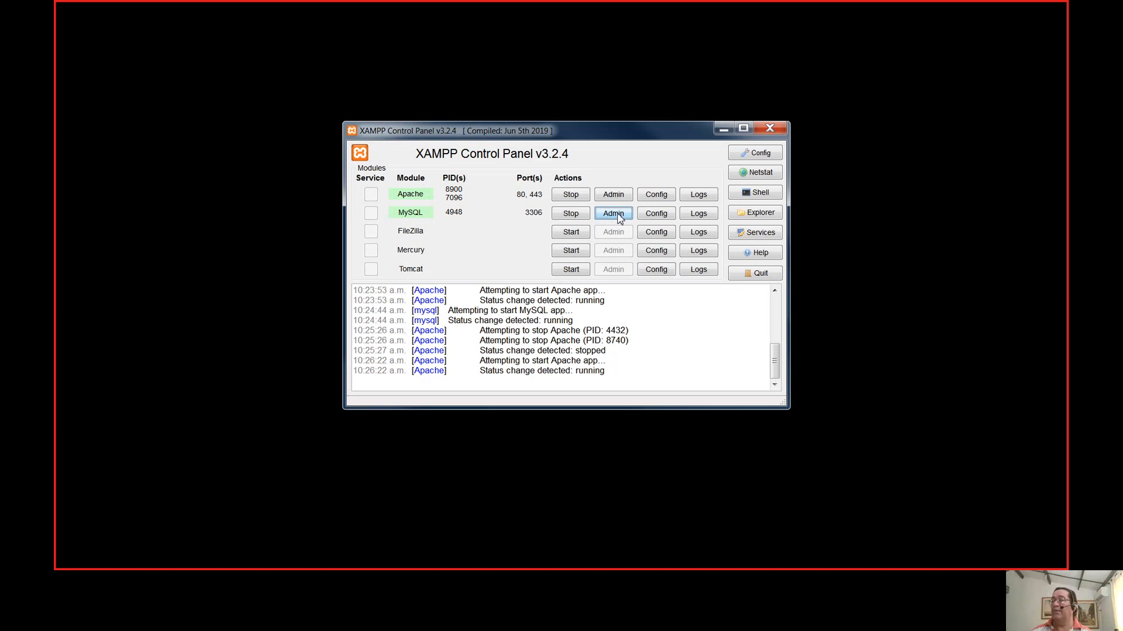
Open phpMyAdmin for the running MySQL module and view its SQL query editor and database list.
click(617, 214)
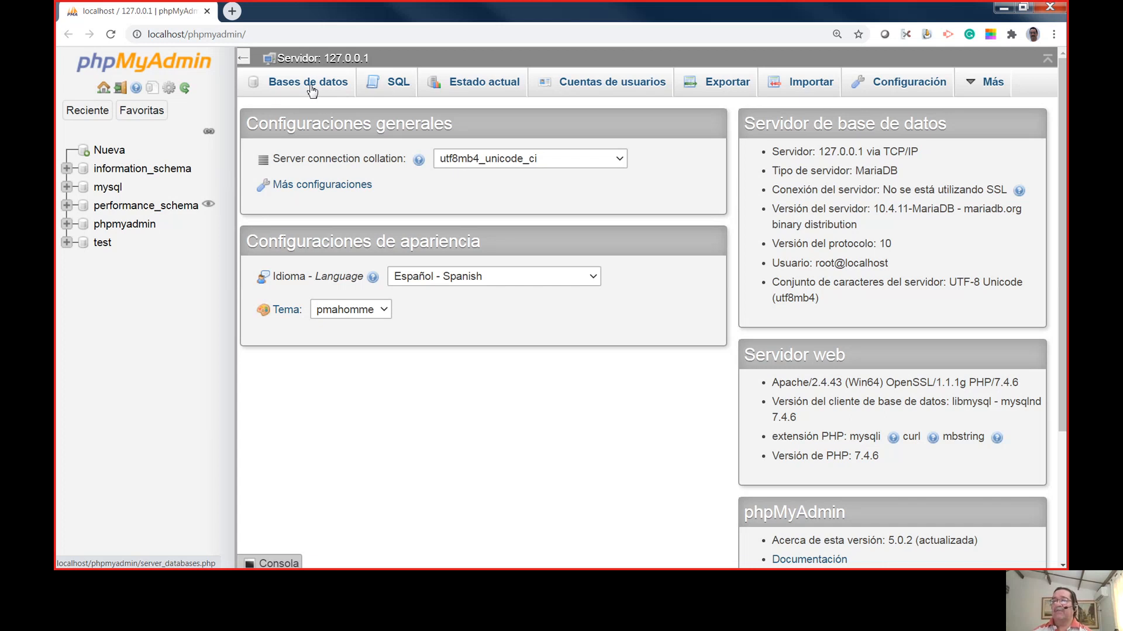
click(401, 87)
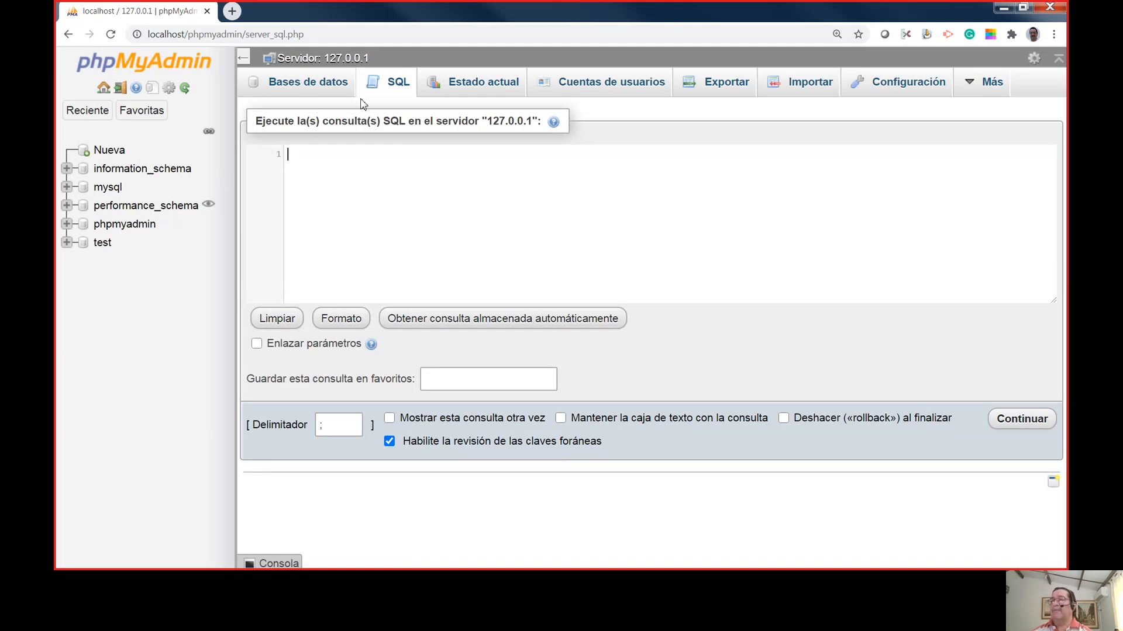
click(323, 84)
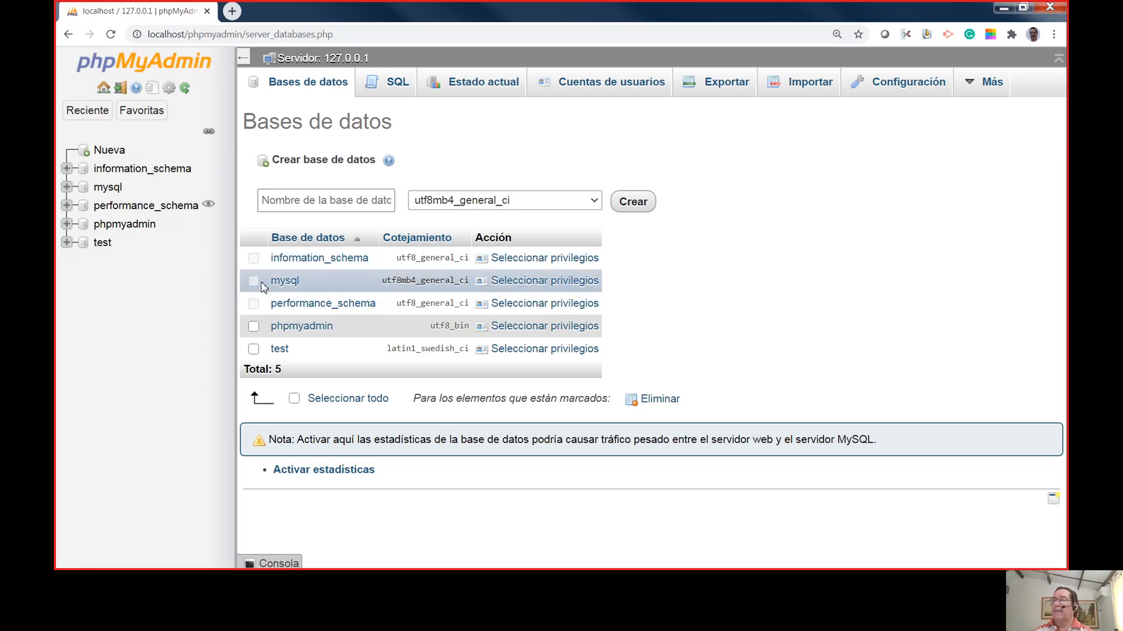
Try out marking and unmarking the phpmyadmin and test databases in the database list.
click(254, 326)
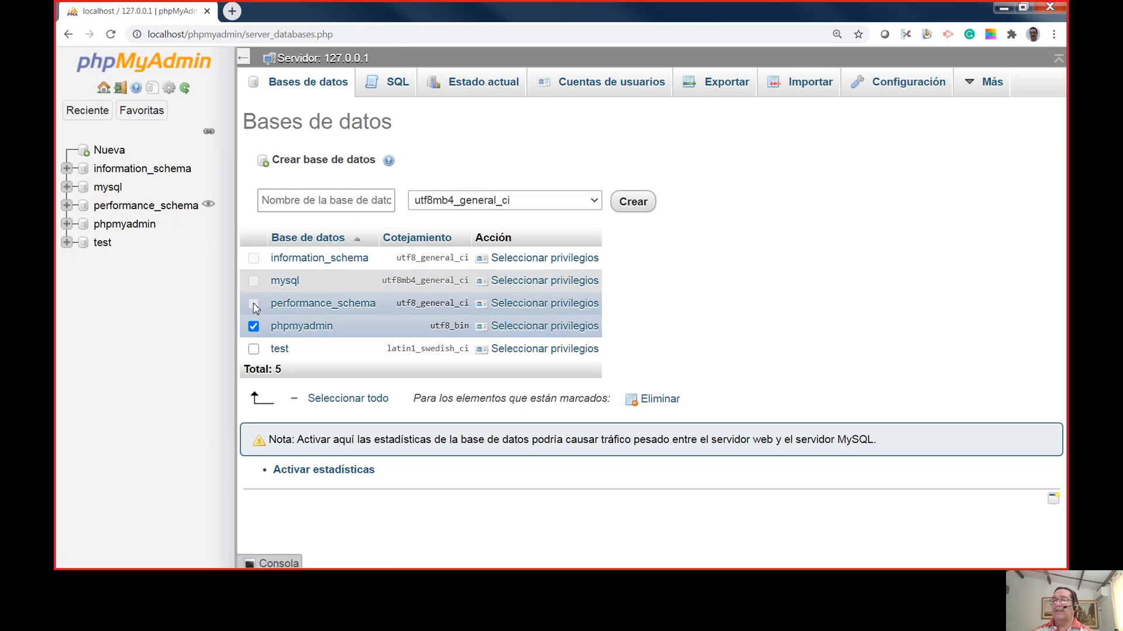
click(254, 350)
click(254, 350)
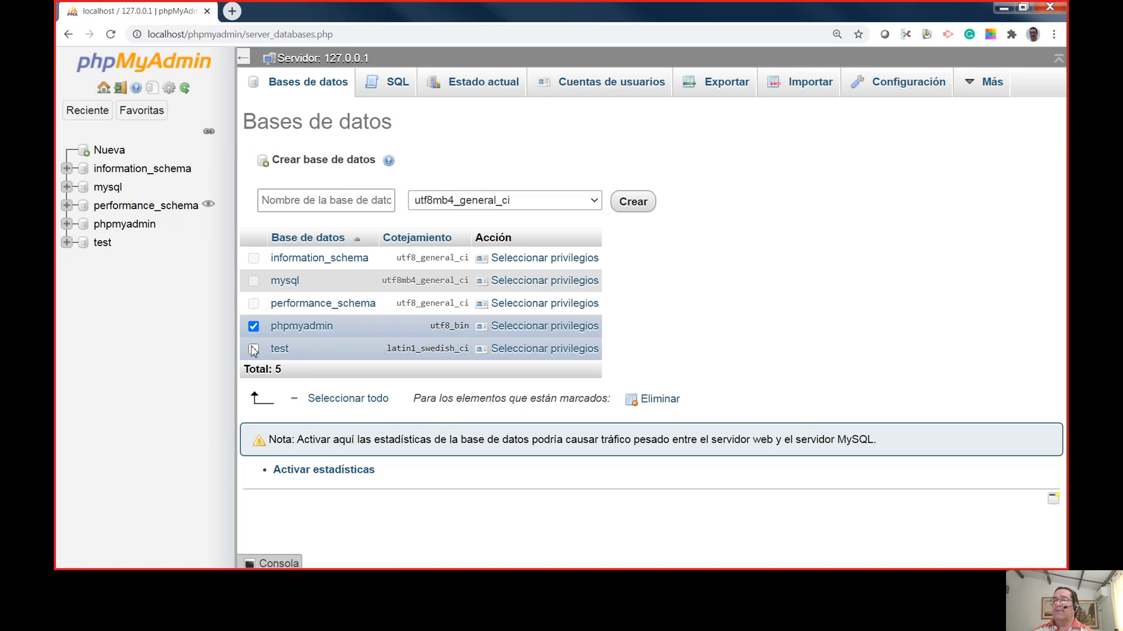
click(254, 328)
click(254, 326)
click(253, 349)
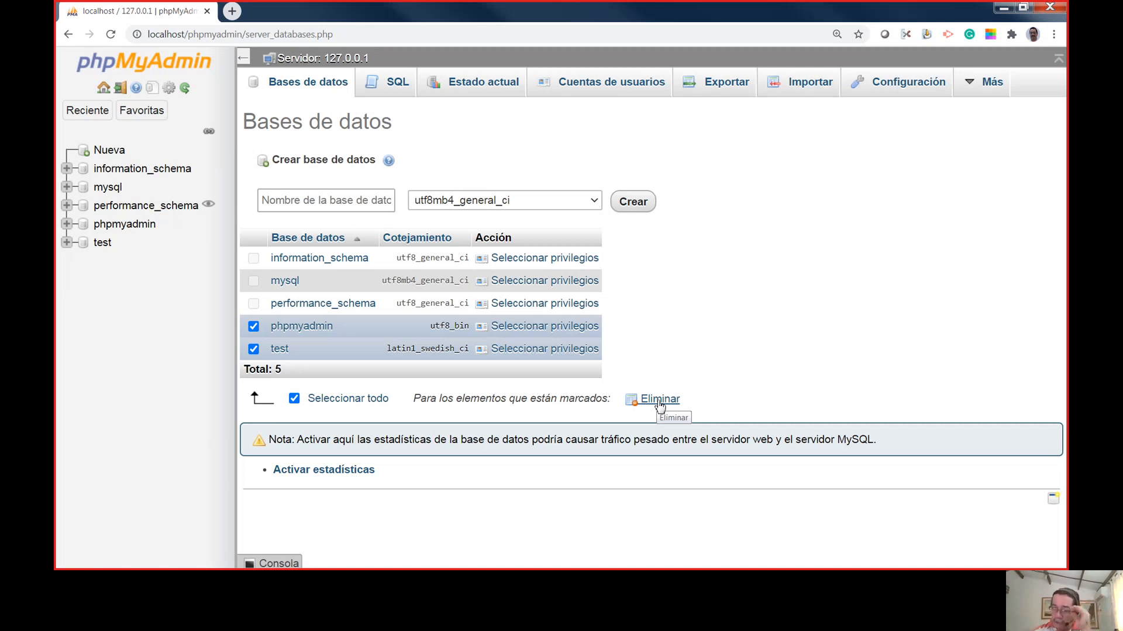
click(255, 347)
click(253, 326)
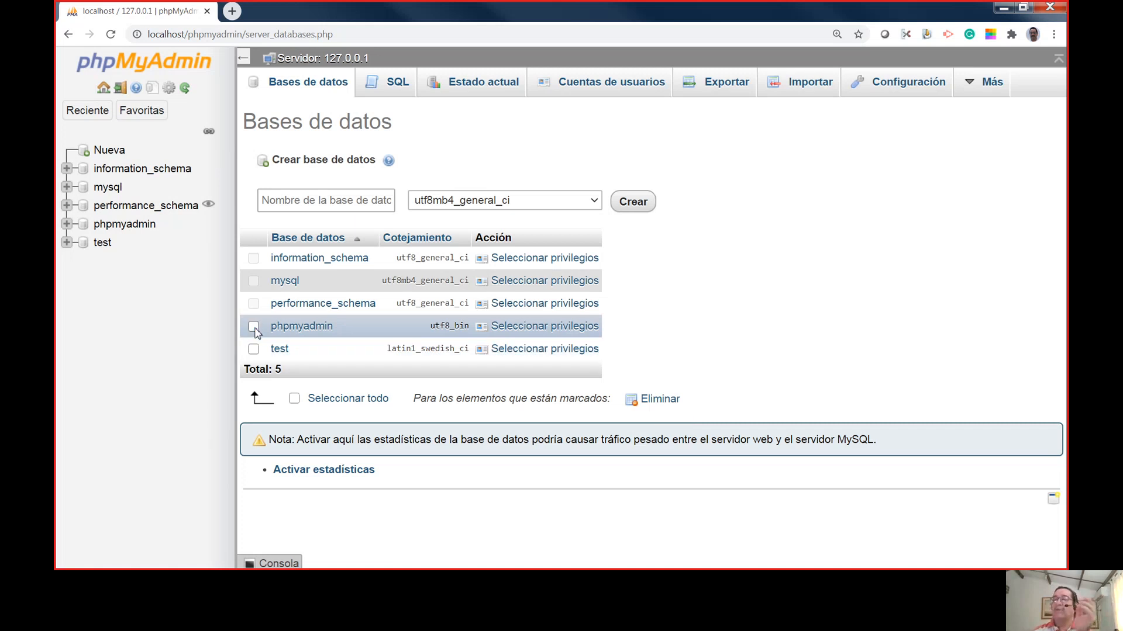
click(253, 348)
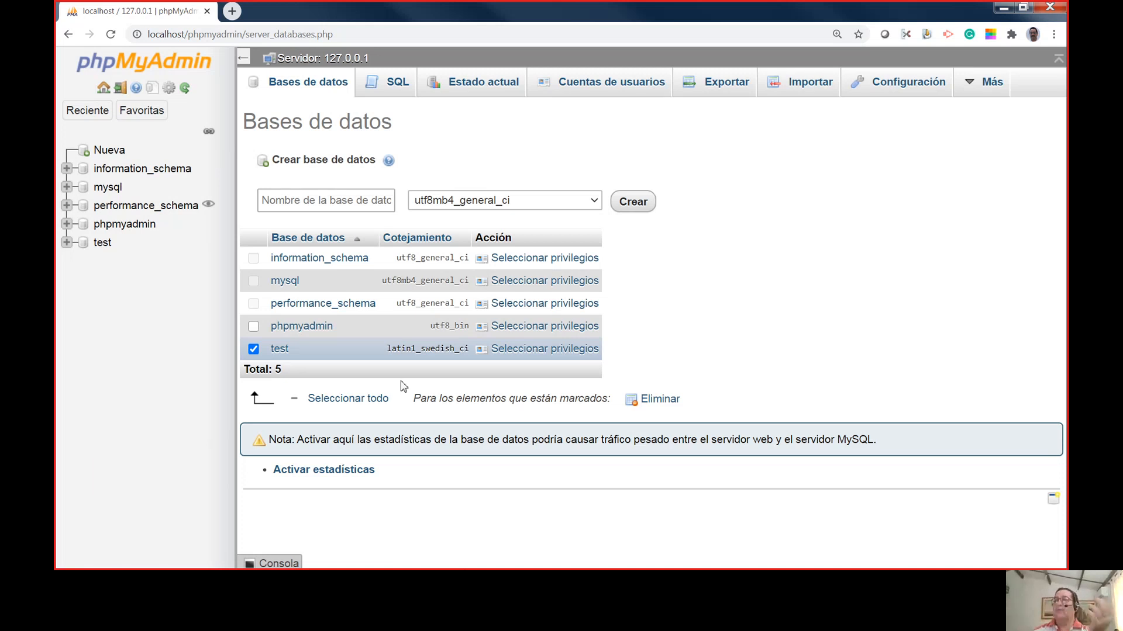
Review the server's current status: network traffic, processes, query statistics and all status variables.
click(496, 85)
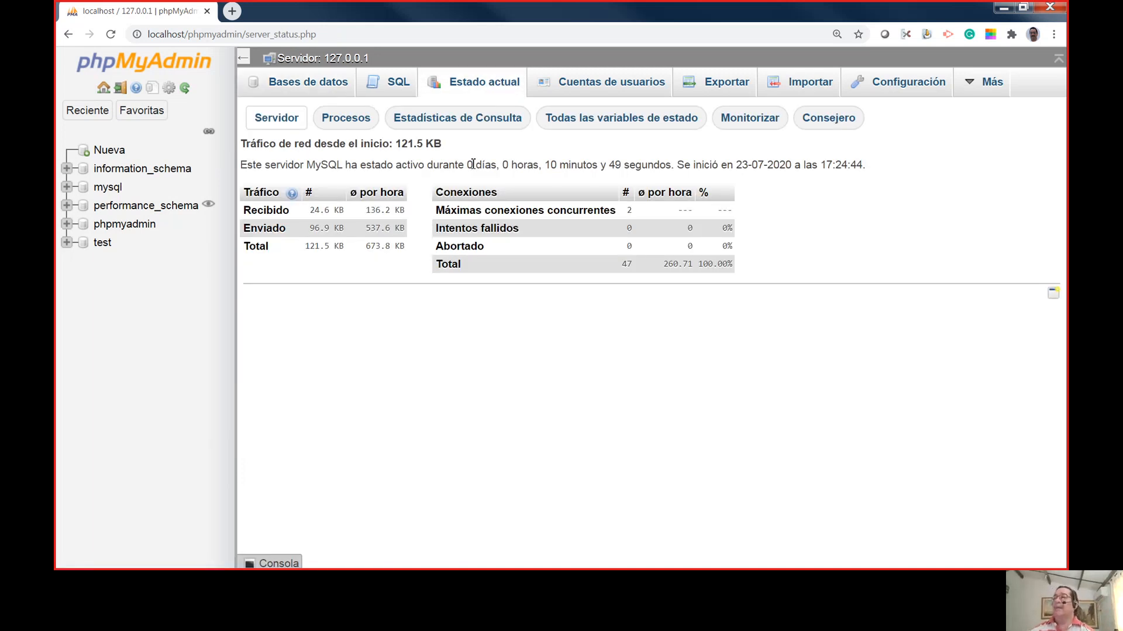
click(351, 125)
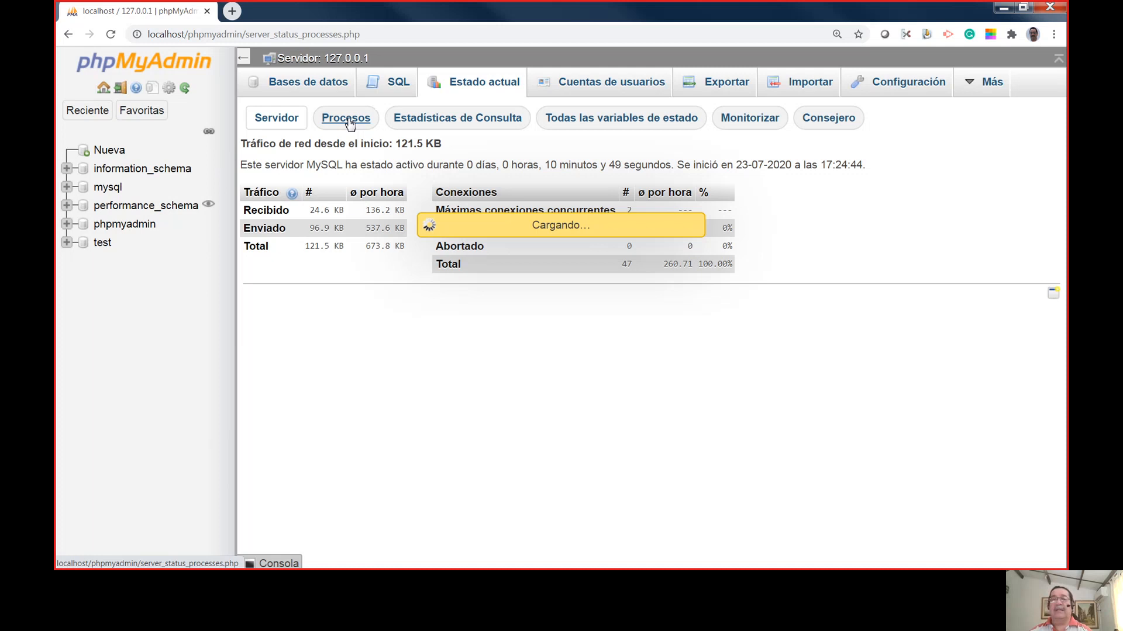
click(468, 124)
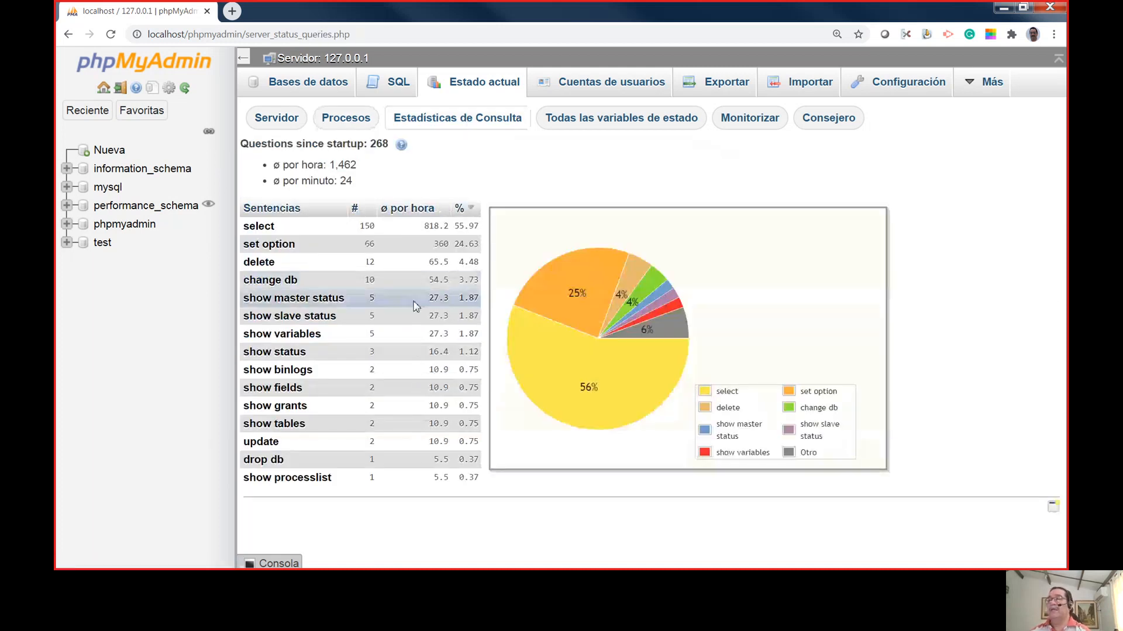
click(649, 131)
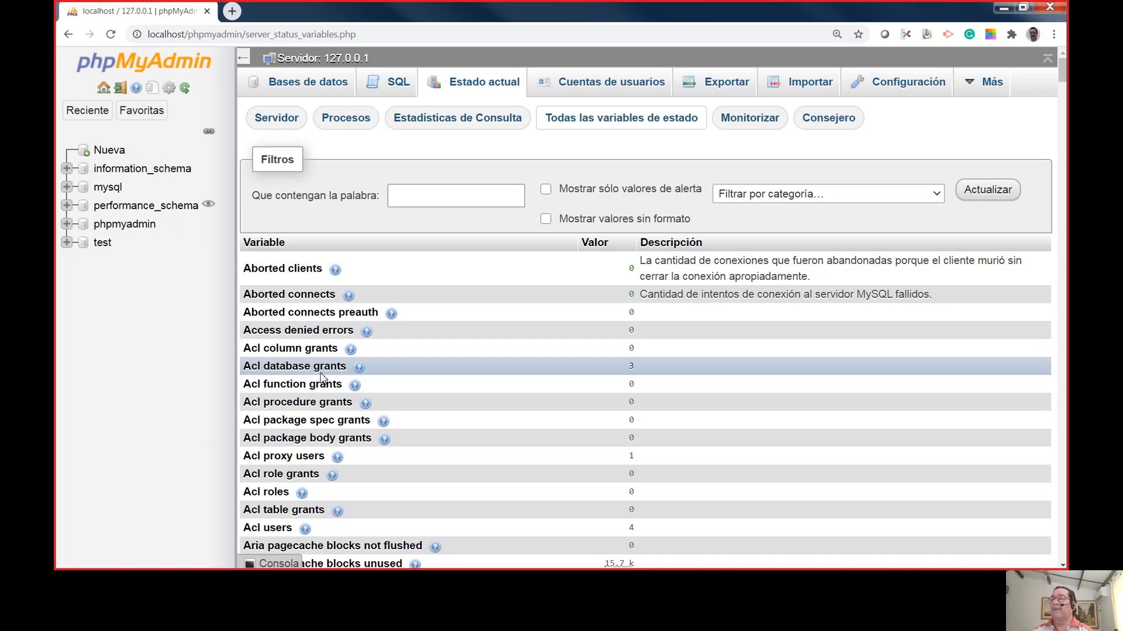
Review the user accounts overview and the file formats available for exporting the server's databases.
click(626, 92)
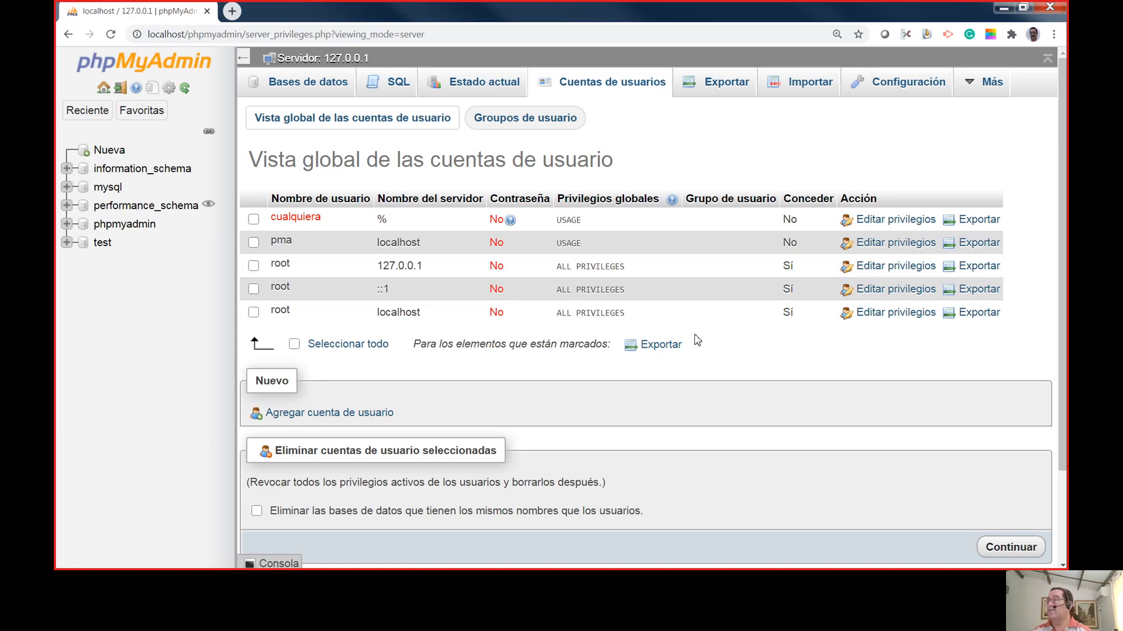
click(724, 87)
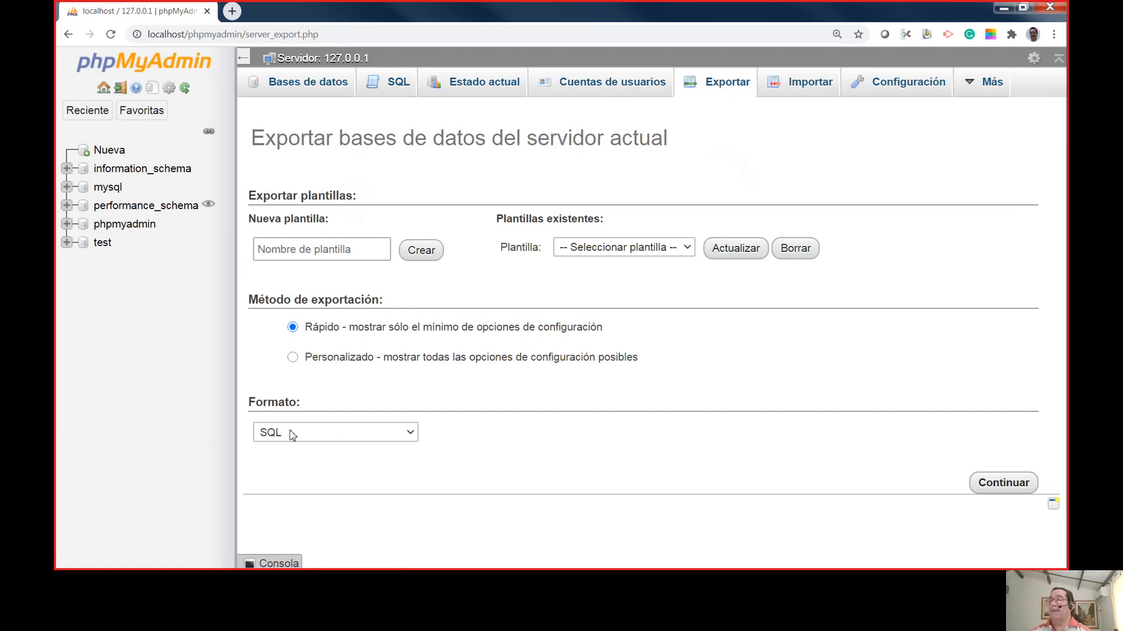
click(412, 439)
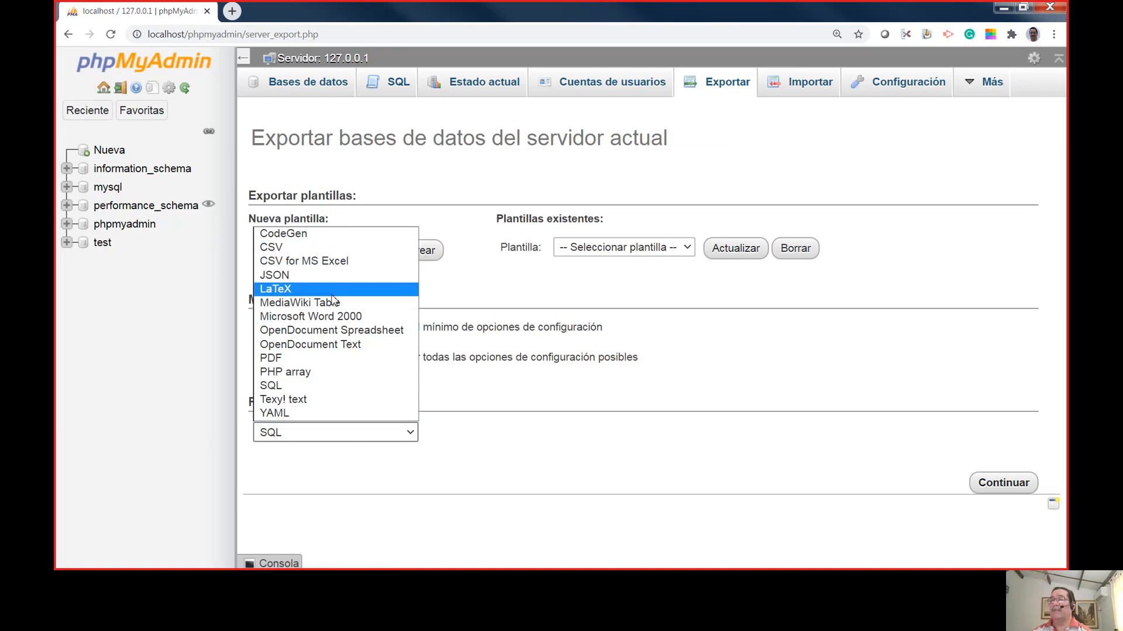
click(543, 456)
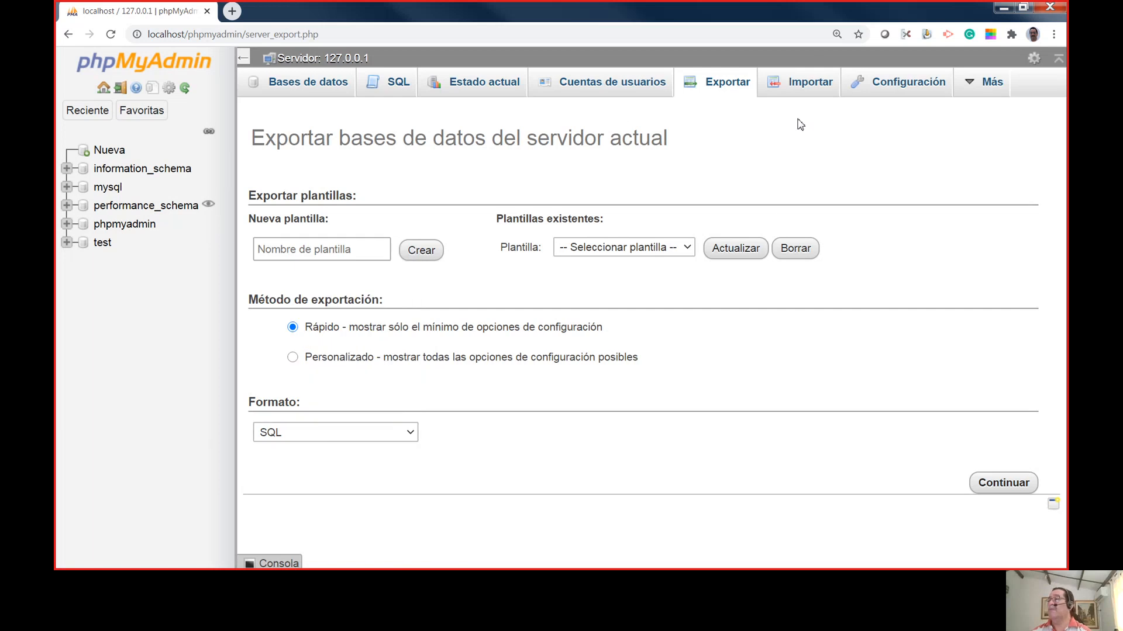
Review the server's import options, including the file chooser without selecting a file, and the configuration management page.
click(809, 86)
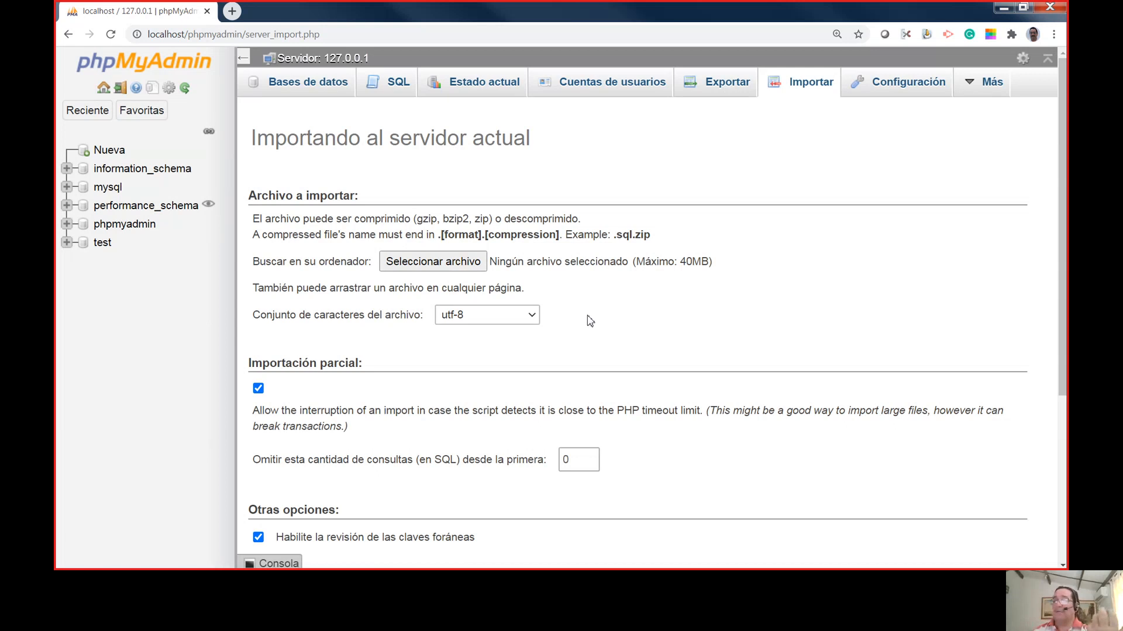
scroll(580, 348, down, 1)
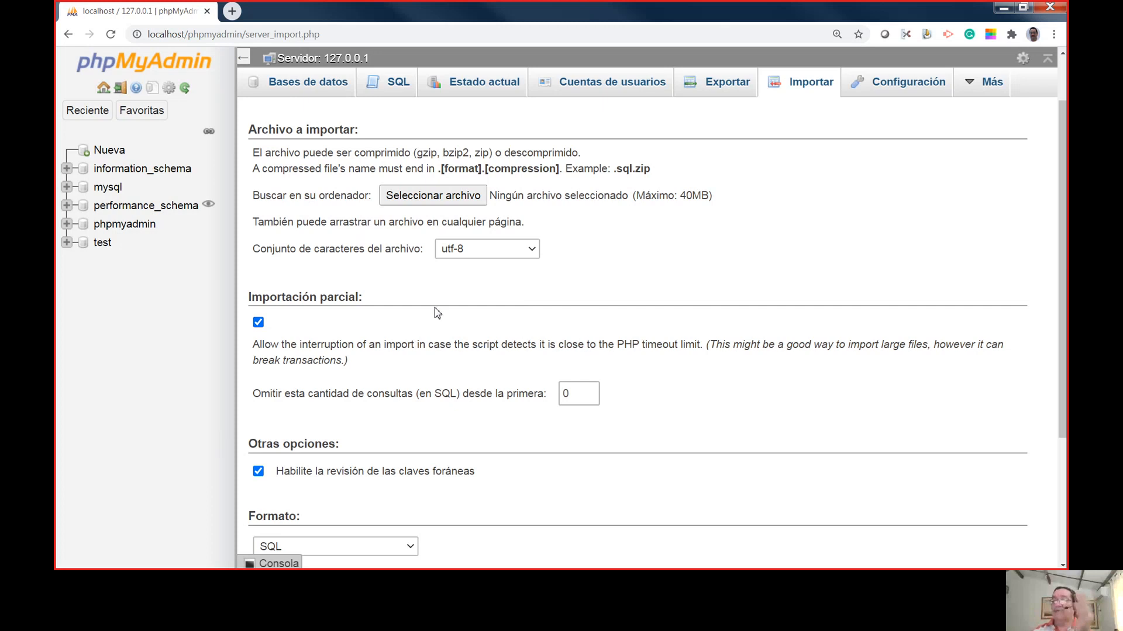
click(442, 202)
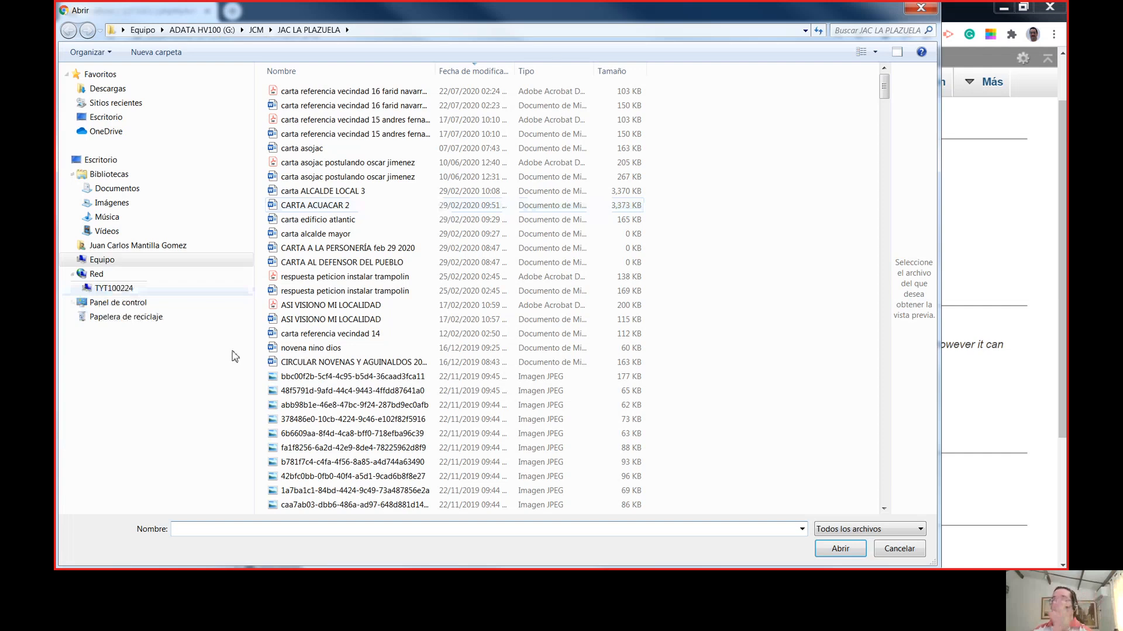
click(919, 8)
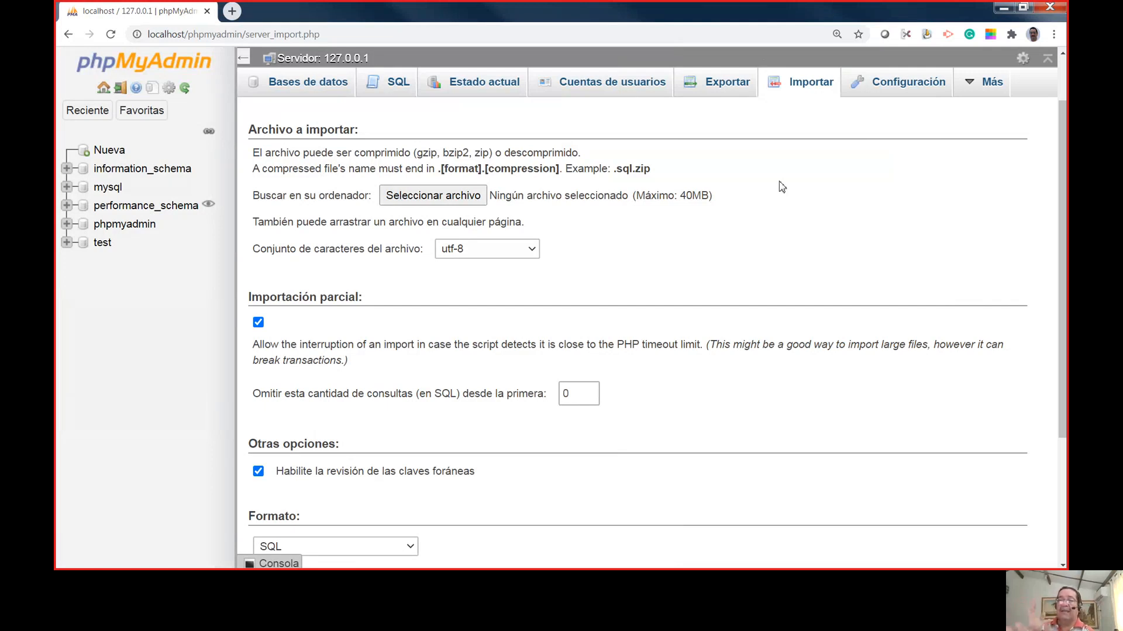
click(926, 91)
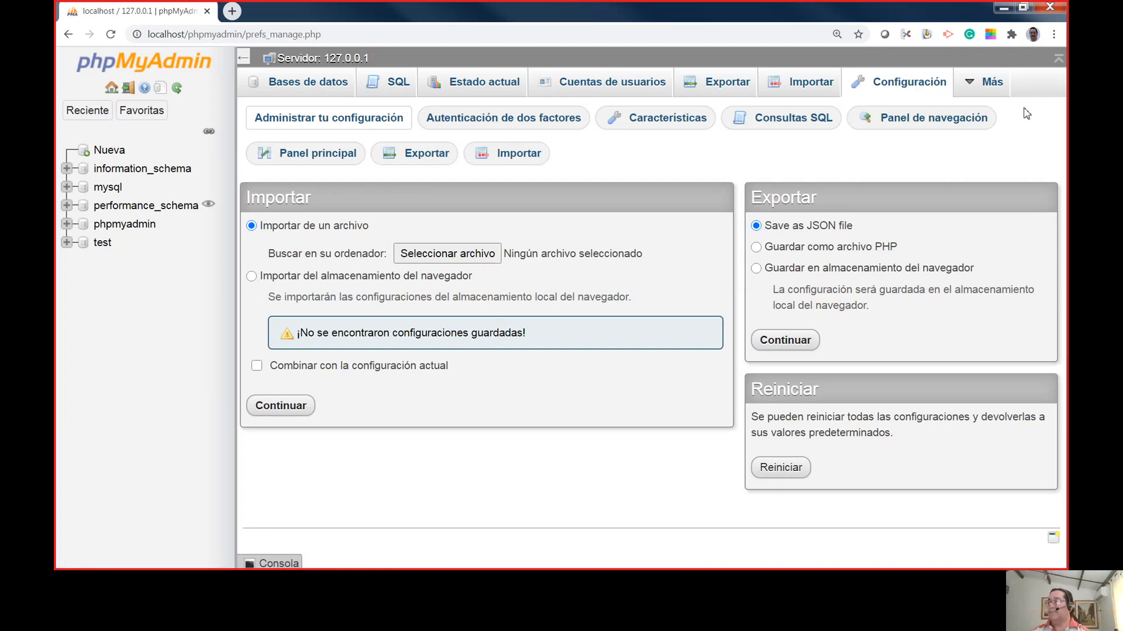
mouse_move(993, 81)
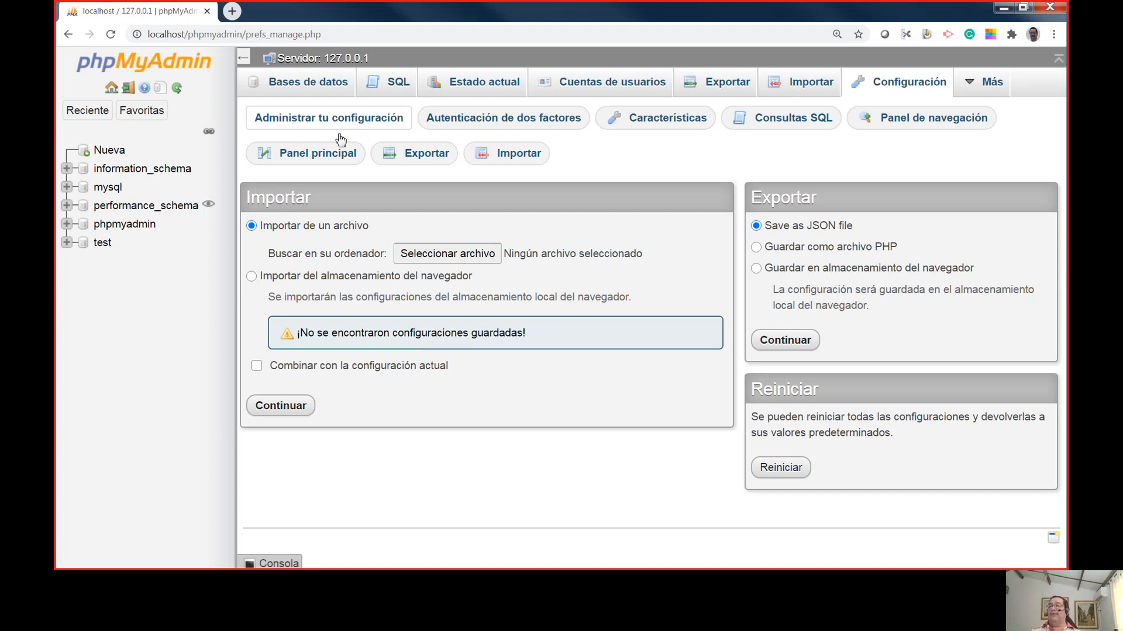
Return to the database list and enter almacen as the name of a new database.
click(328, 93)
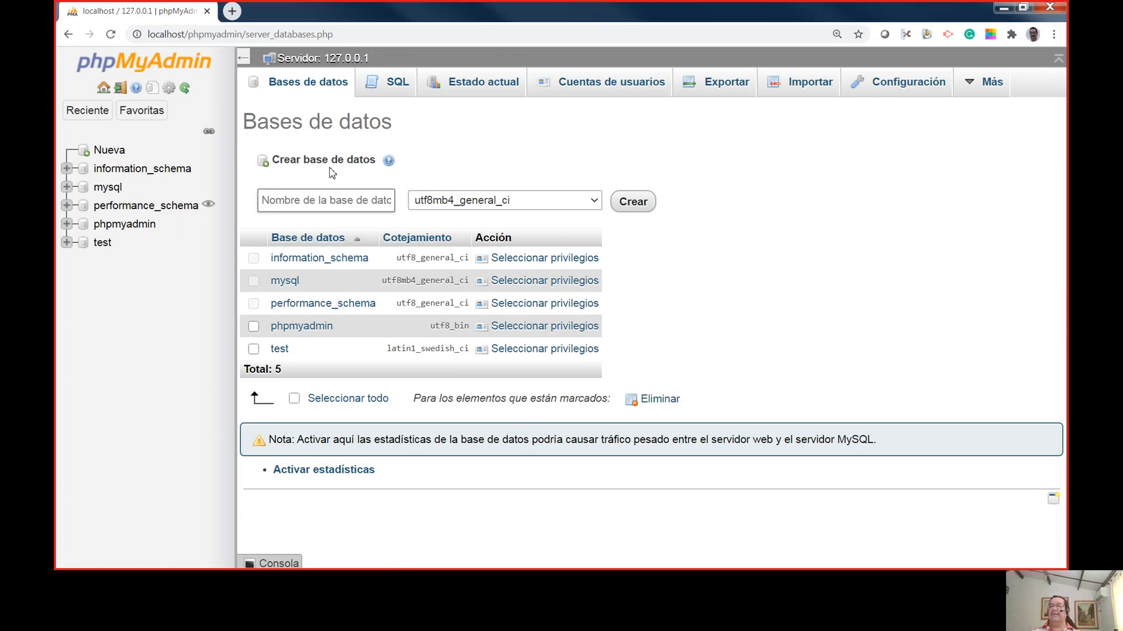
click(306, 94)
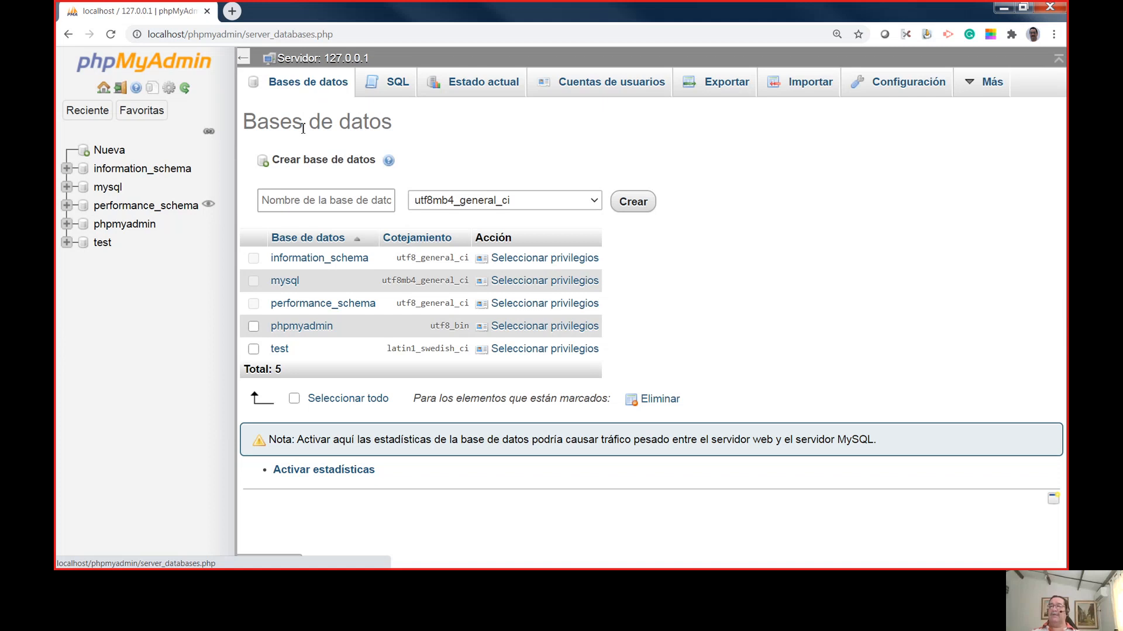
click(325, 200)
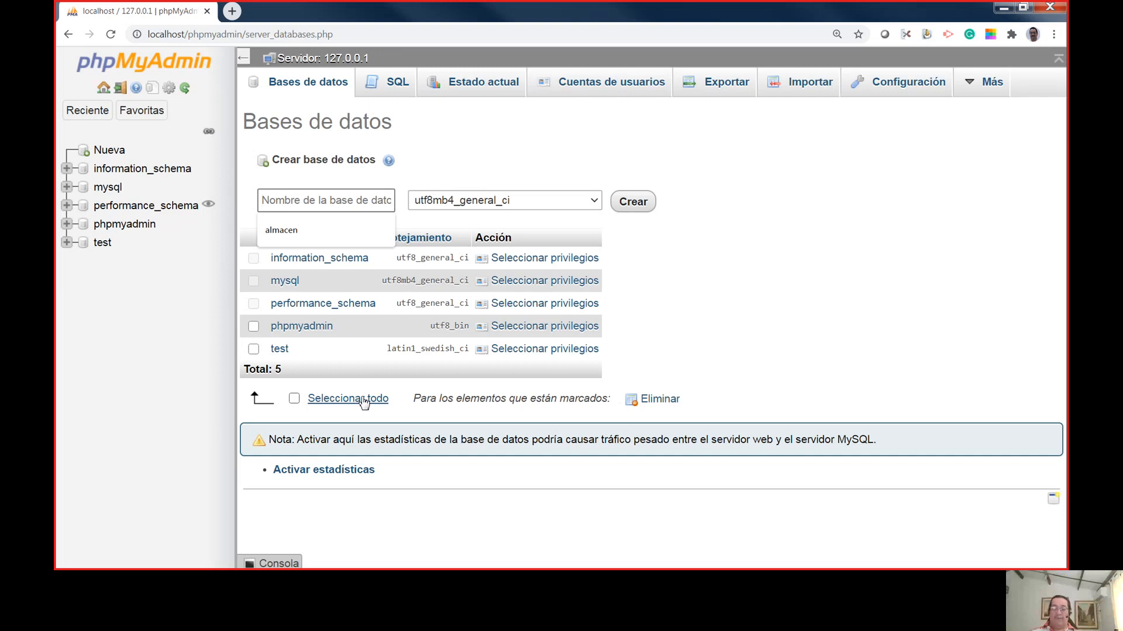
text(almacen)
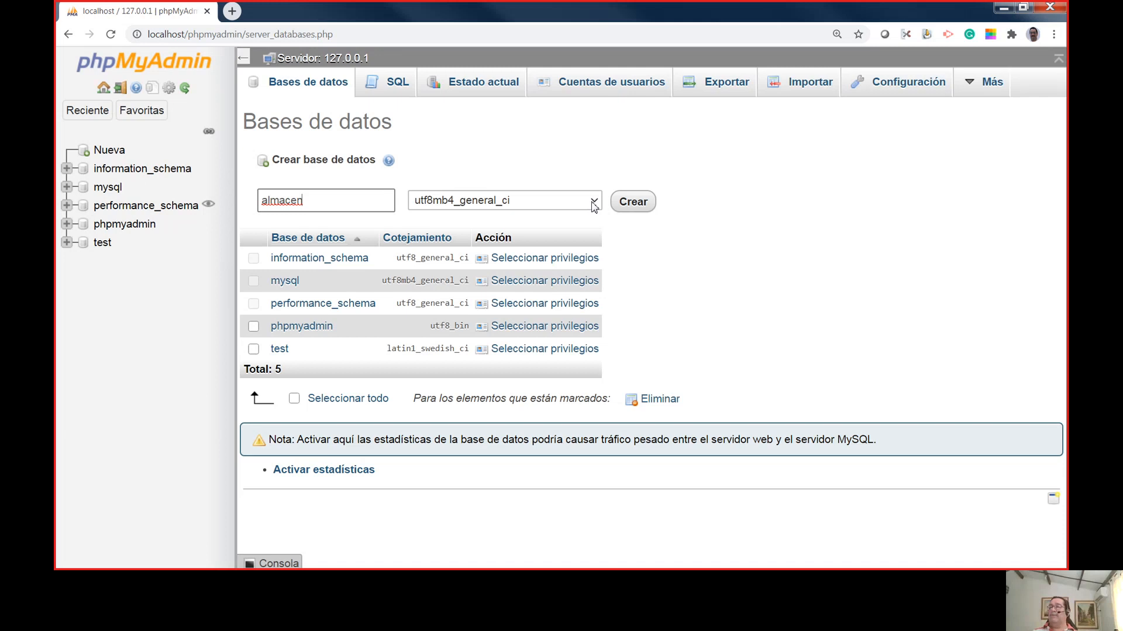
Examine the collations available for the new database, comparing the utf8, utf16, utf32 and utf8mb4 groups and their Spanish variants.
click(594, 205)
scroll(584, 308, down, 6)
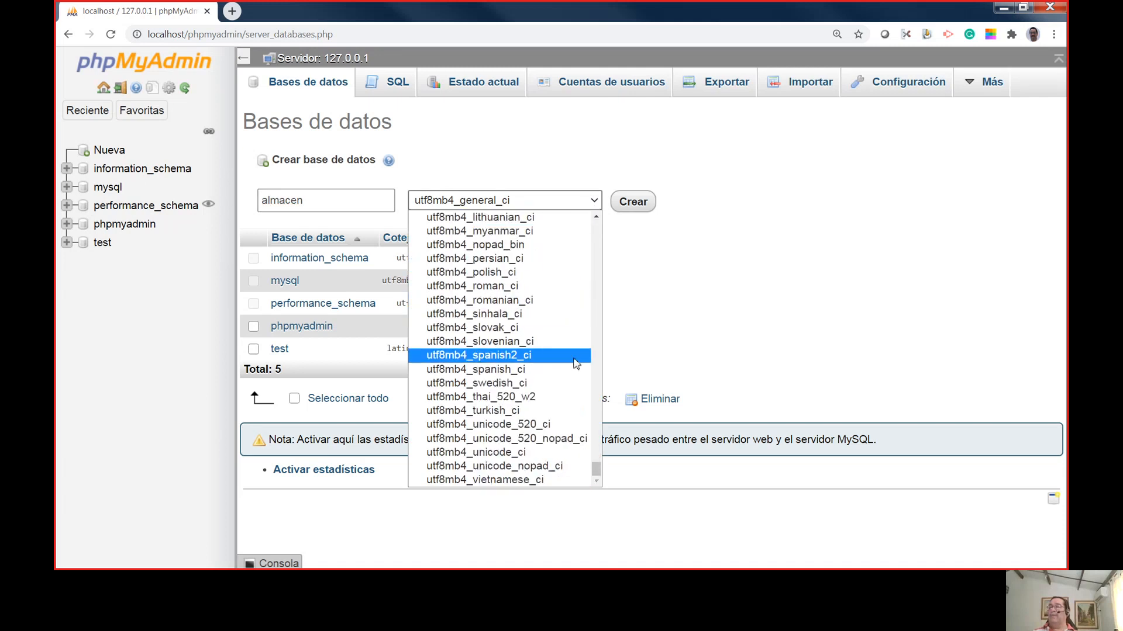
scroll(561, 290, up, 4)
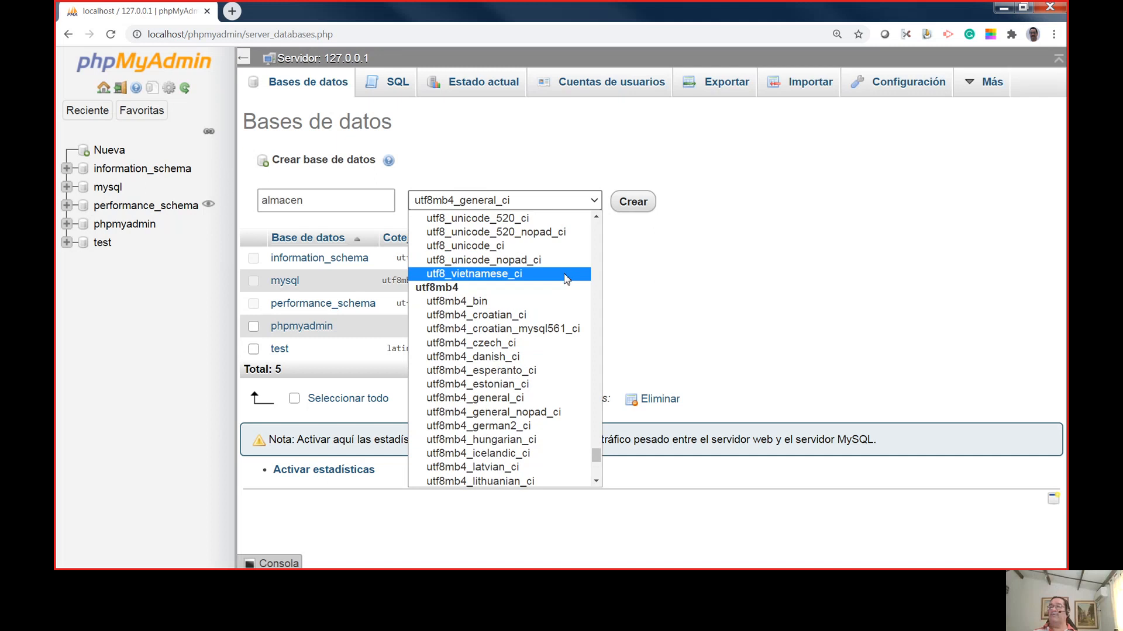
scroll(561, 281, up, 12)
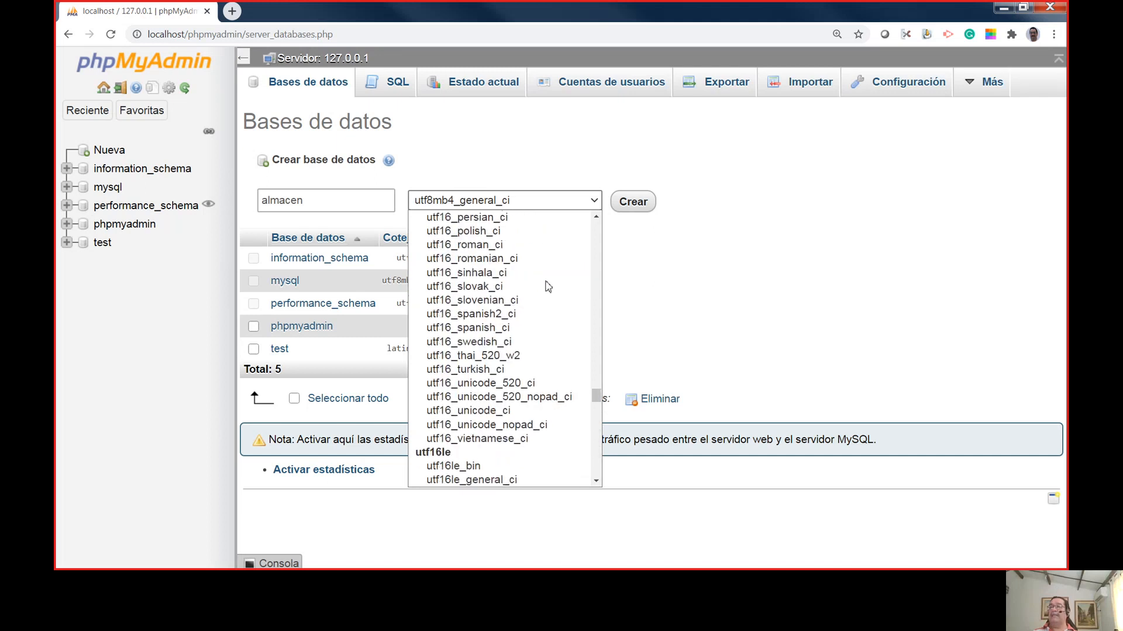
scroll(550, 281, up, 20)
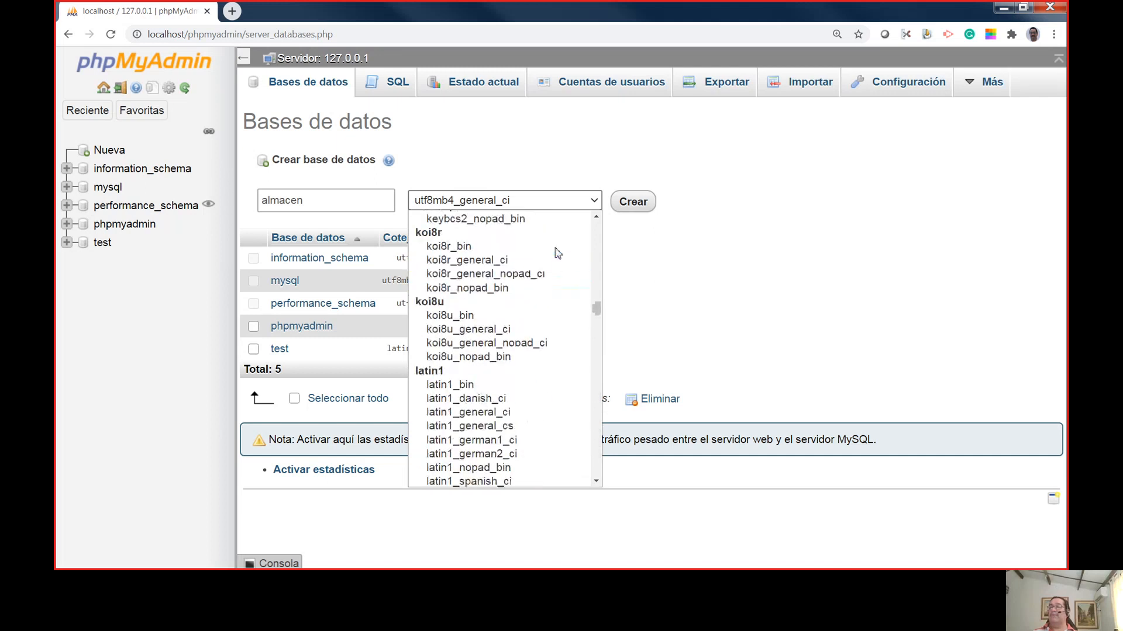
scroll(557, 253, down, 10)
scroll(557, 252, down, 20)
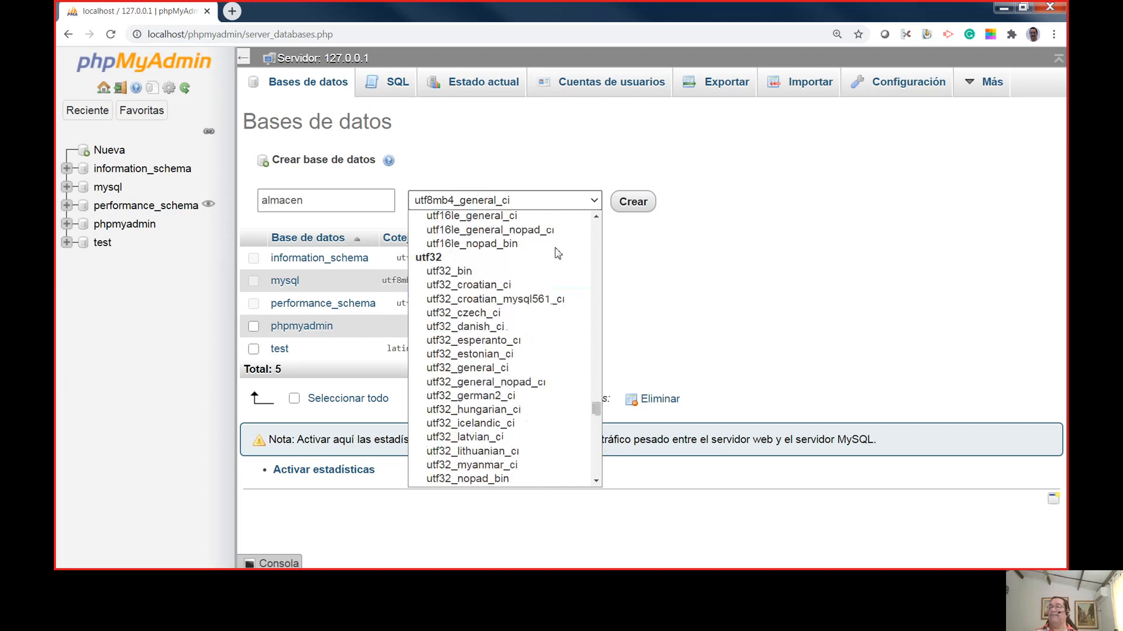
scroll(557, 253, down, 13)
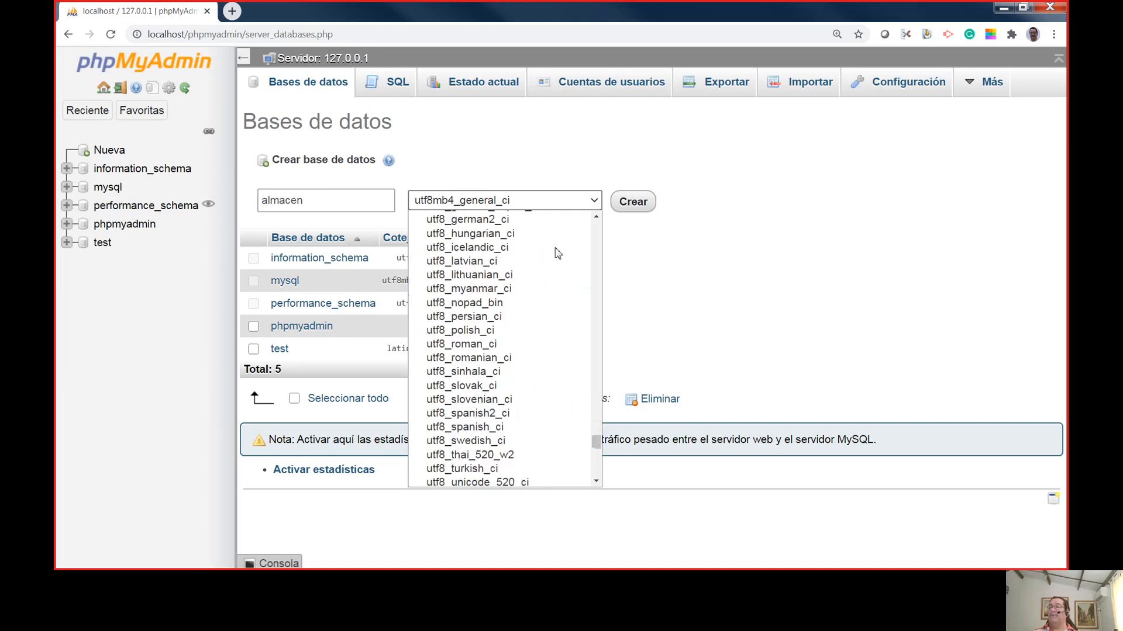
scroll(507, 266, up, 5)
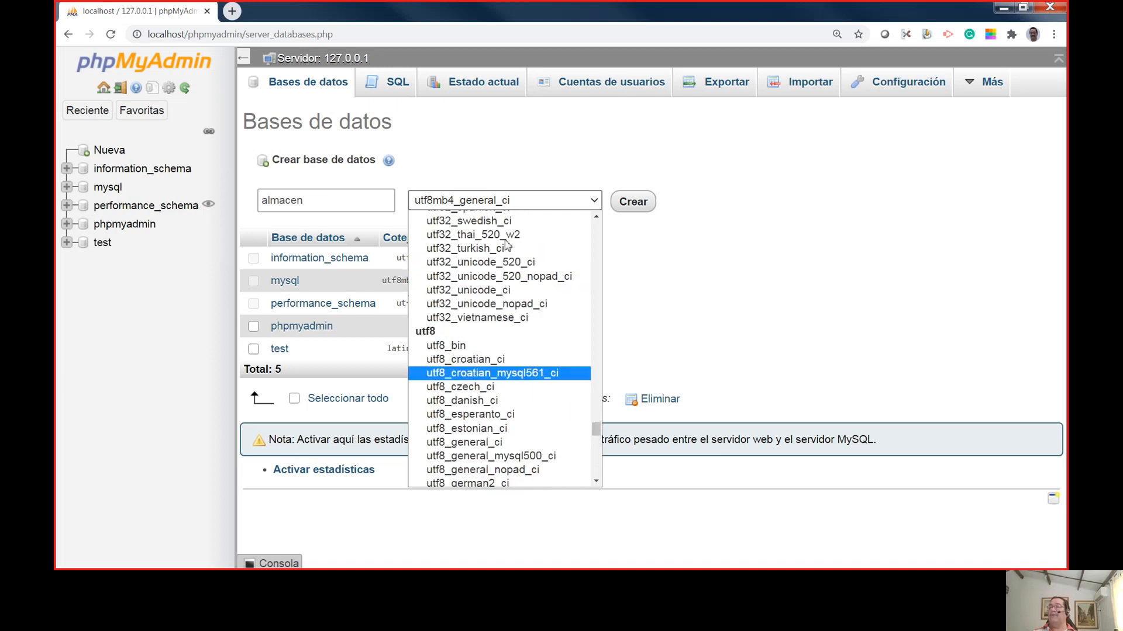
scroll(483, 336, down, 1)
scroll(483, 336, down, 8)
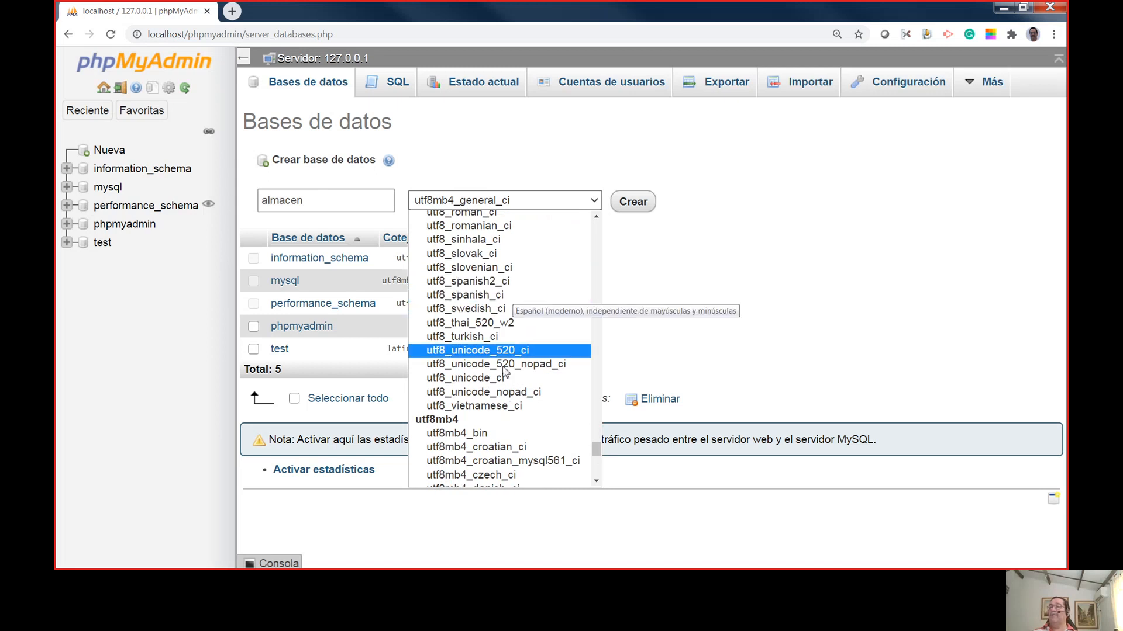
scroll(506, 393, down, 5)
scroll(517, 418, down, 3)
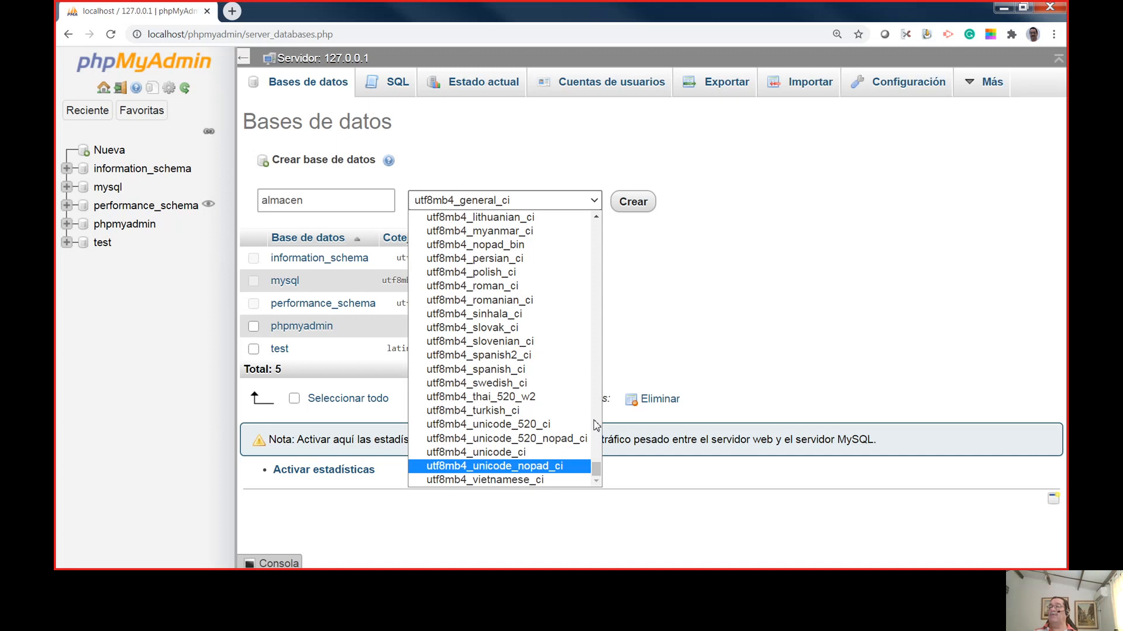
scroll(595, 424, up, 5)
scroll(579, 409, down, 5)
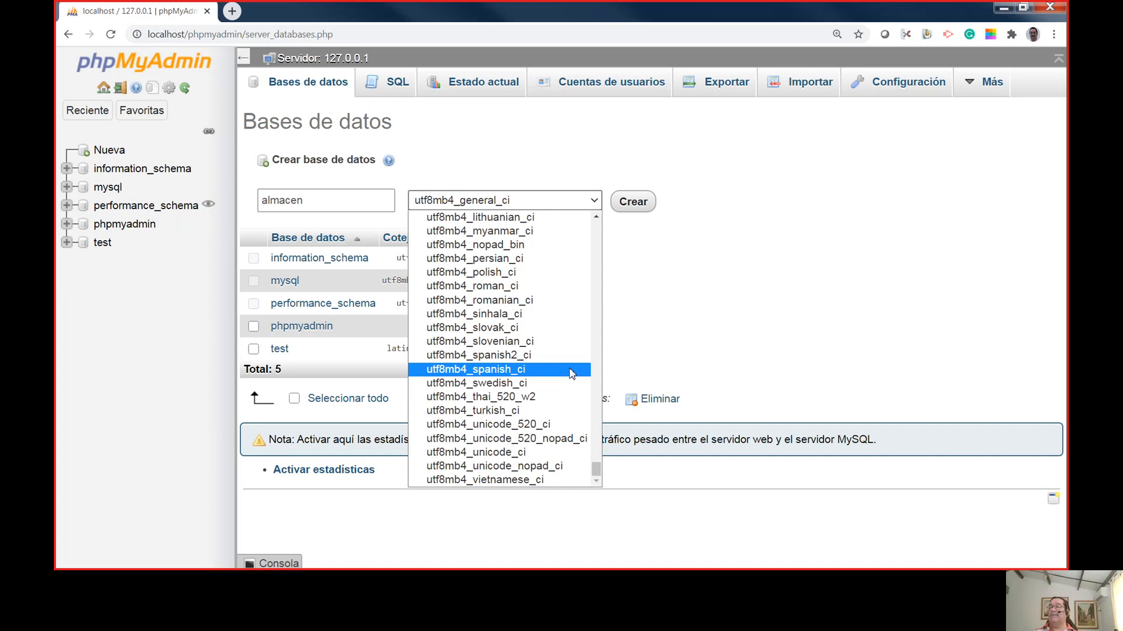
Choose the utf8_spanish2_ci collation for the almacen database and create it.
scroll(555, 377, up, 10)
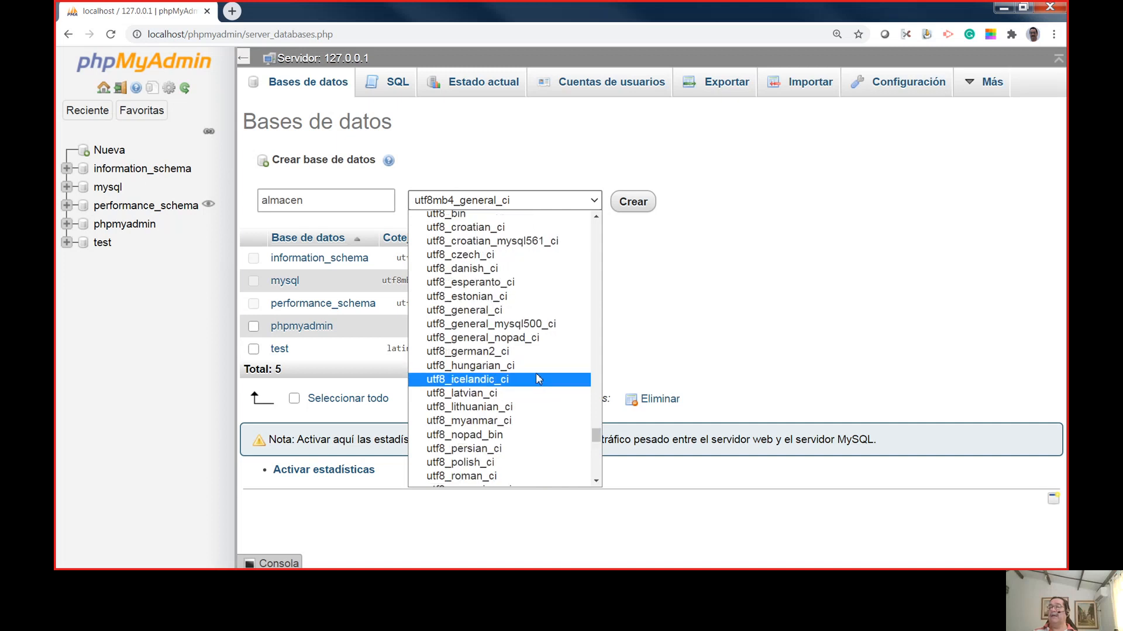
scroll(538, 379, up, 12)
scroll(539, 377, down, 14)
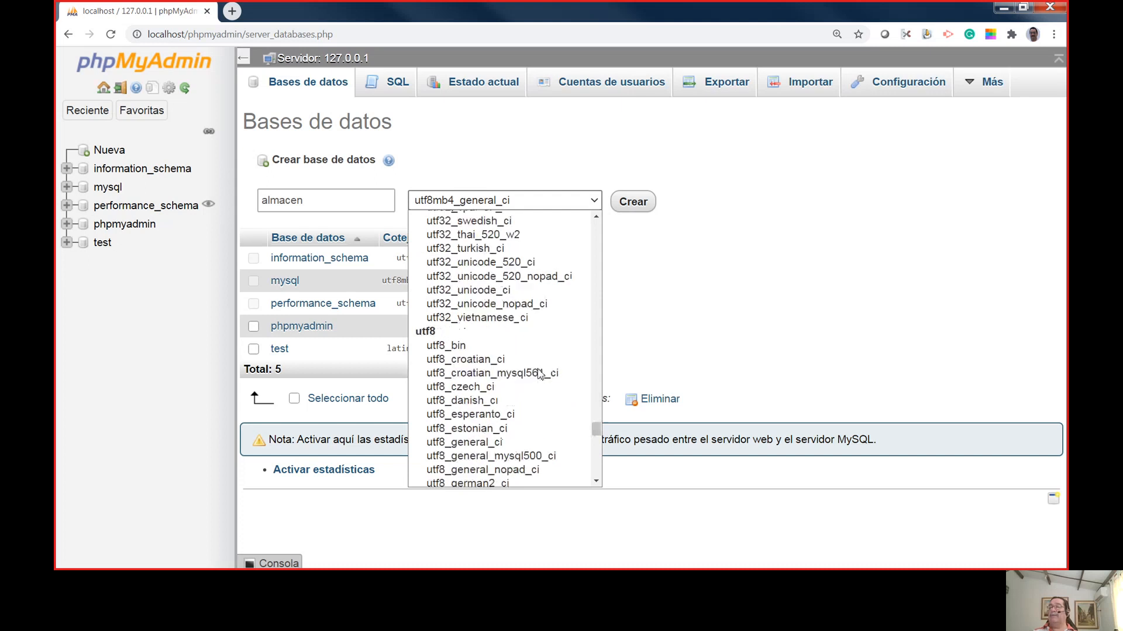
click(500, 413)
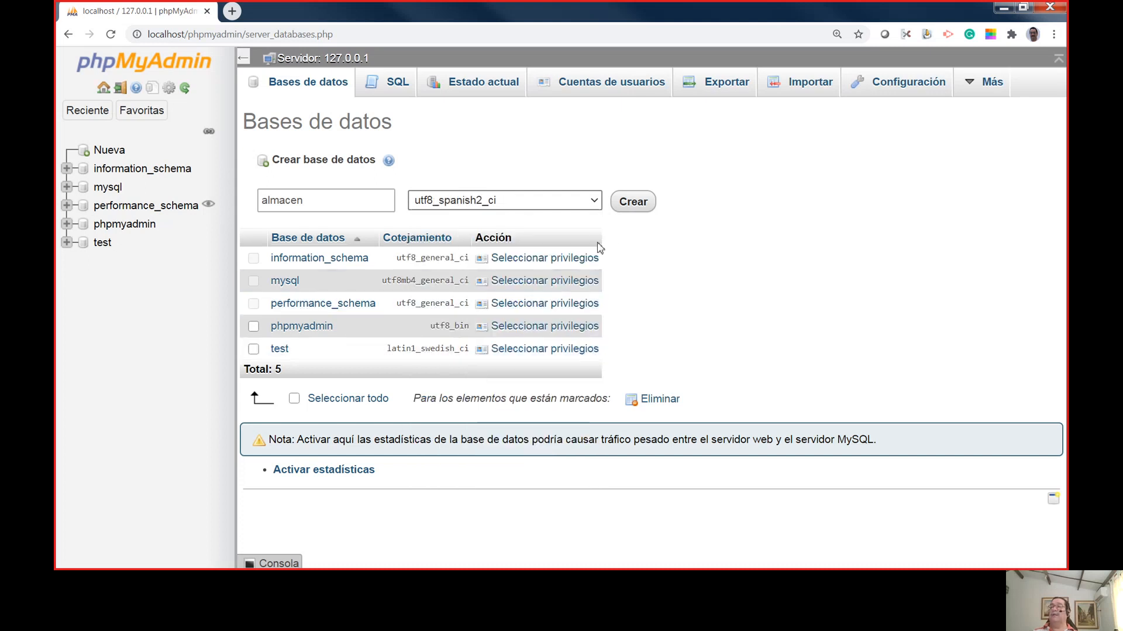
click(641, 205)
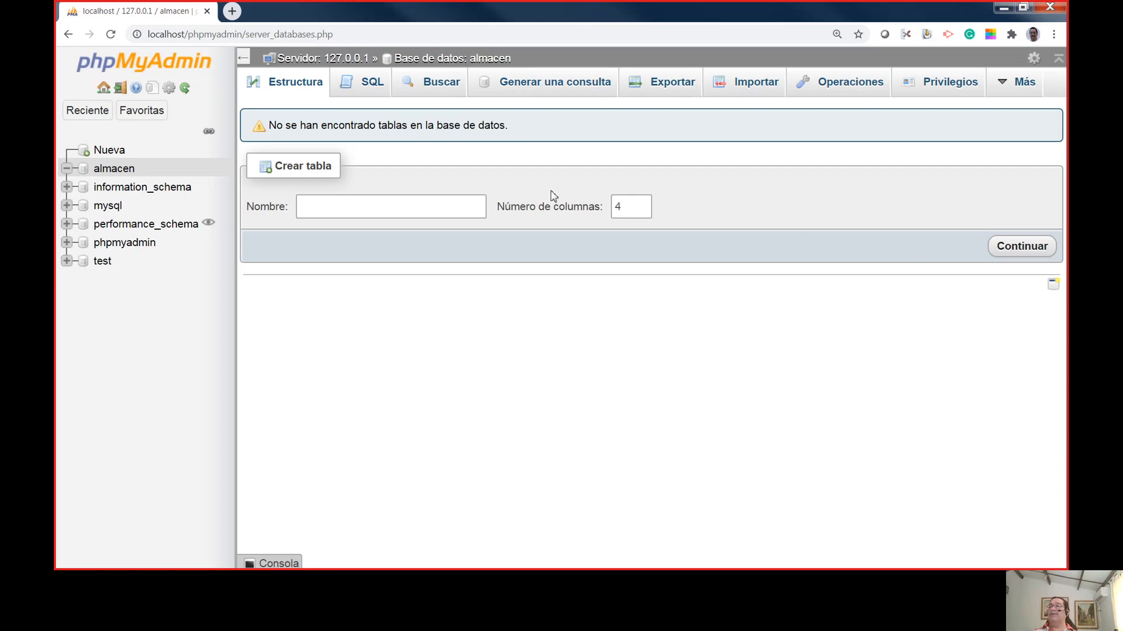
Switch to the XAMPP control panel, launch phpMyAdmin again from there, and open the almacen database.
click(232, 11)
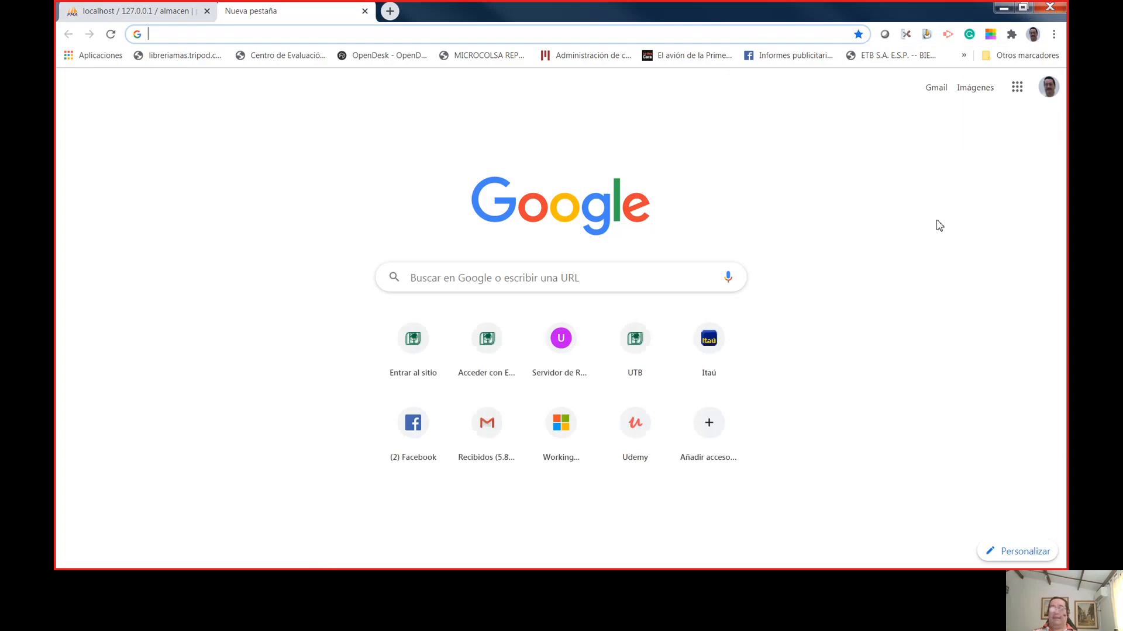
key(alt+Tab)
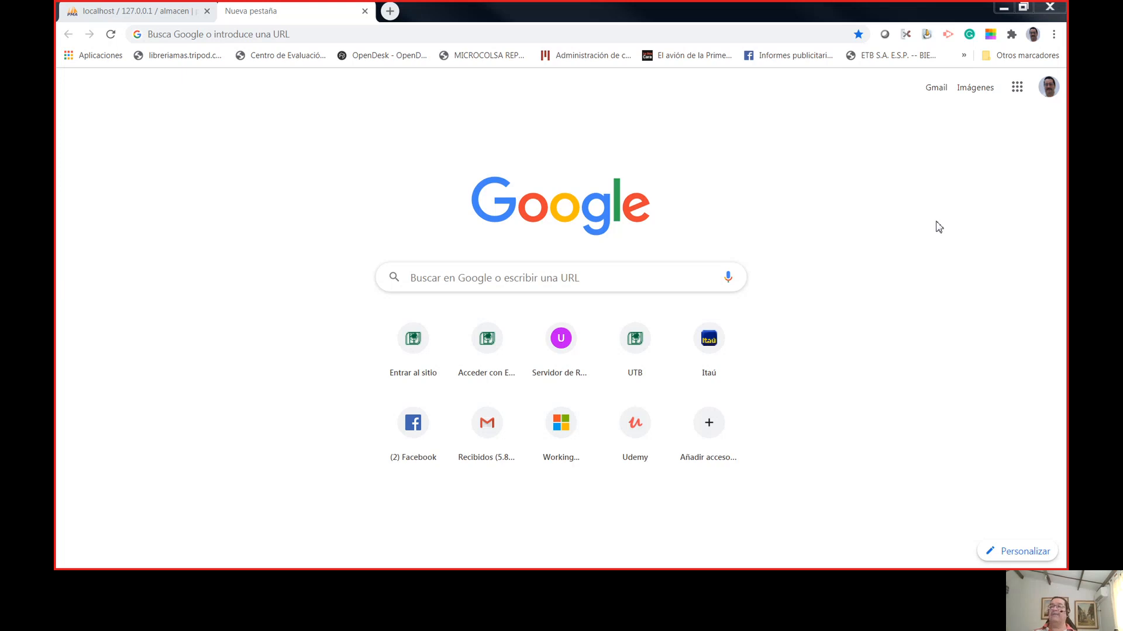
click(611, 214)
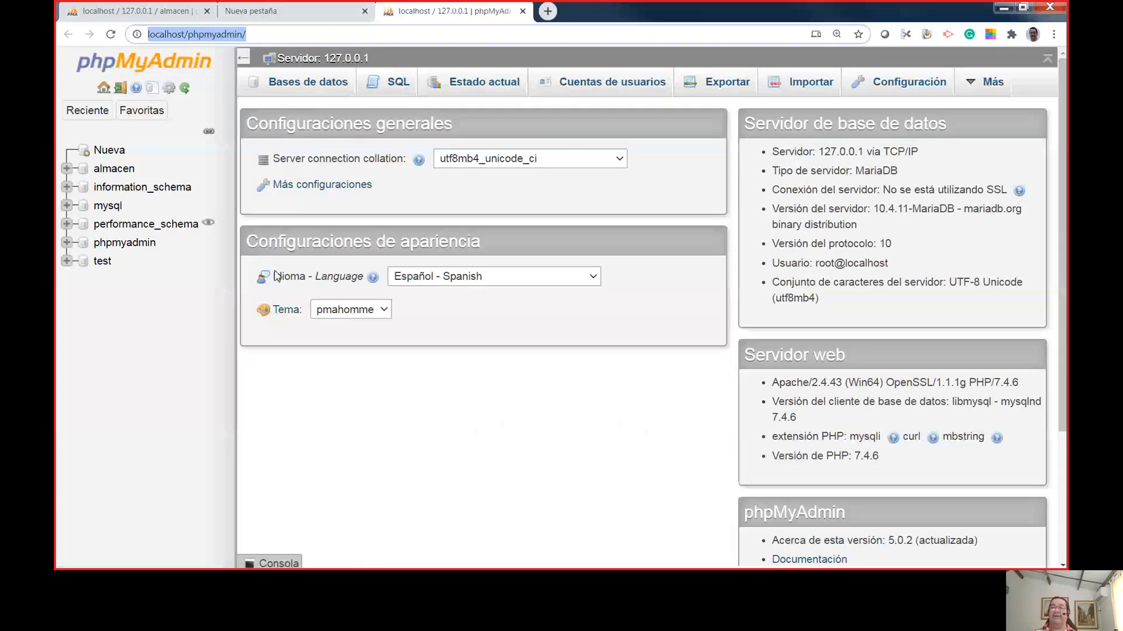
click(115, 169)
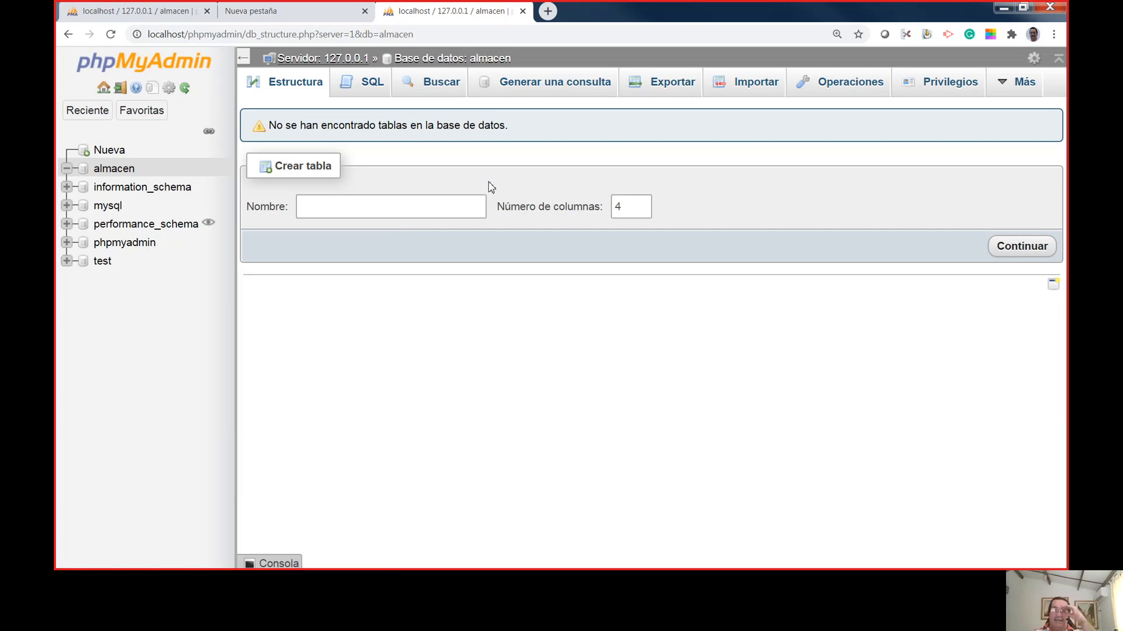
Create a table named clientes with 5 columns in the almacen database and proceed to its column definitions.
click(429, 204)
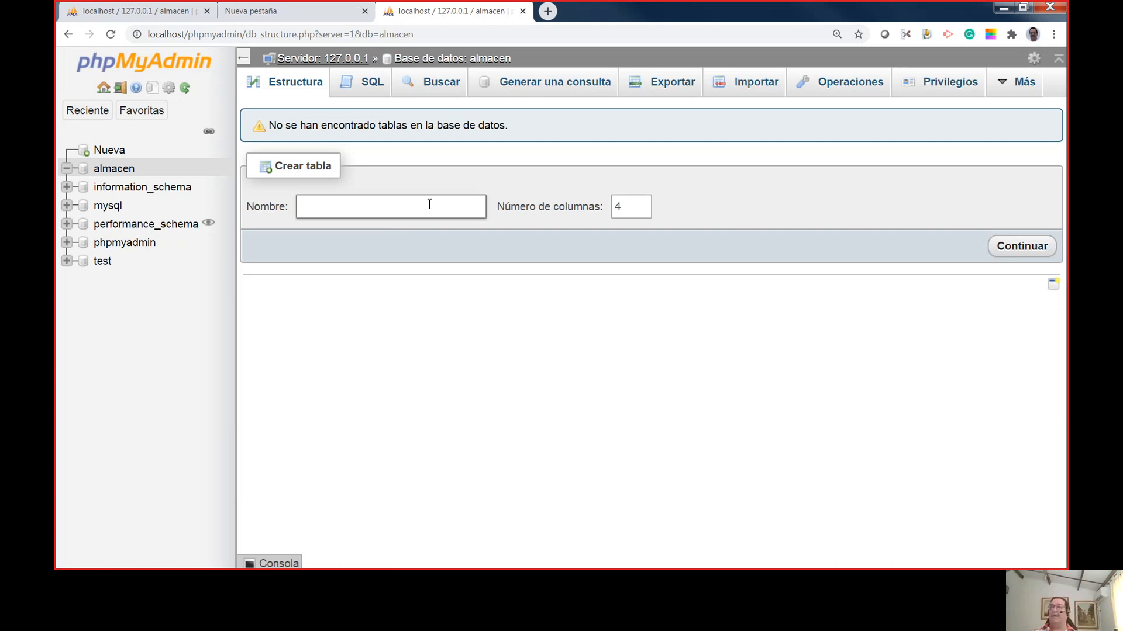
text(c)
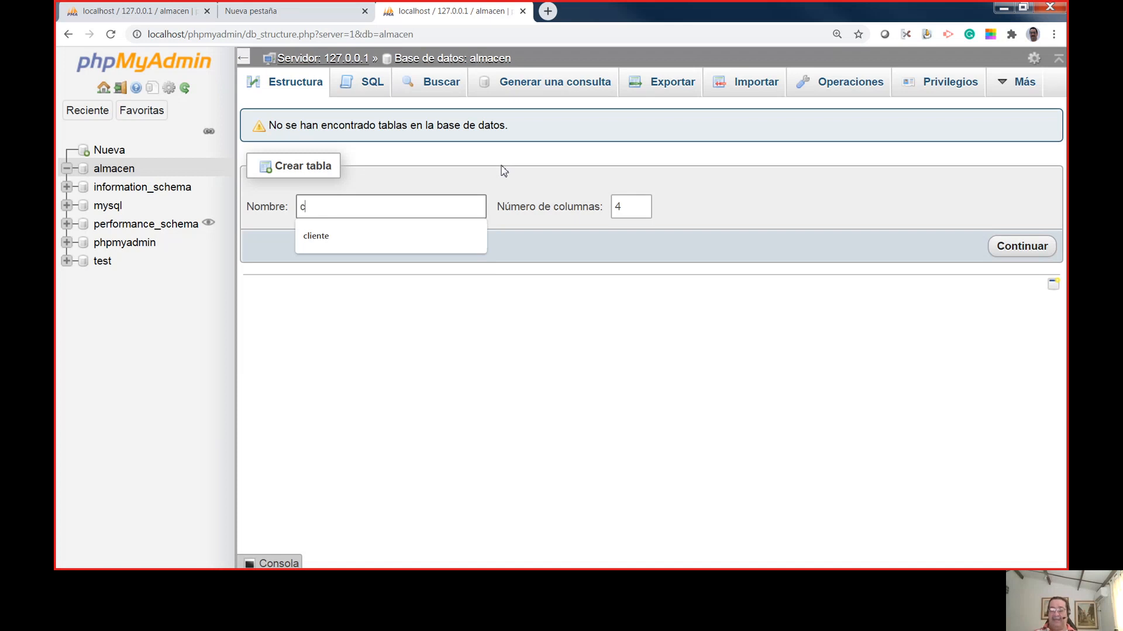
text(lientes)
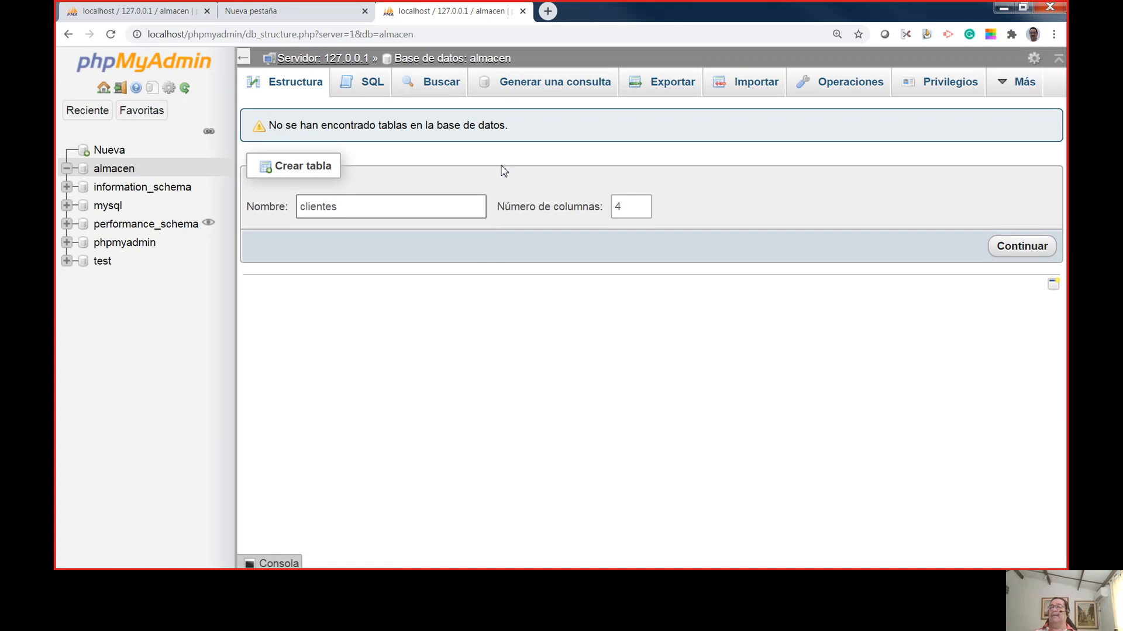
click(641, 202)
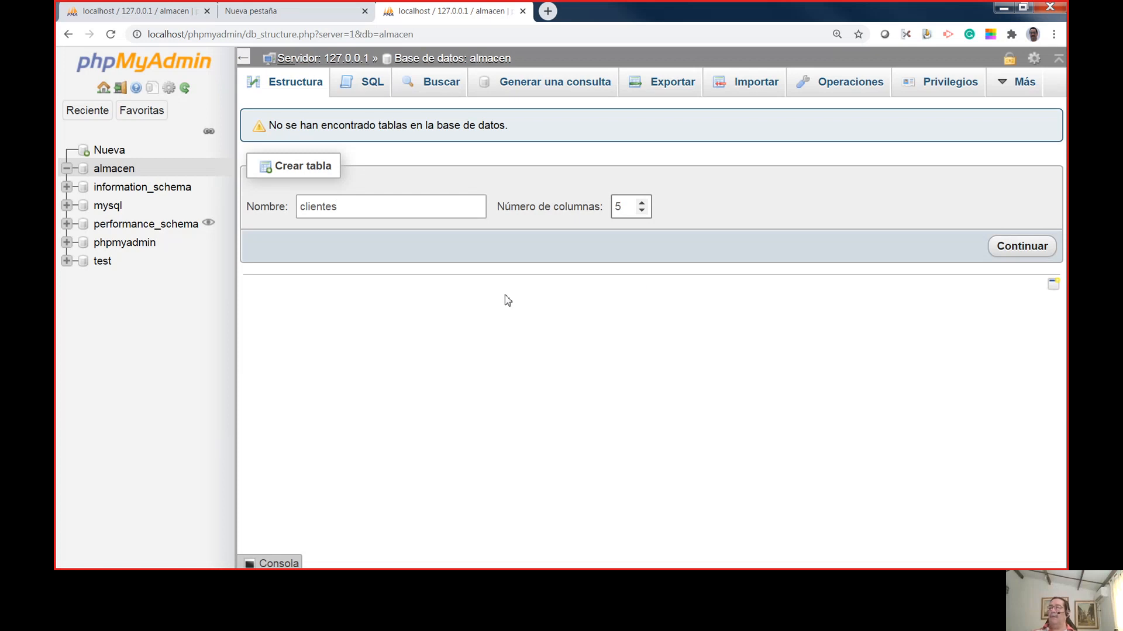
click(1024, 249)
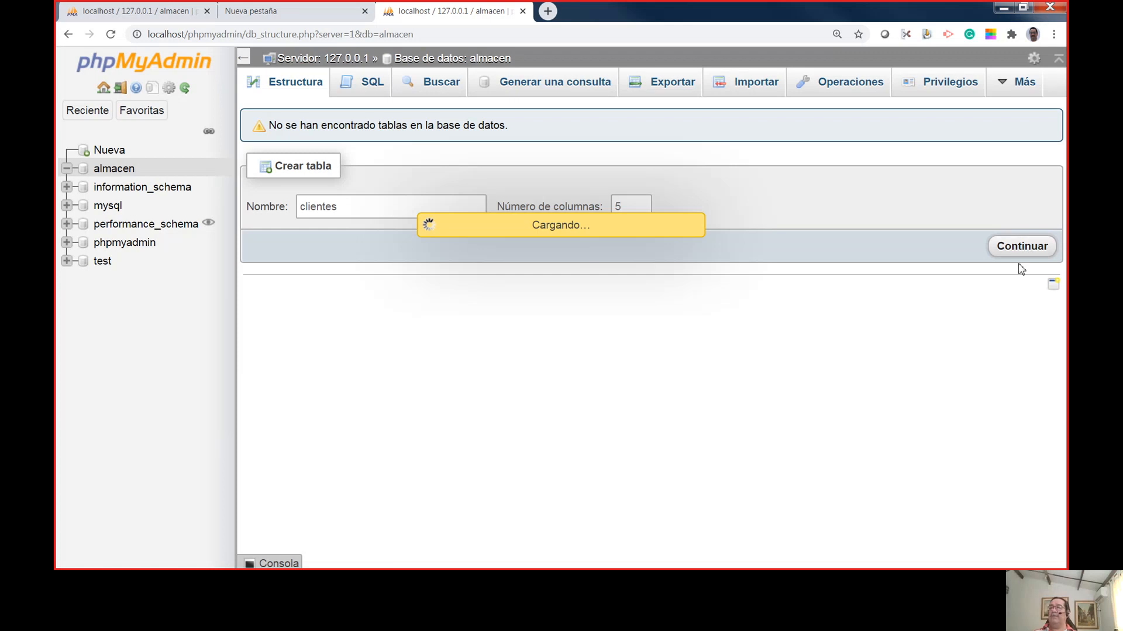
Examine the column definition form of the clientes table, including its attribute fields, table options and partition settings.
scroll(888, 283, down, 4)
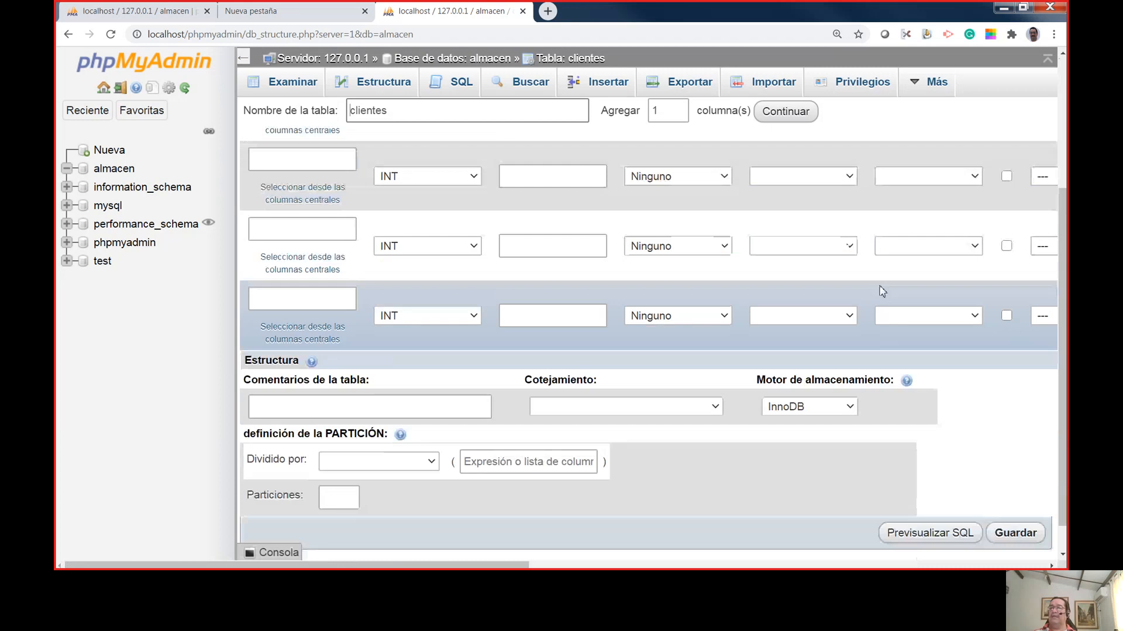
scroll(882, 291, up, 4)
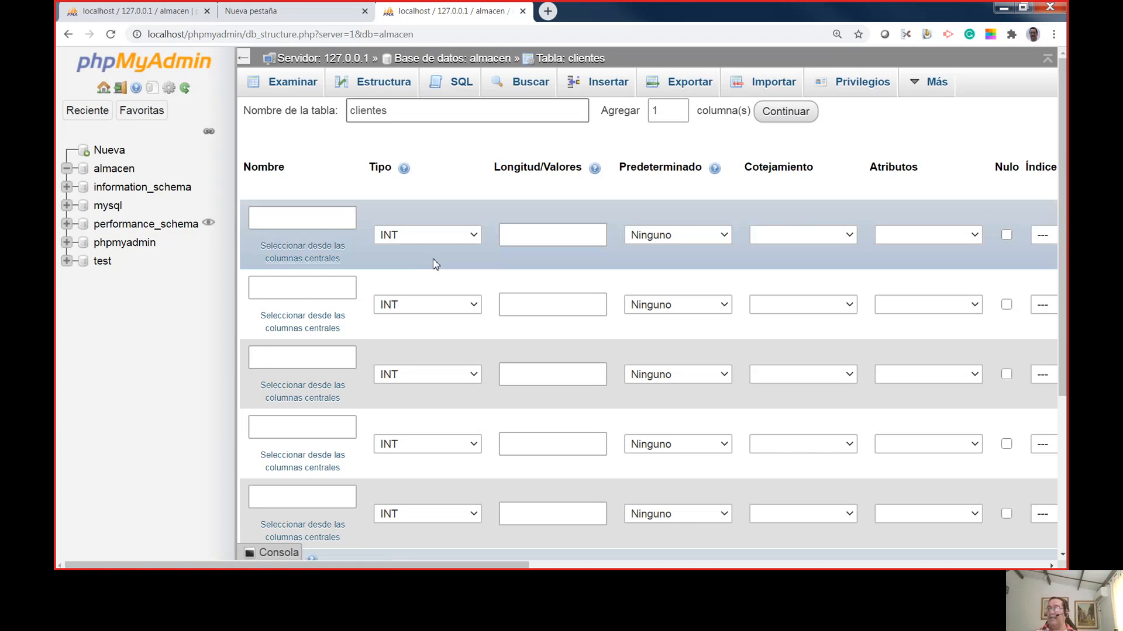
key(ctrl+minus)
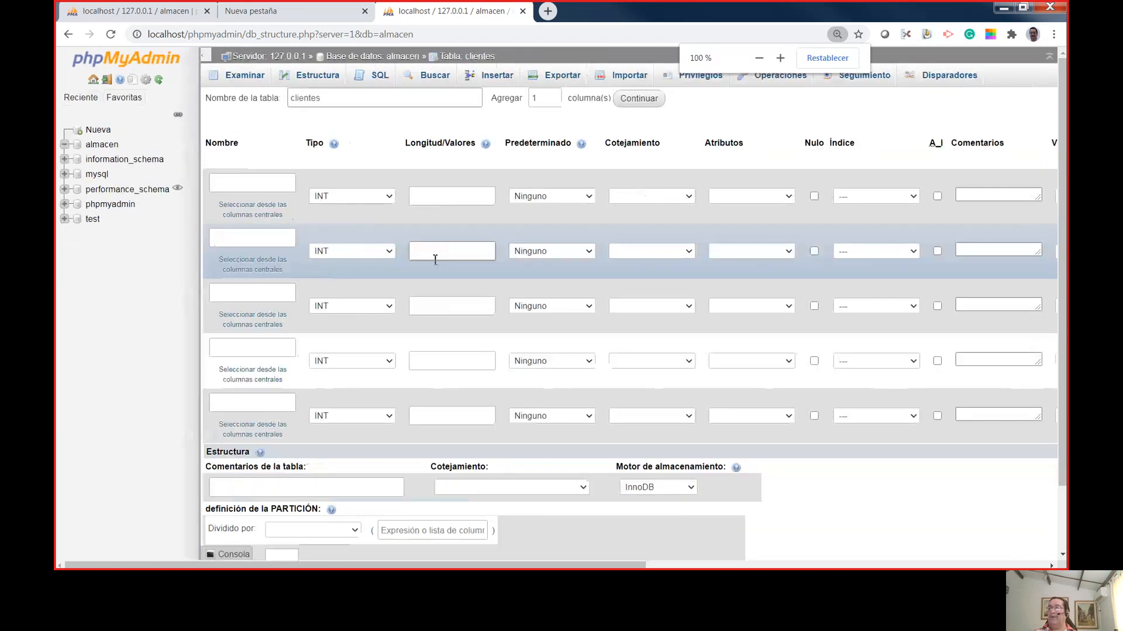
key(ctrl+minus)
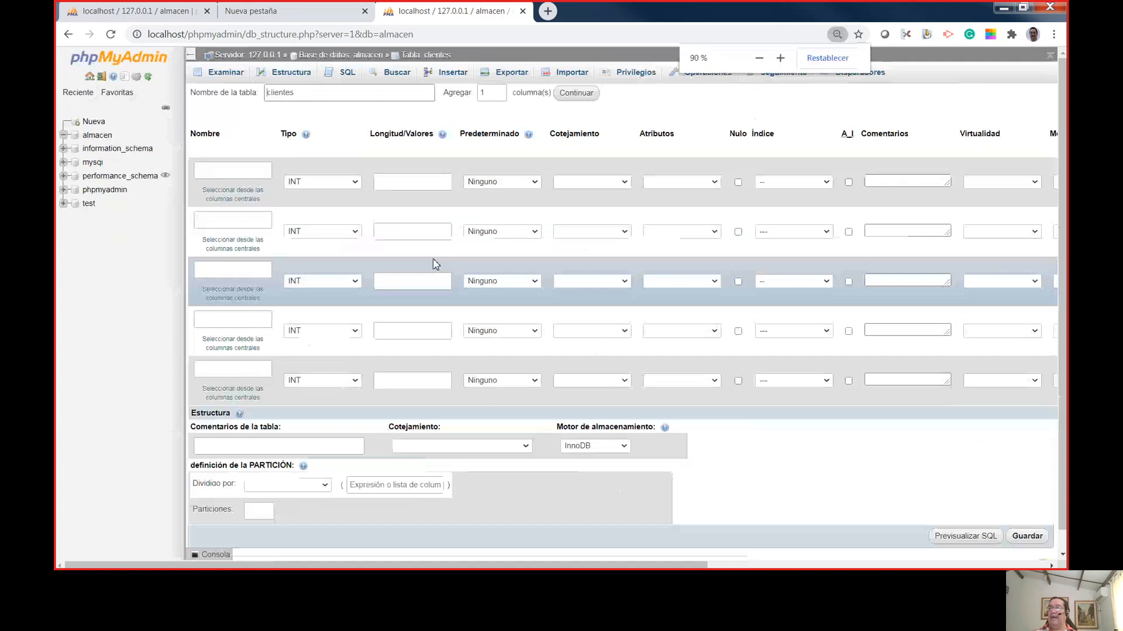
key(ctrl+minus)
key(ctrl+minus)
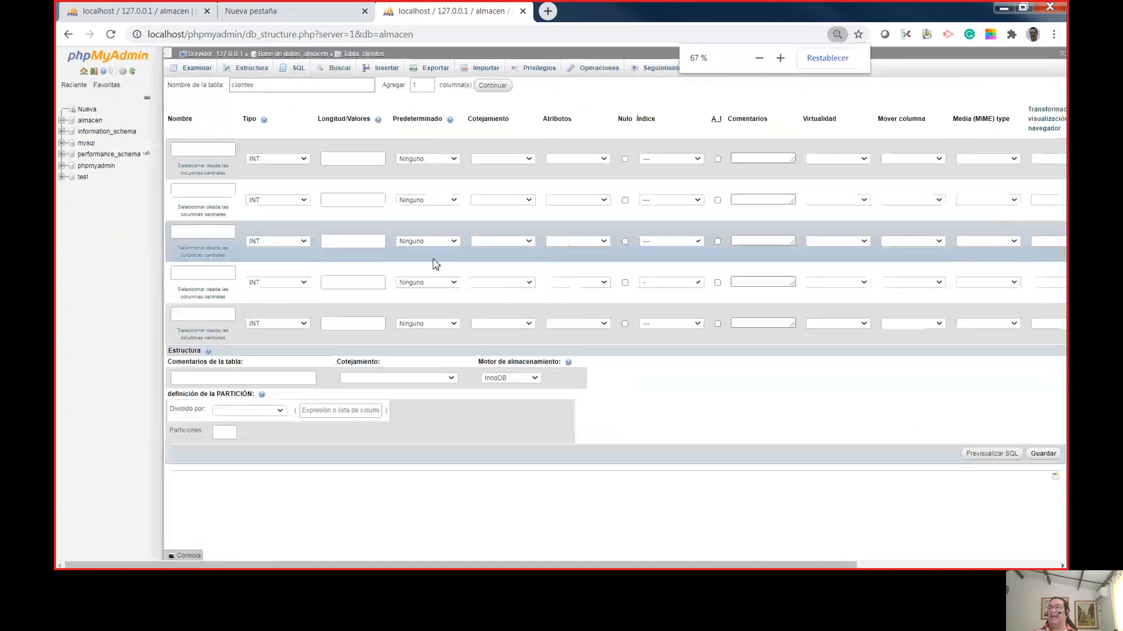
key(ctrl+minus)
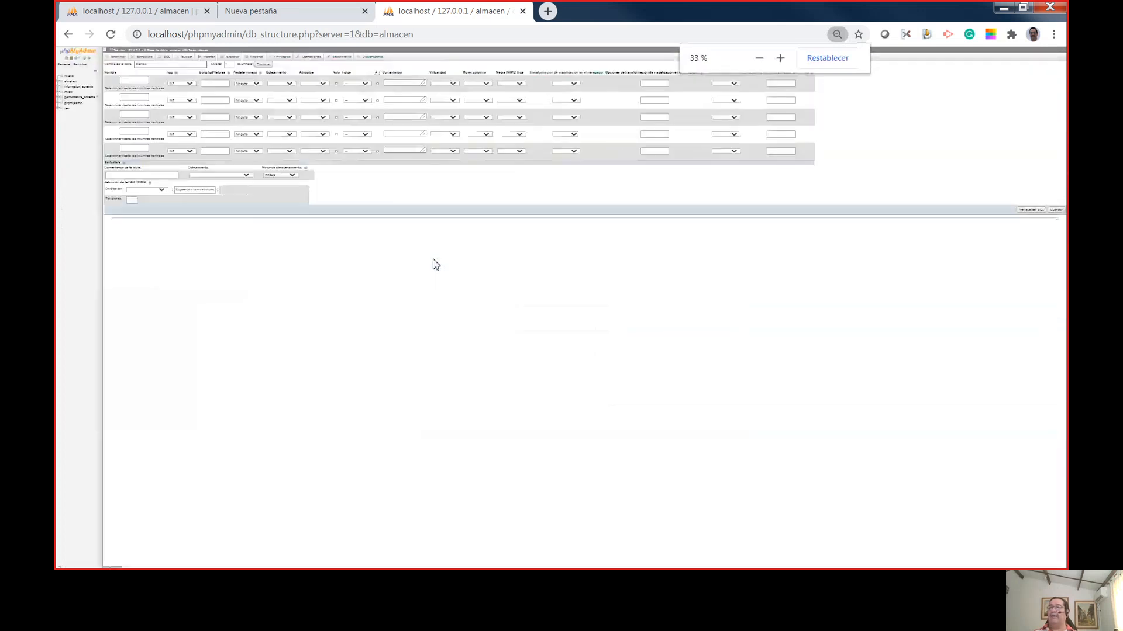
key(ctrl+plus)
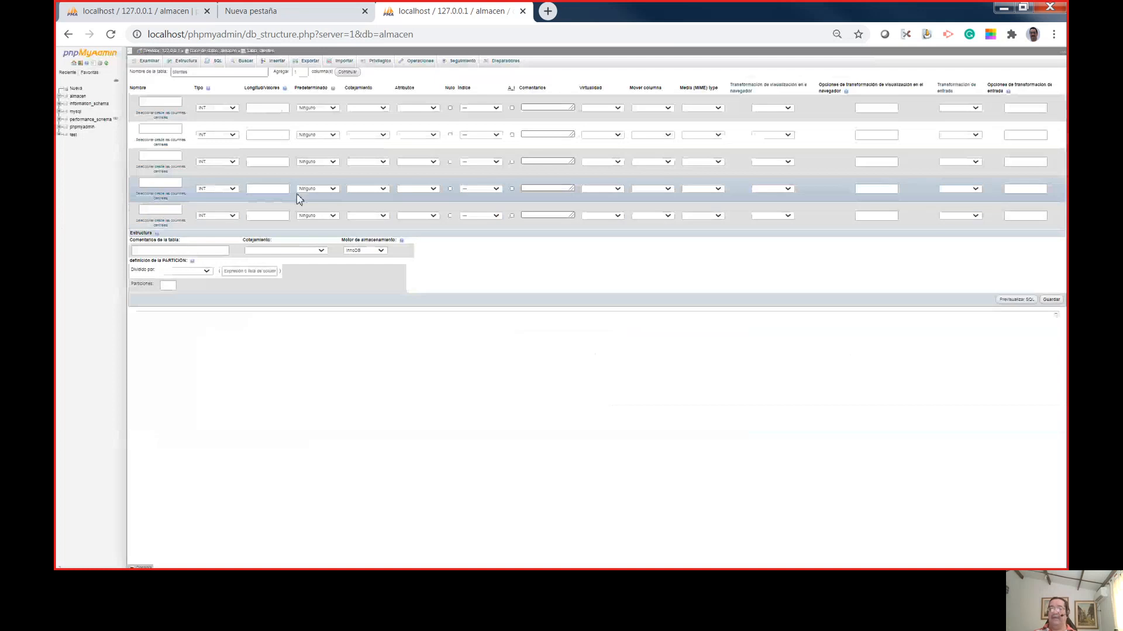
key(ctrl+plus)
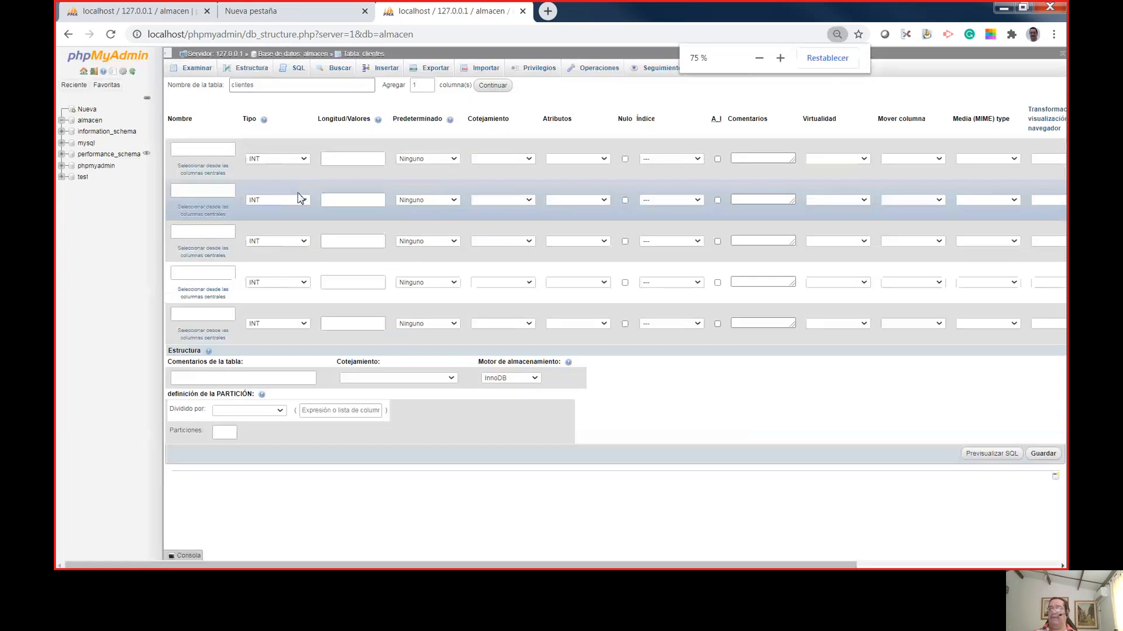
key(ctrl+plus)
key(ctrl+plus)
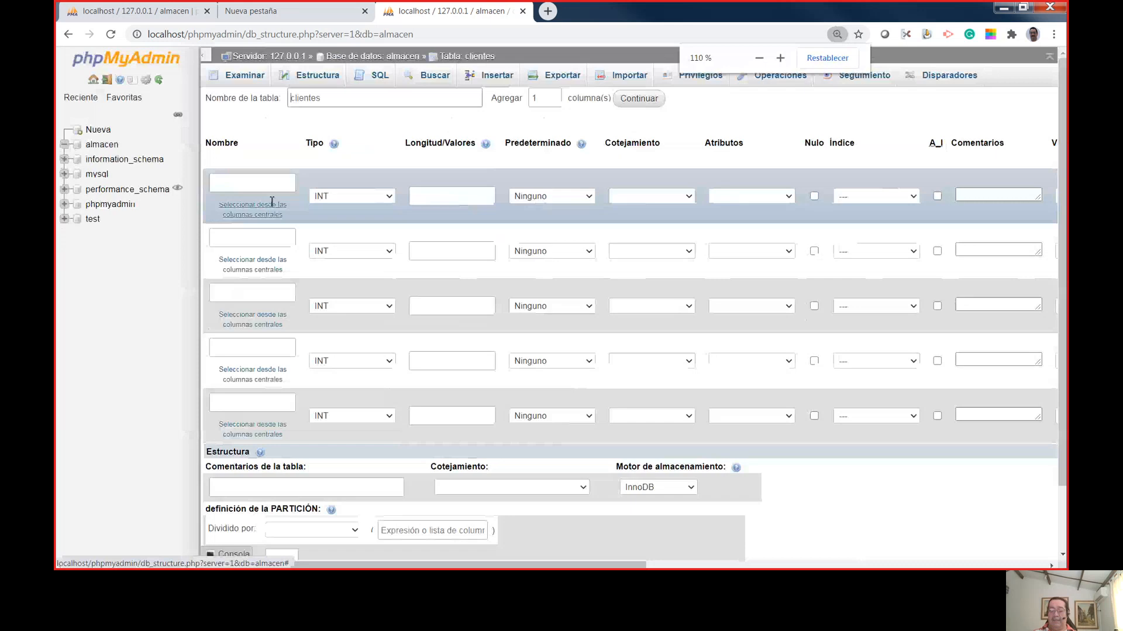
Name the first column of the clientes table id_cliente and define it as VARCHAR with length 5.
text(id)
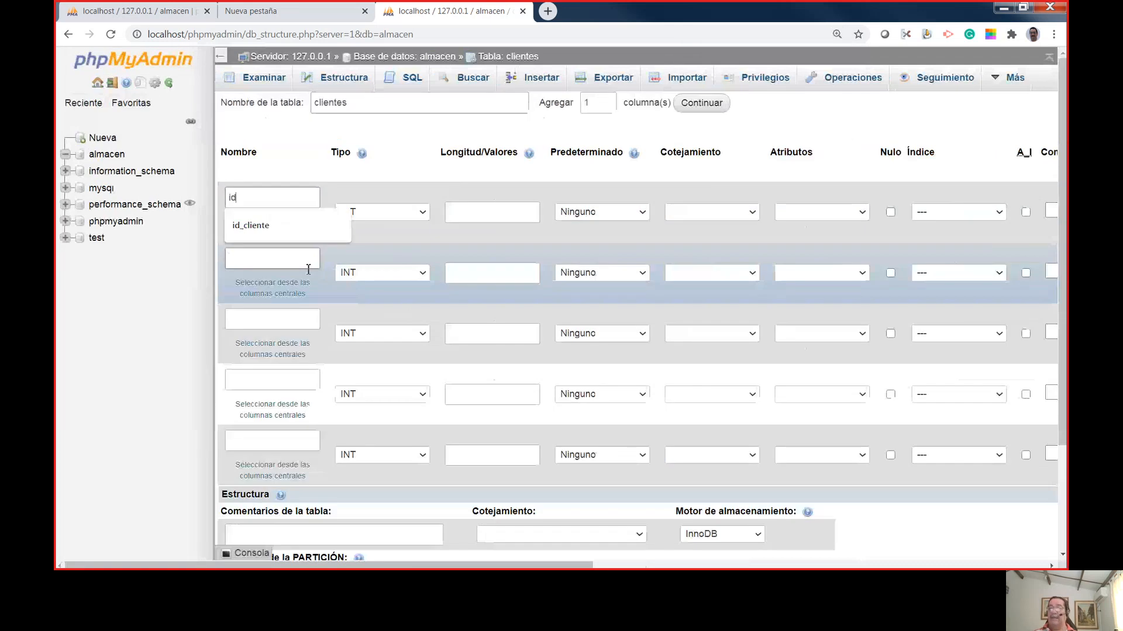
text(_cl)
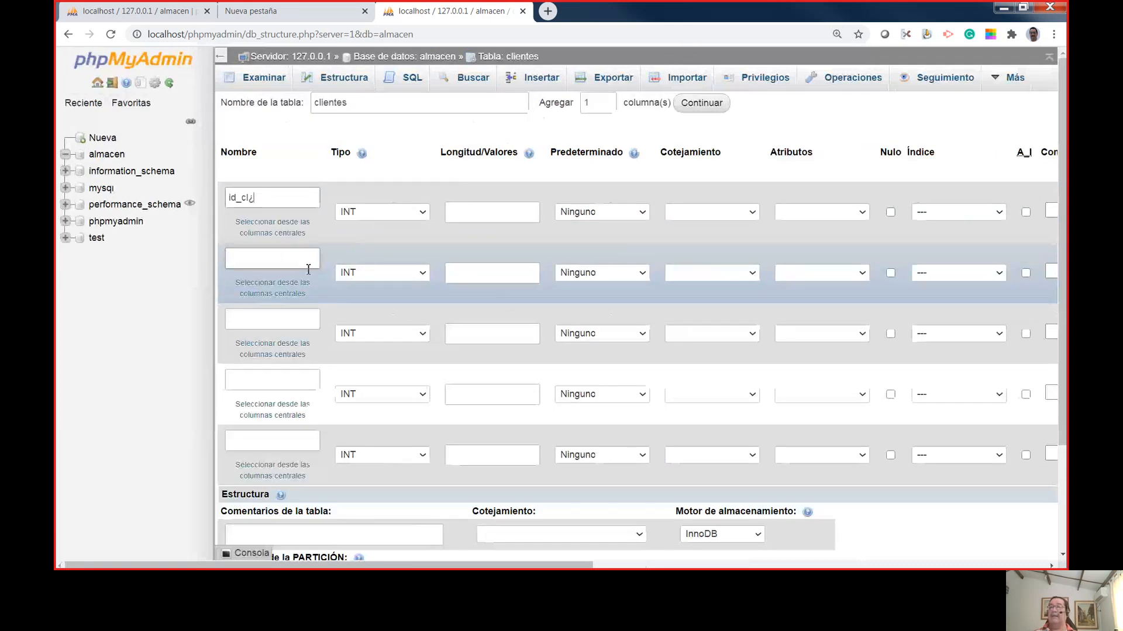
text(ie)
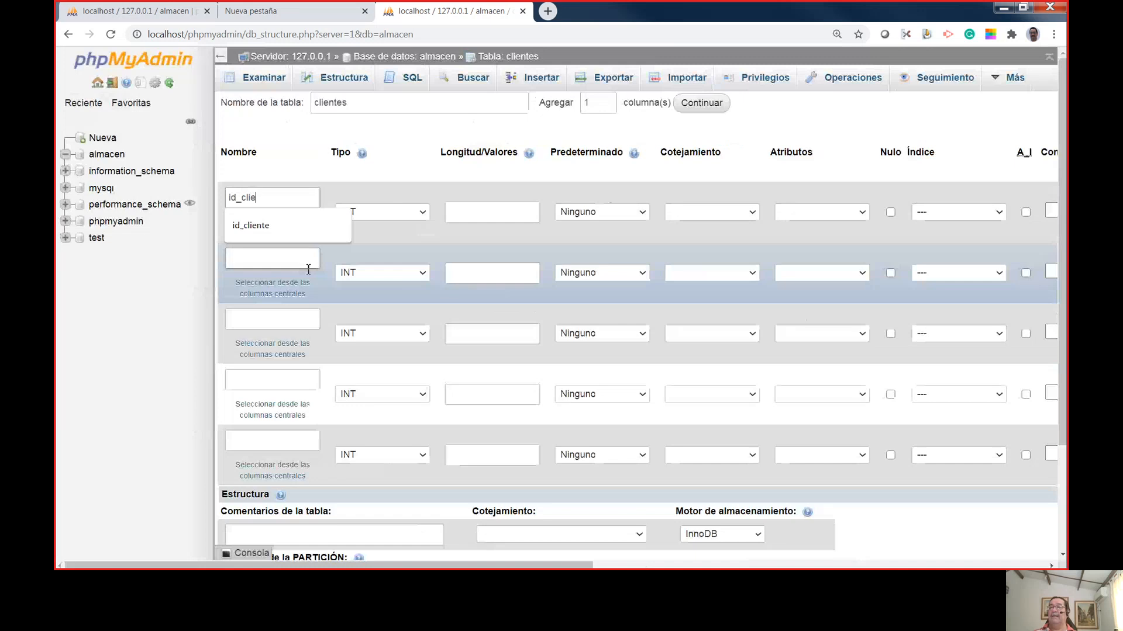
text(nte)
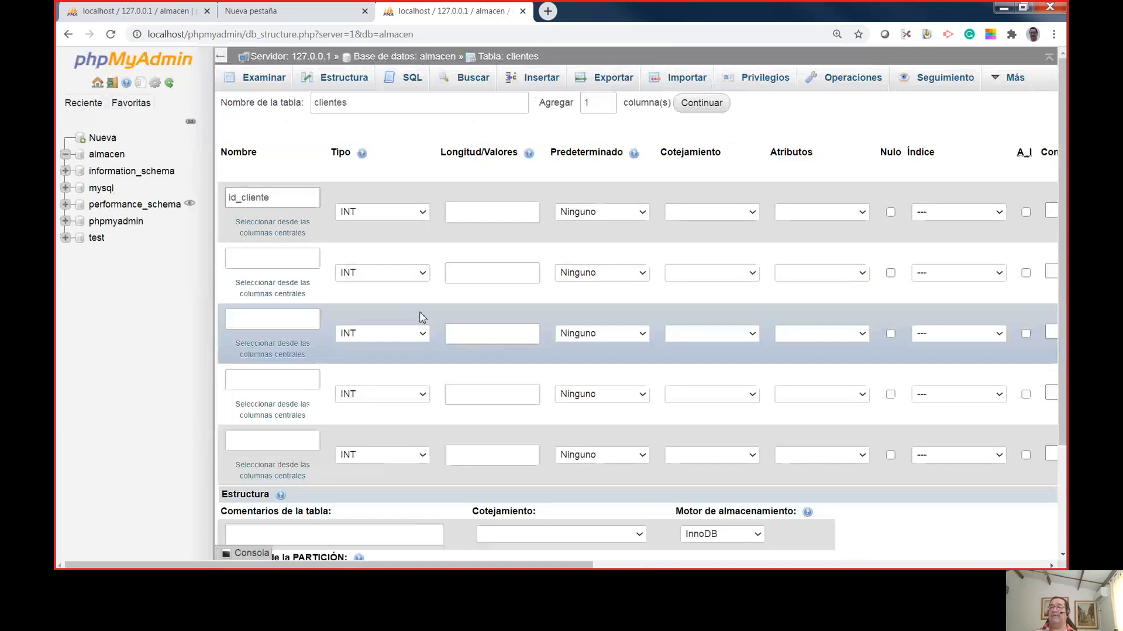
click(297, 264)
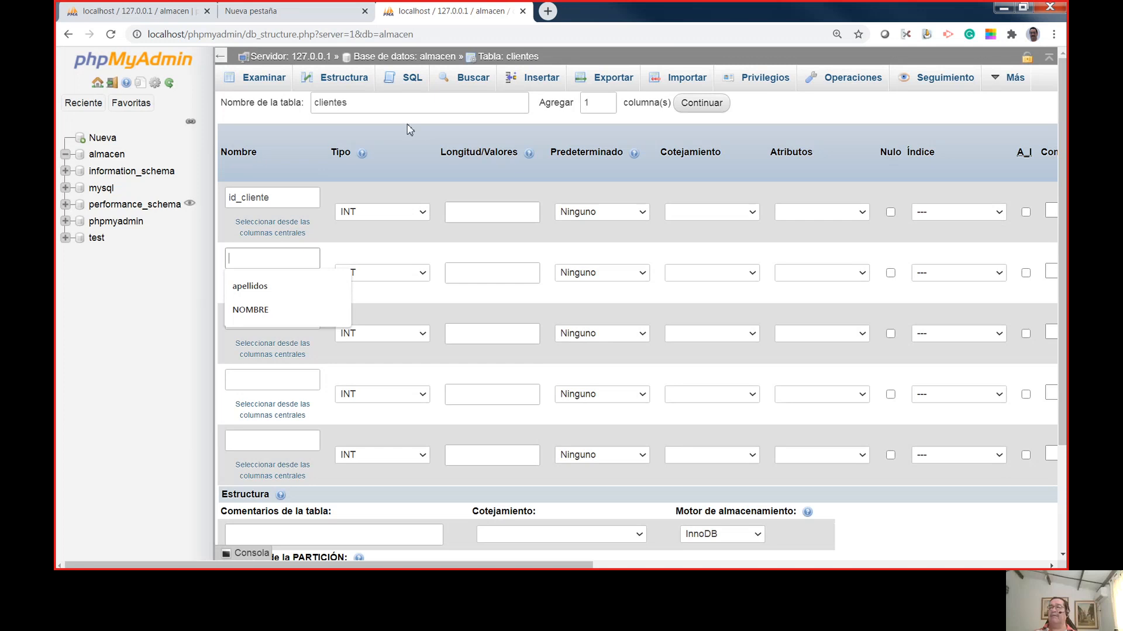
click(389, 214)
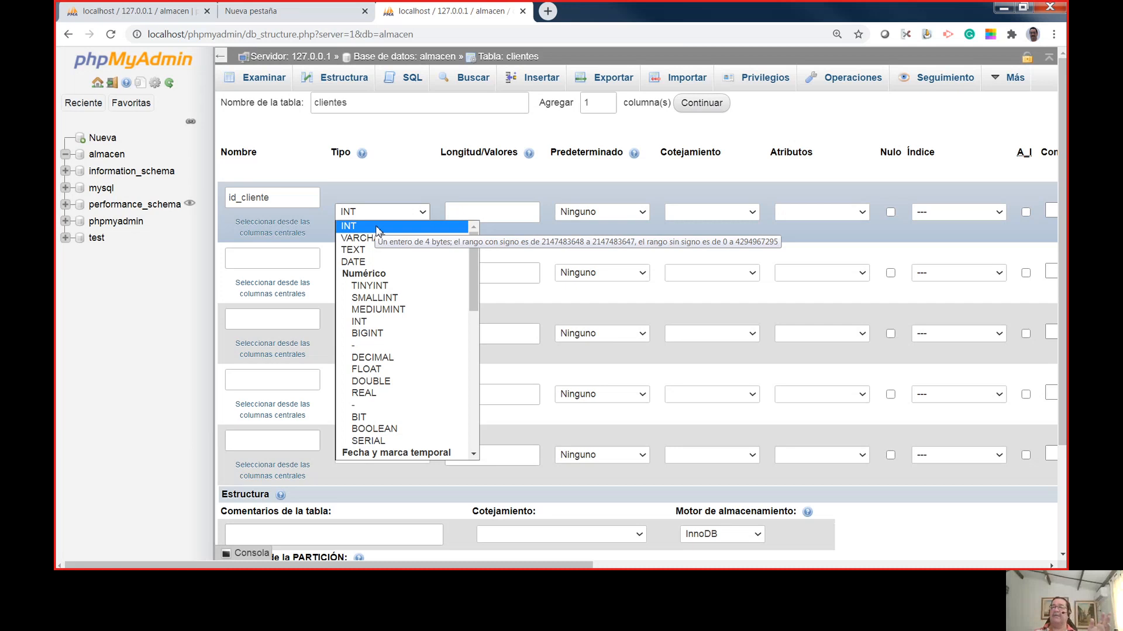
click(375, 237)
click(488, 215)
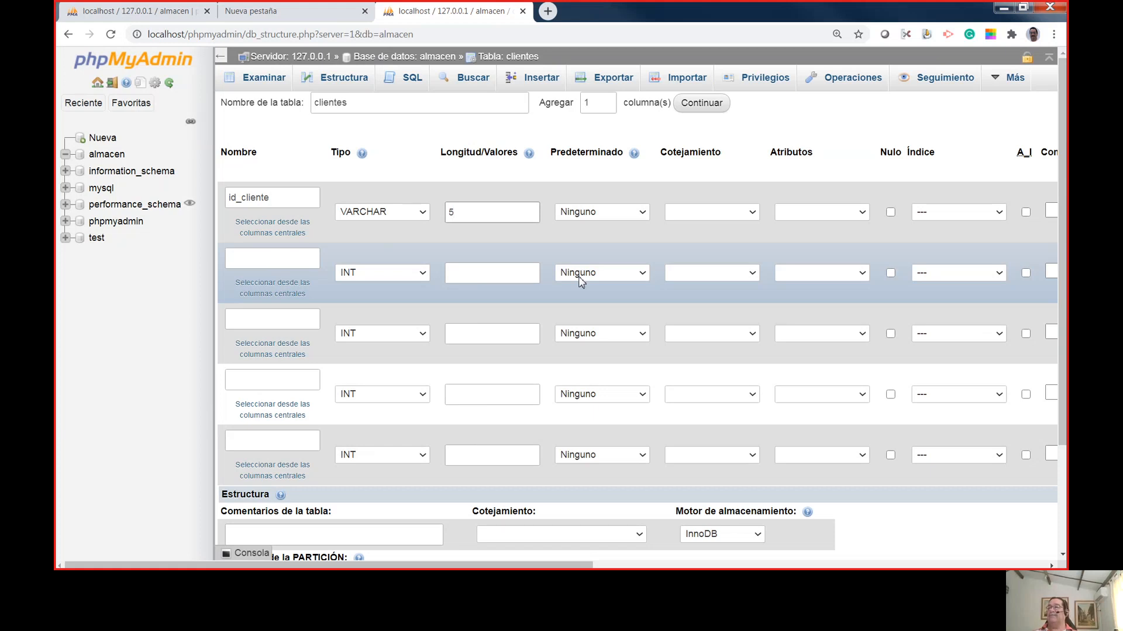
Examine the default value, collation, comment and index options available for the id_cliente column.
click(626, 213)
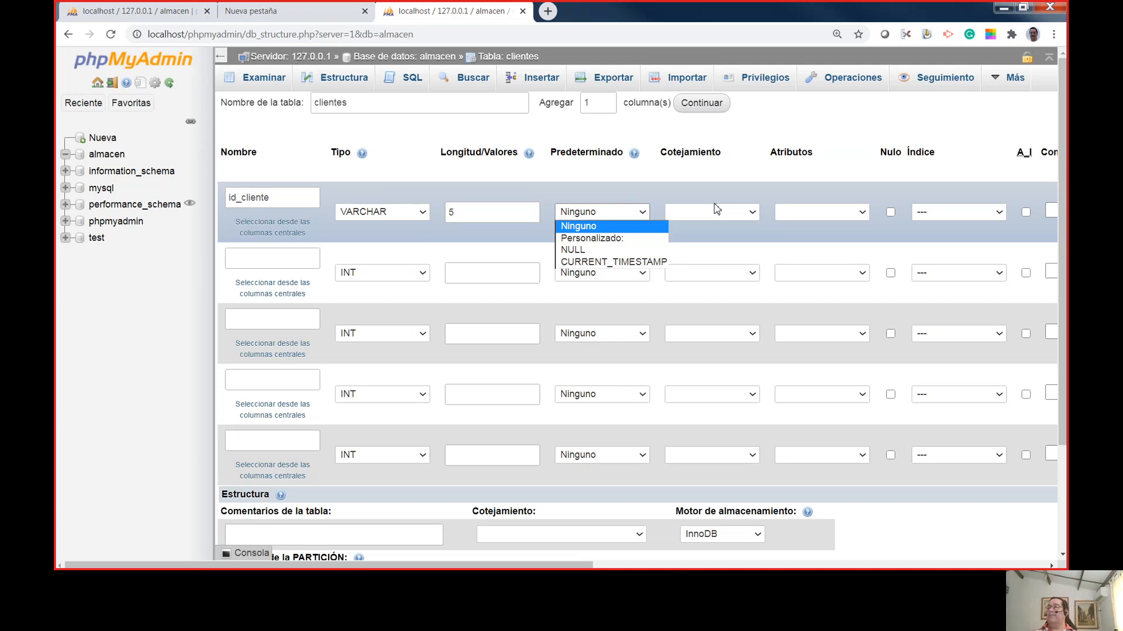
click(718, 193)
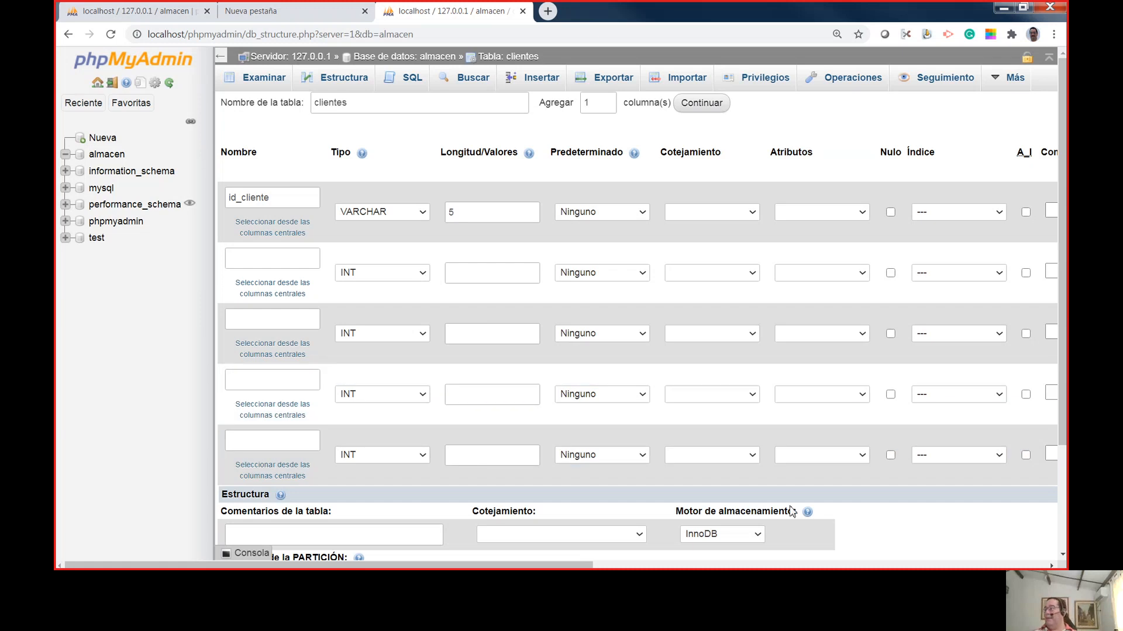
key(ctrl+minus)
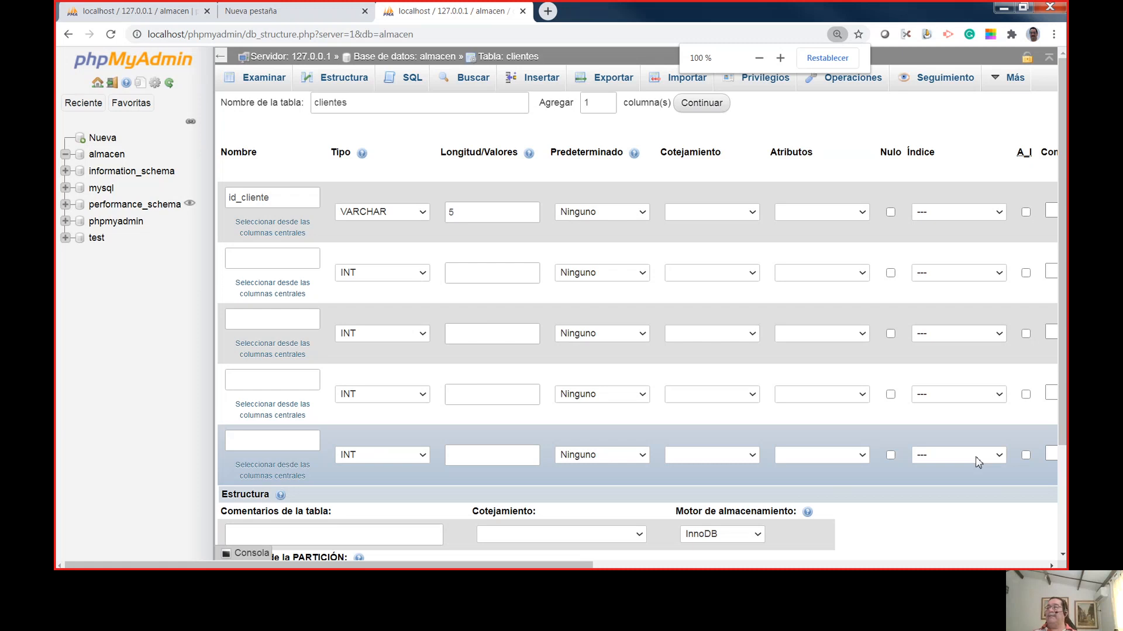
key(ctrl+minus)
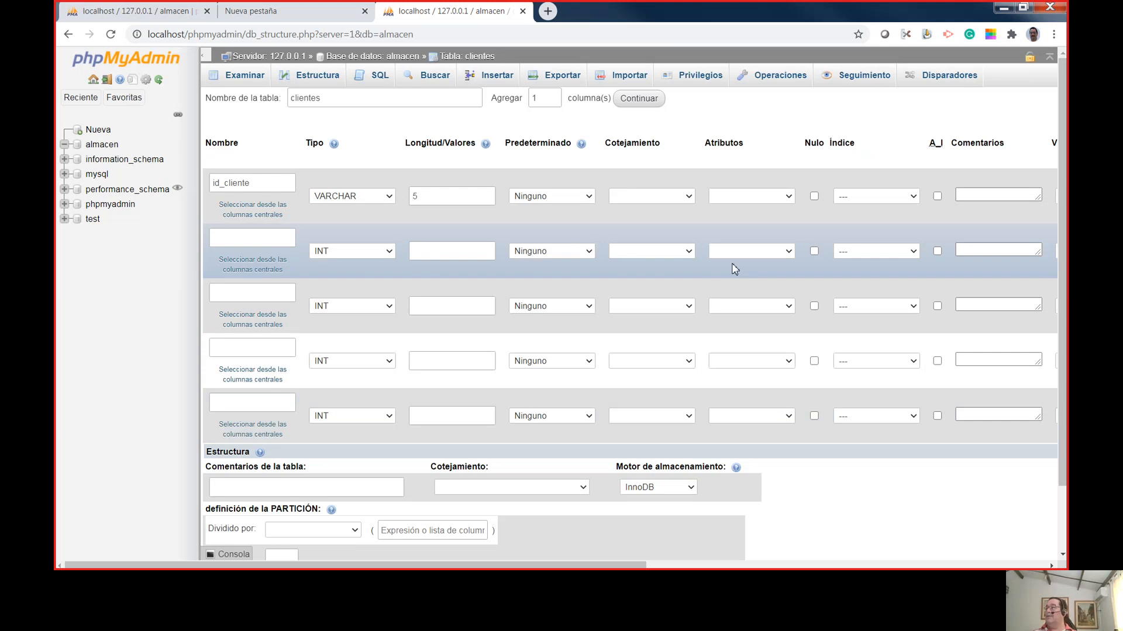
key(ctrl+minus)
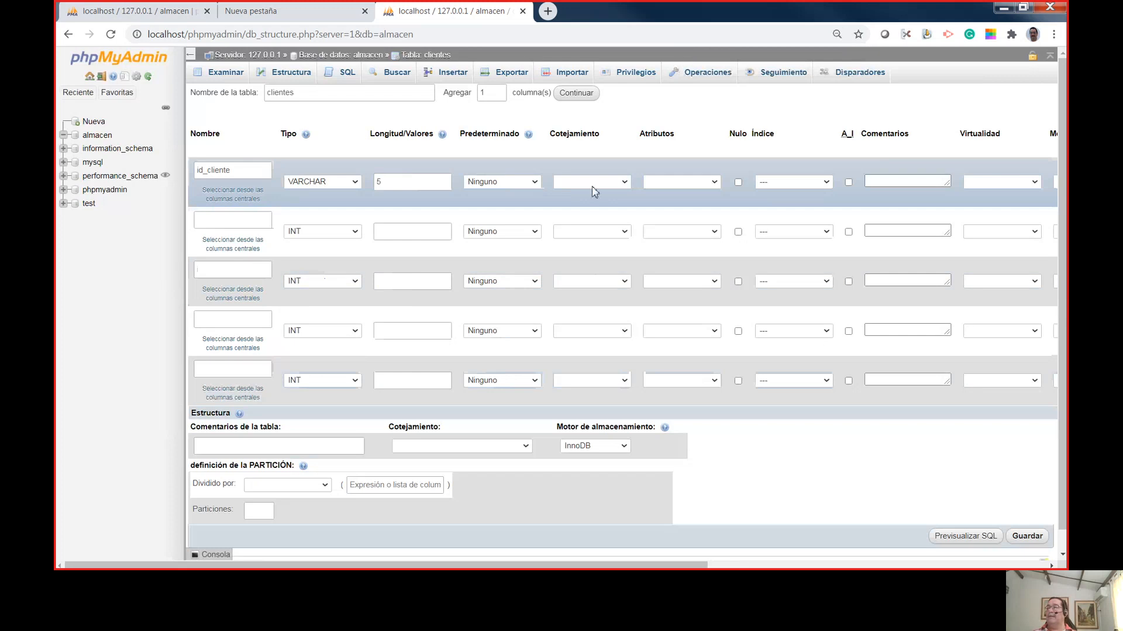
click(591, 182)
click(793, 182)
click(922, 182)
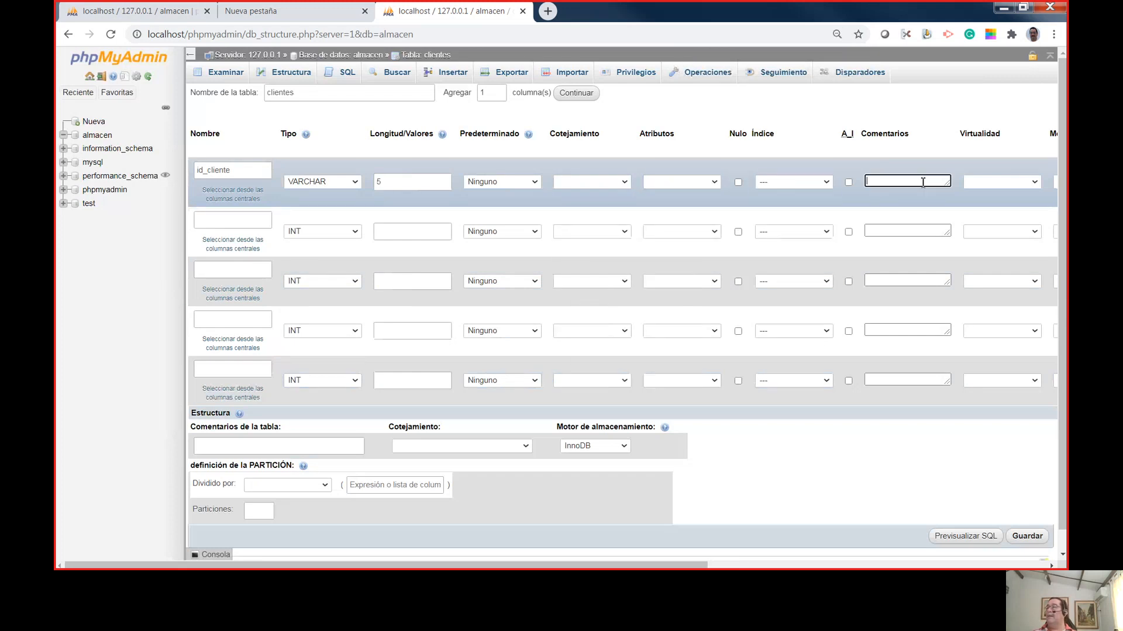
click(790, 183)
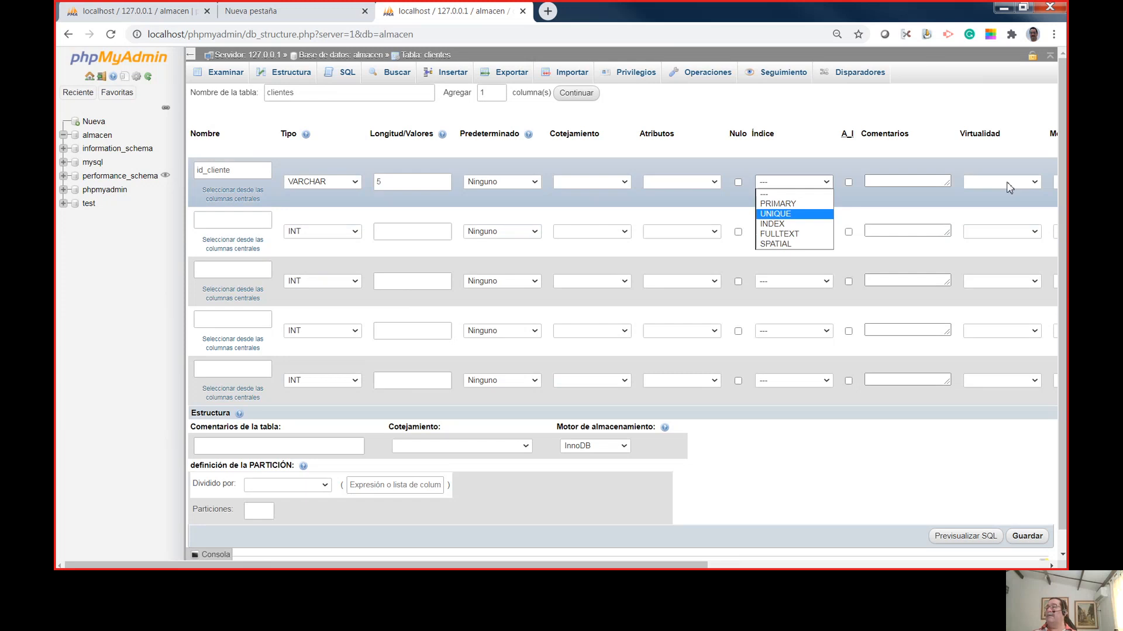
click(942, 94)
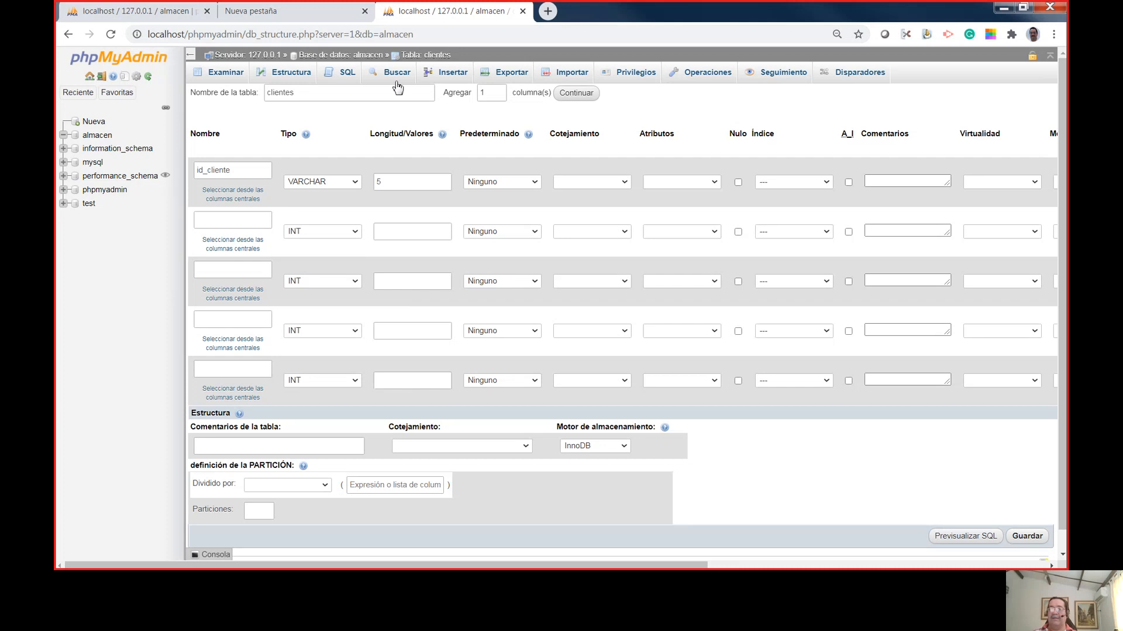
Name the second column apellidos and define it as VARCHAR with length 15.
click(229, 214)
text(a)
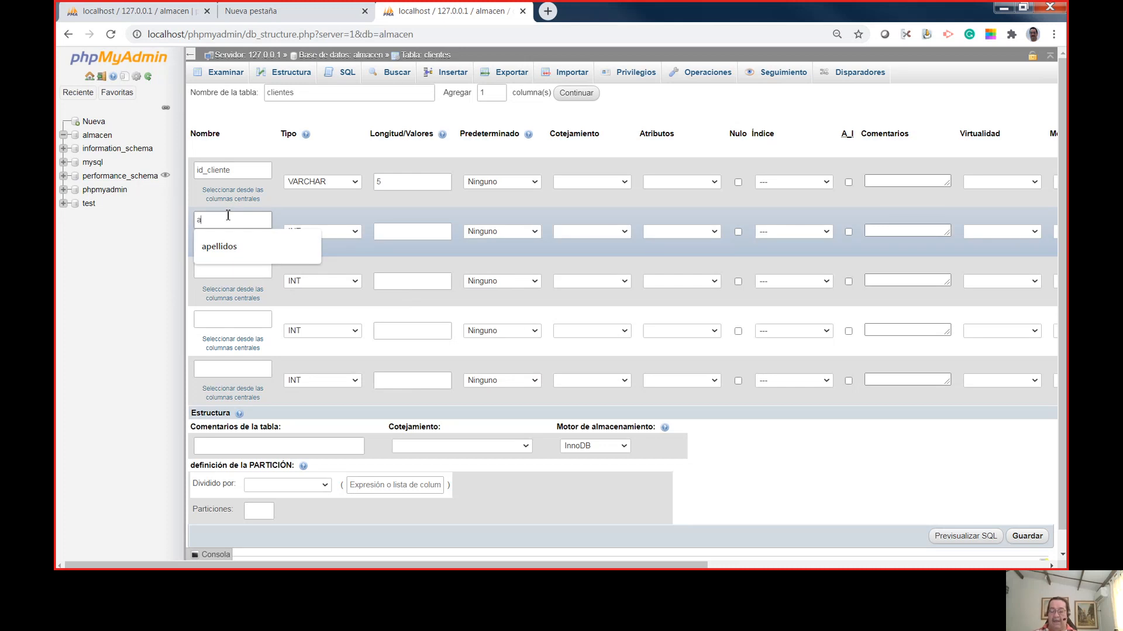
text(pellidos)
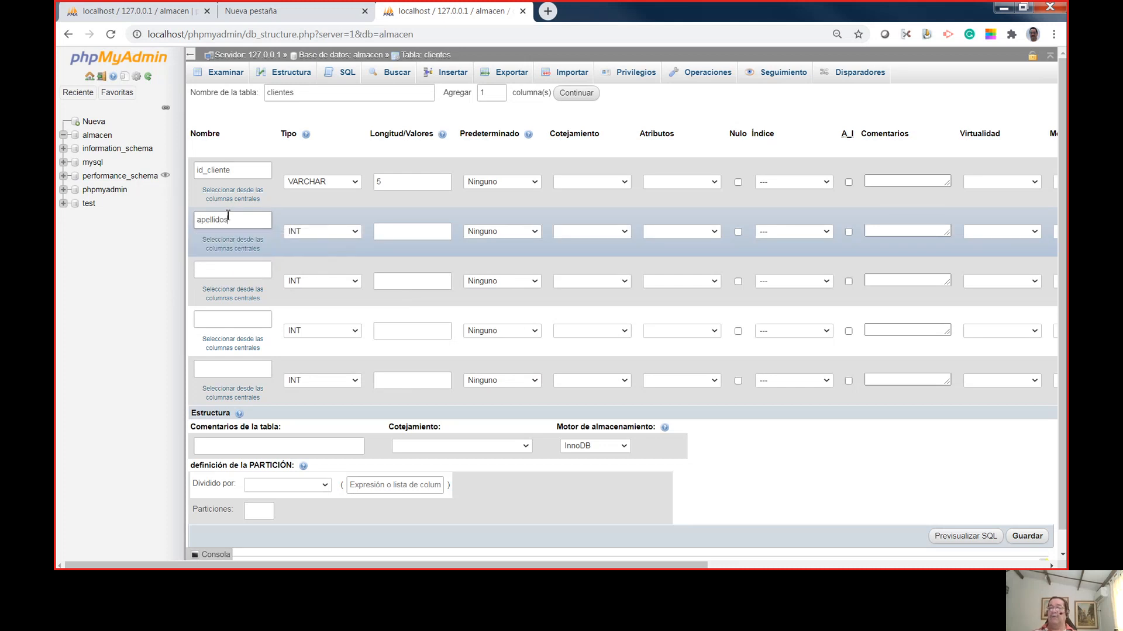
key(Tab)
click(321, 234)
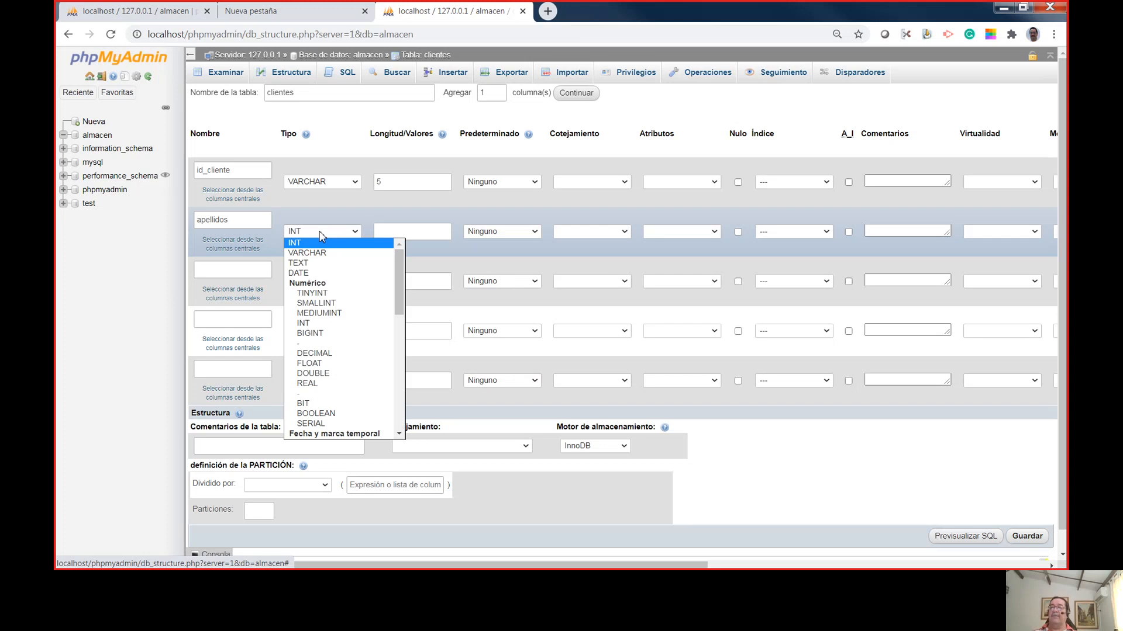
click(307, 253)
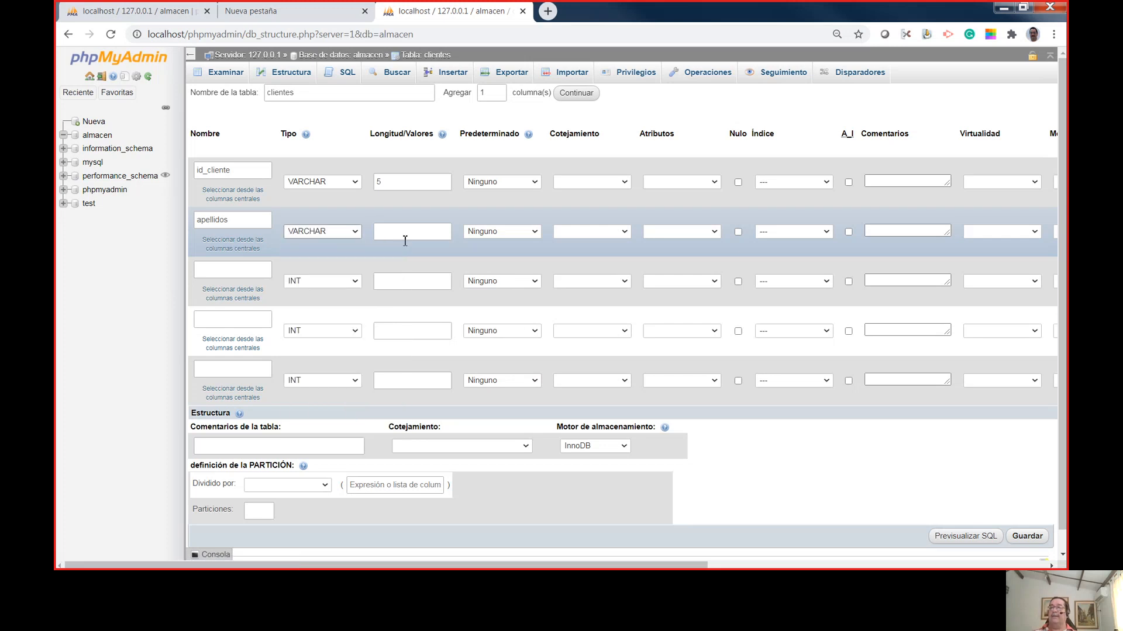
click(411, 230)
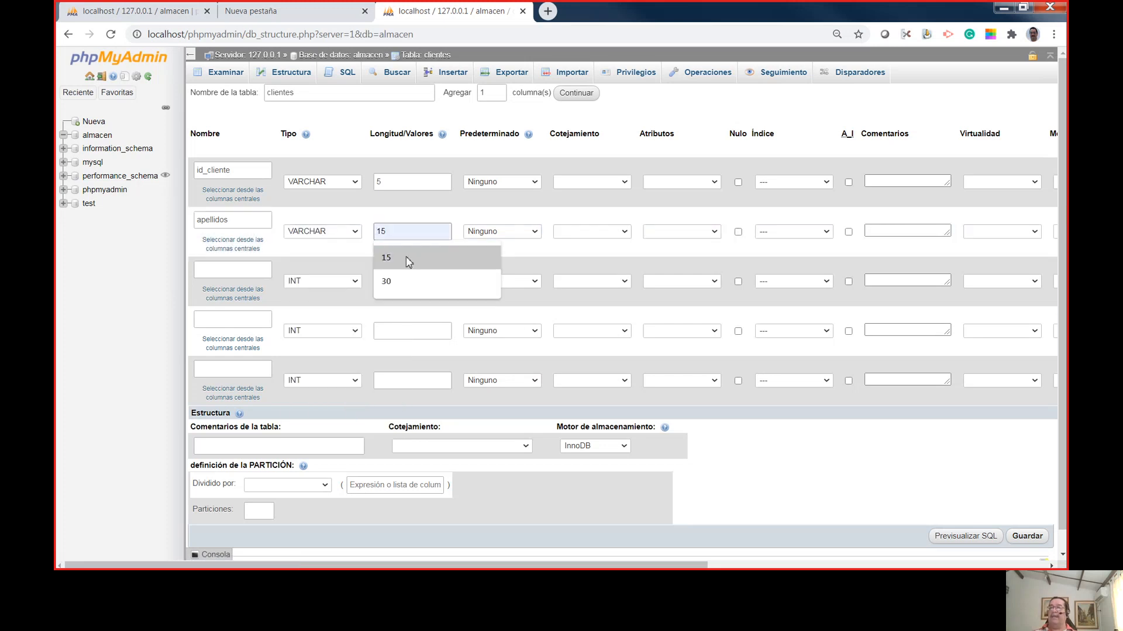
click(408, 258)
Name the third column nombres and define it as VARCHAR with length 15.
click(228, 270)
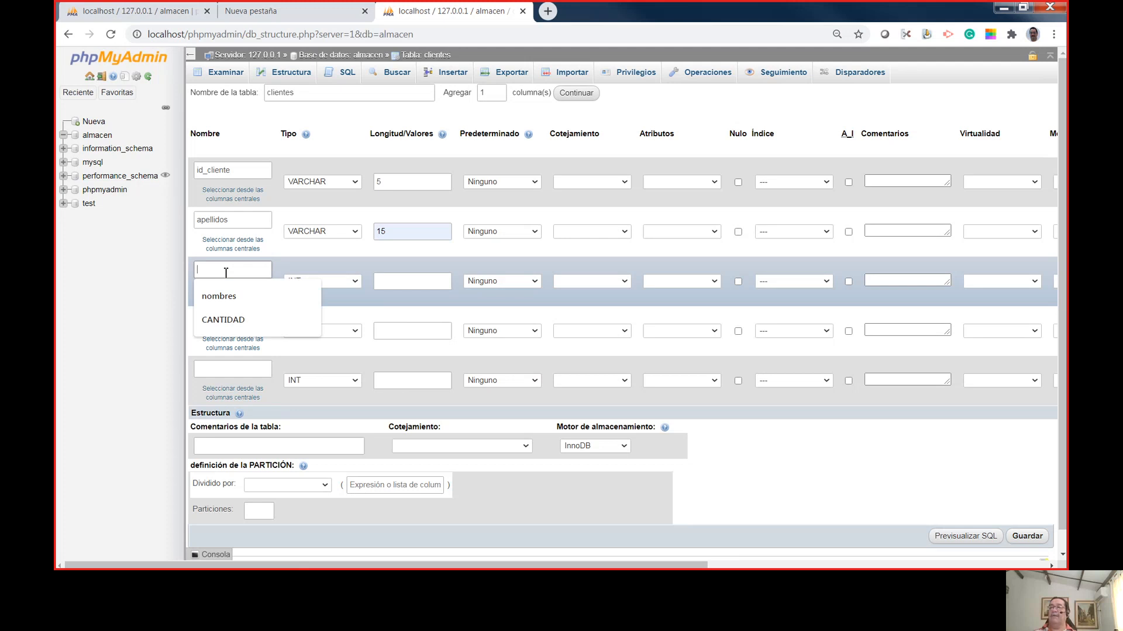
click(229, 297)
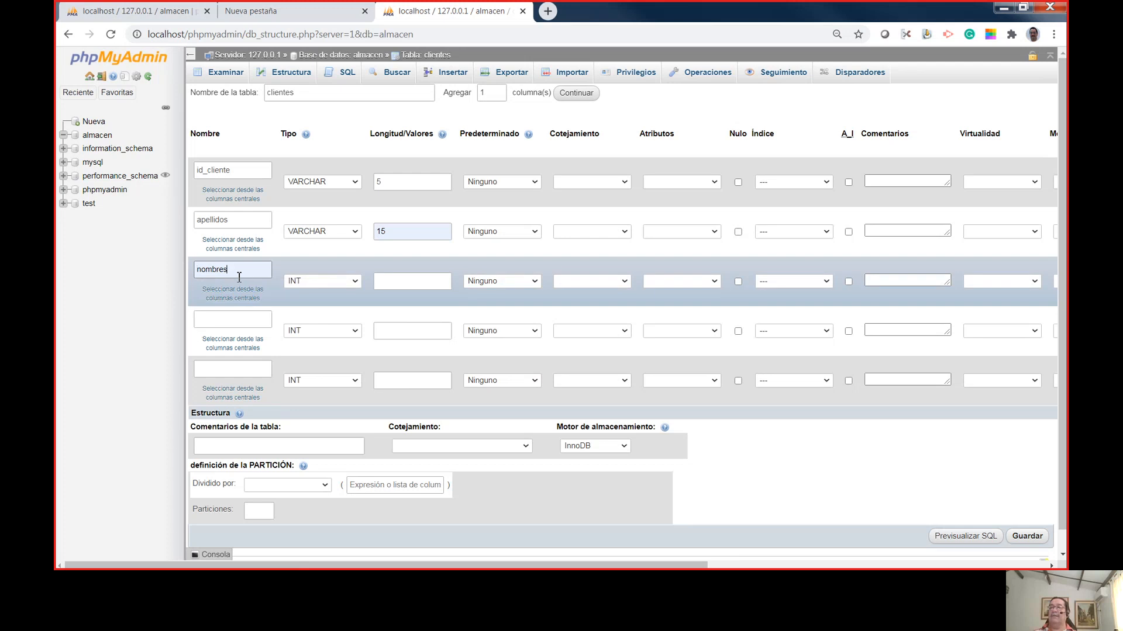
click(319, 285)
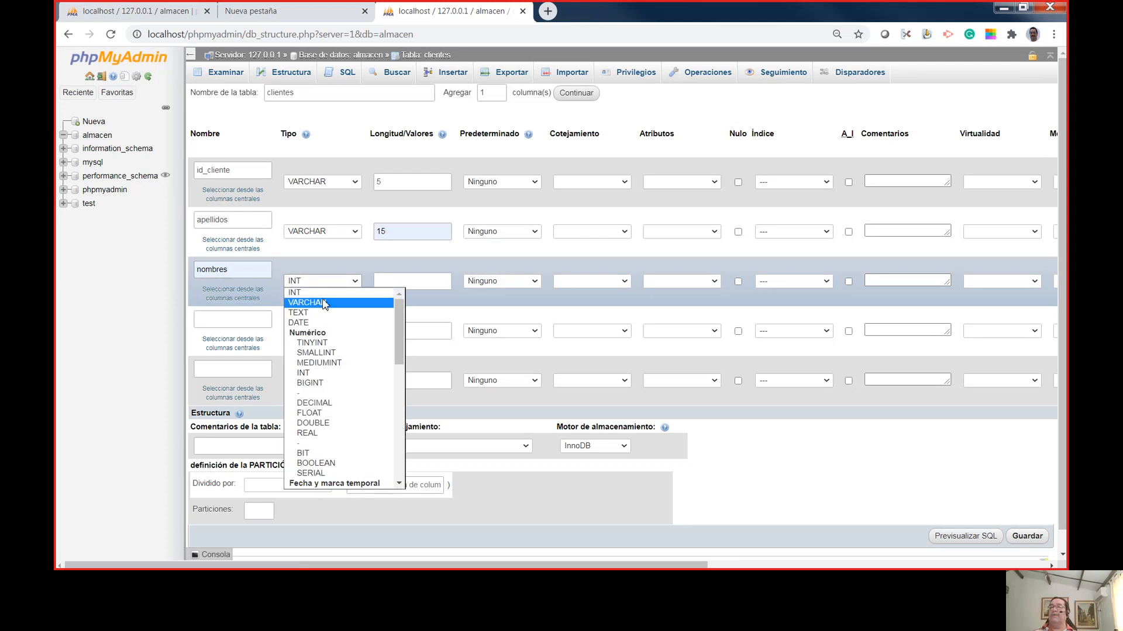
click(331, 301)
click(409, 281)
click(401, 306)
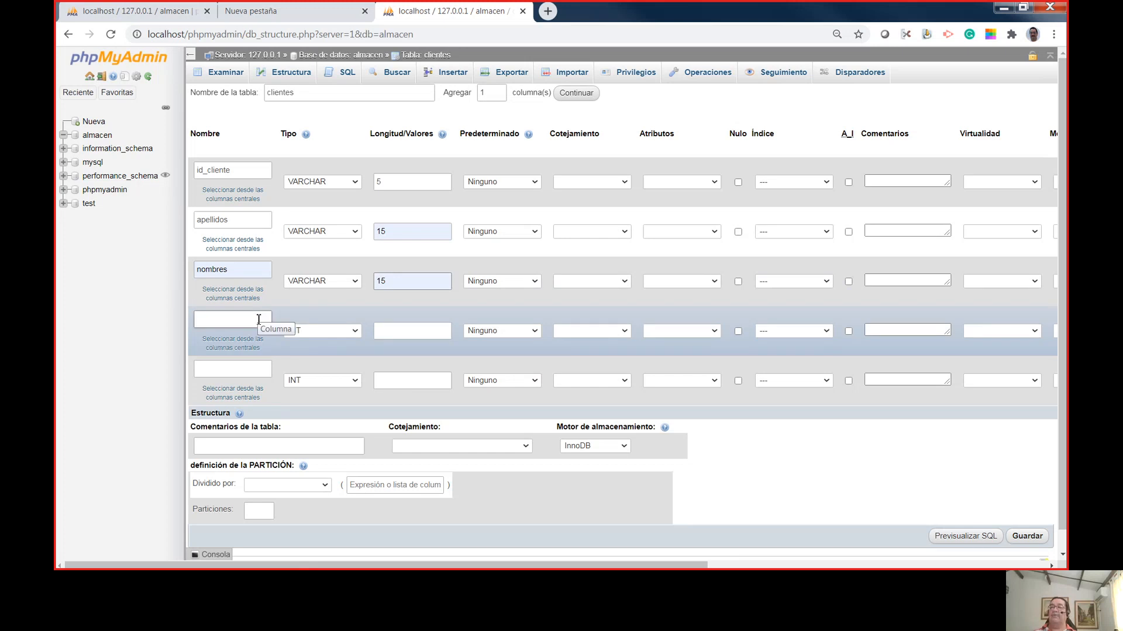
Name the fourth column celular and set its data type to TINYINT.
click(258, 320)
text(celular)
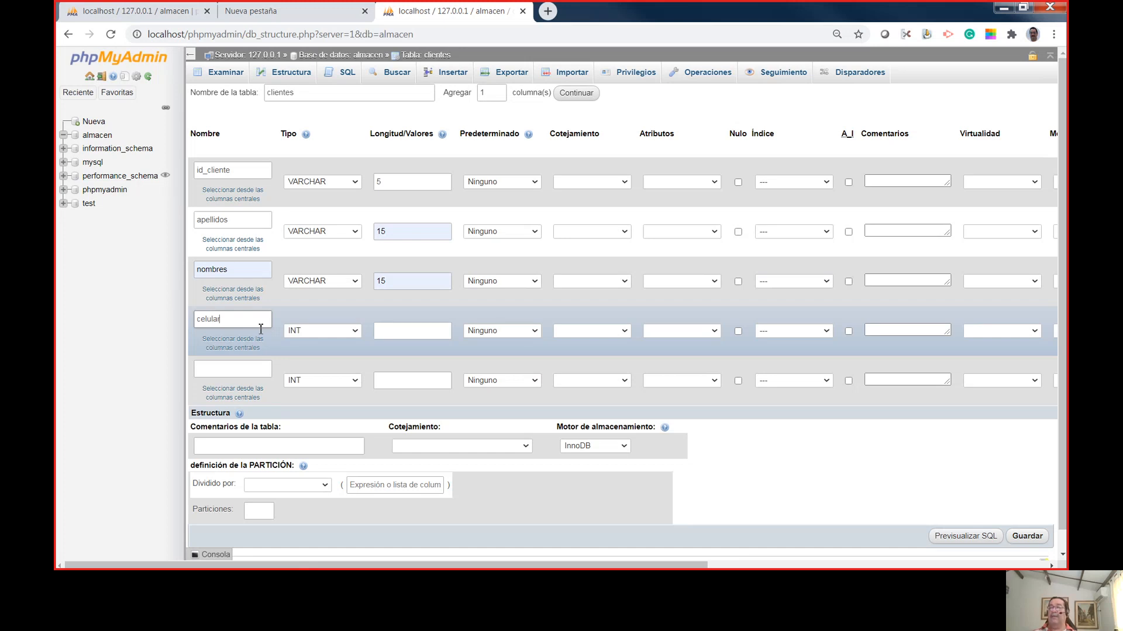
click(332, 331)
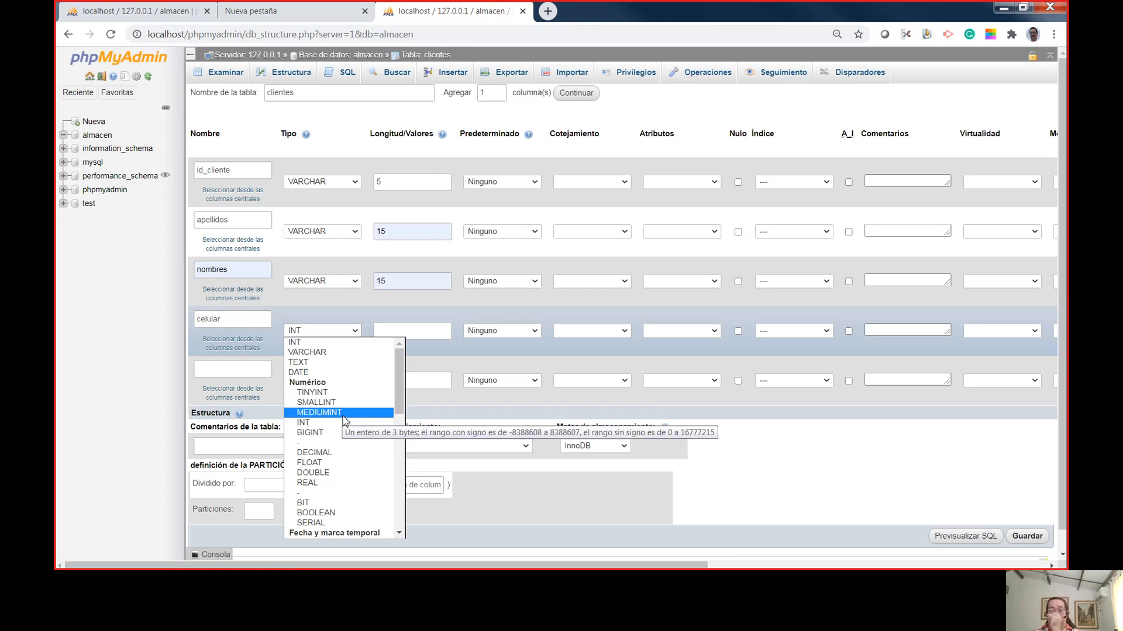
click(334, 393)
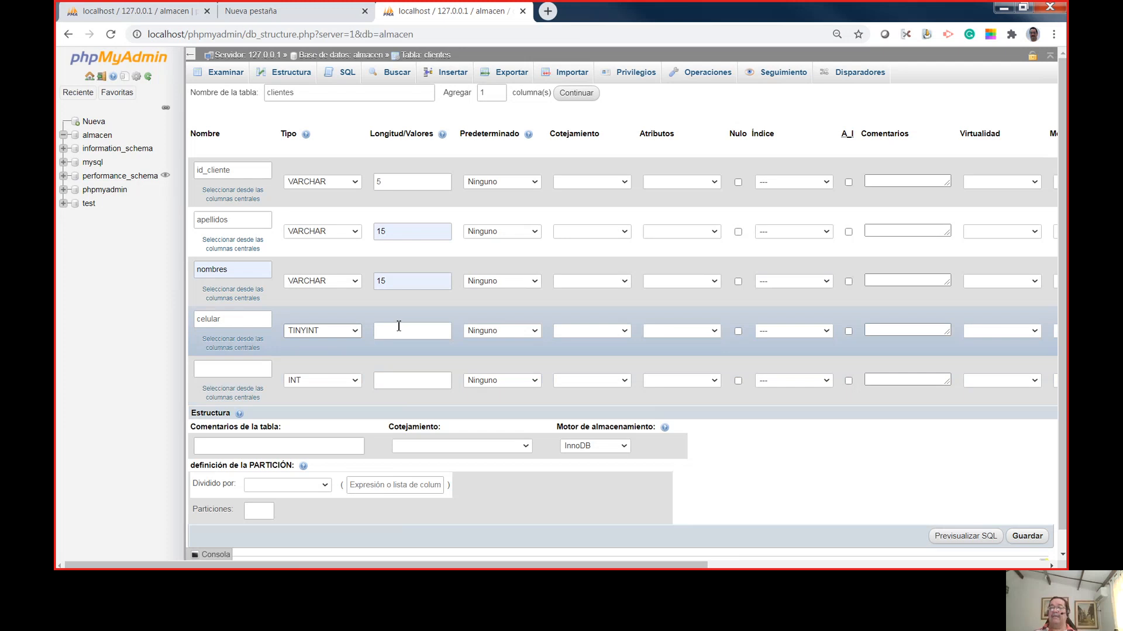
Change the celular column's data type to VARCHAR and set its length to 10.
click(409, 328)
click(355, 332)
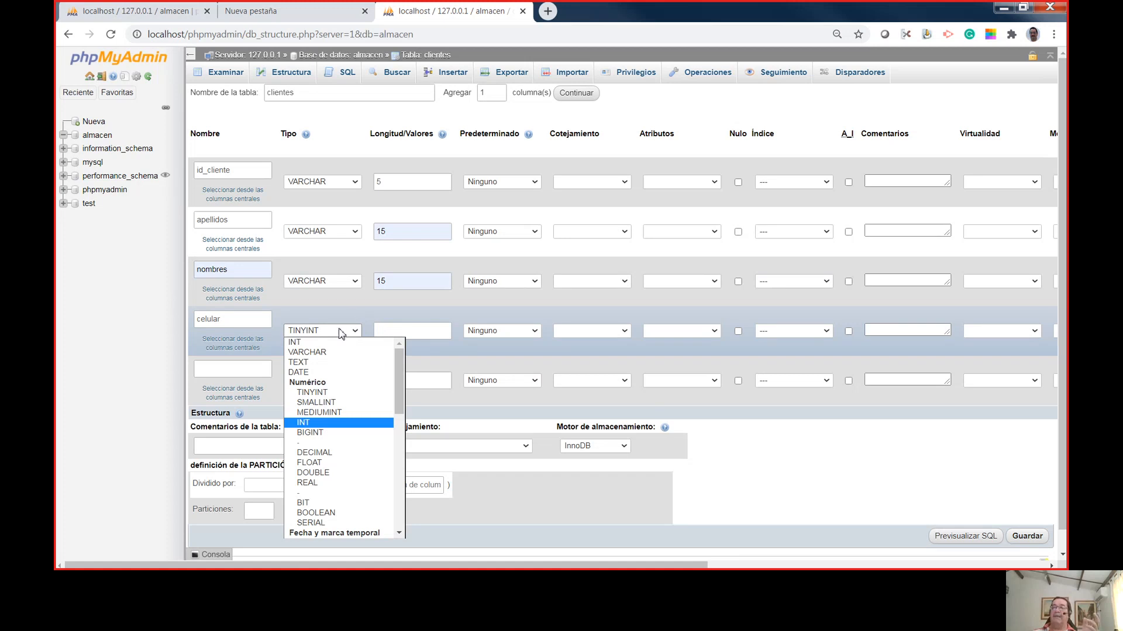
click(341, 332)
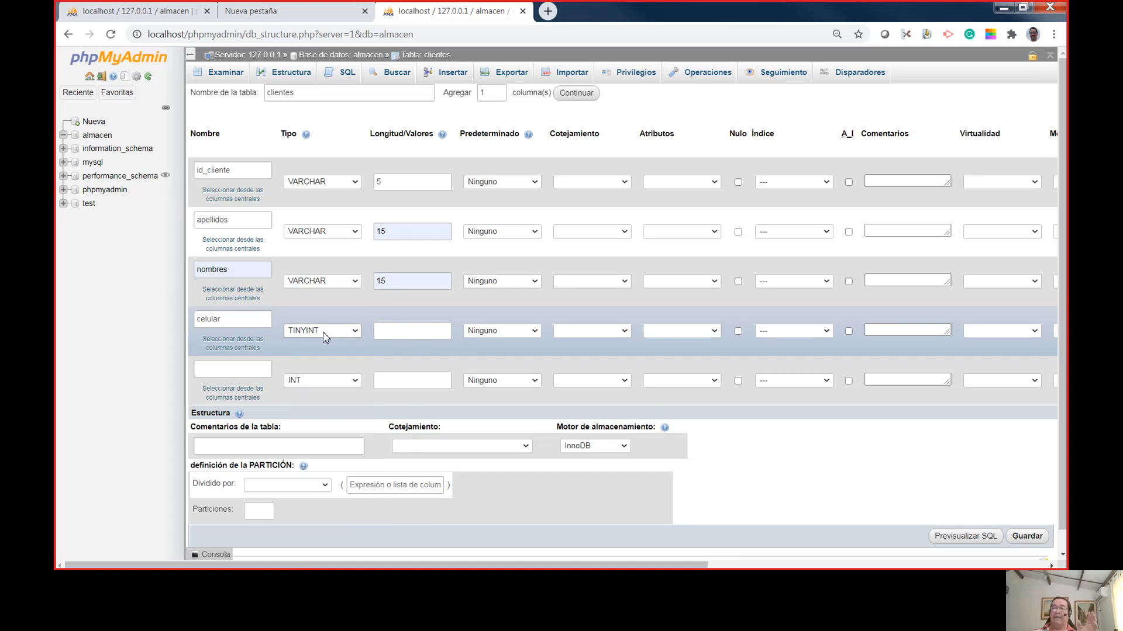
click(323, 335)
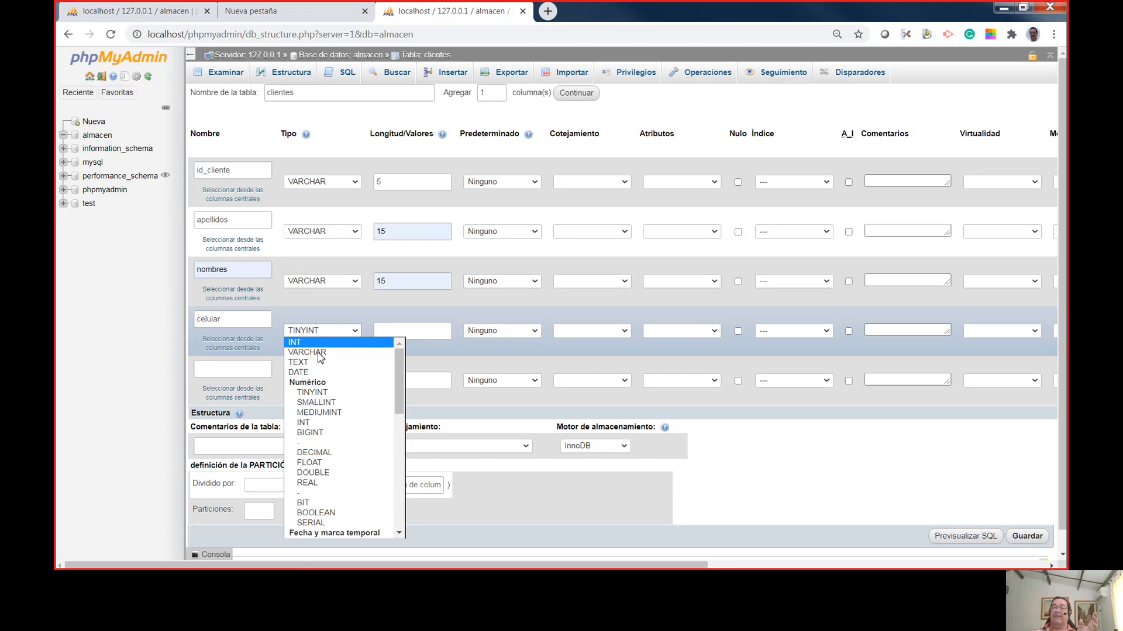
click(321, 353)
click(420, 333)
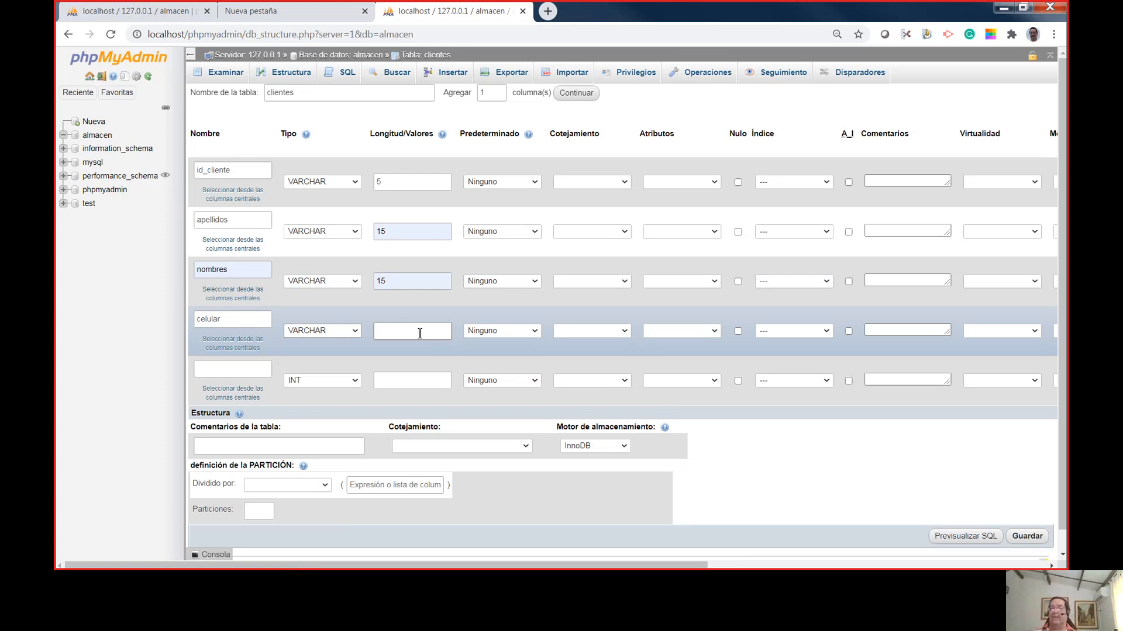
click(420, 332)
text(10)
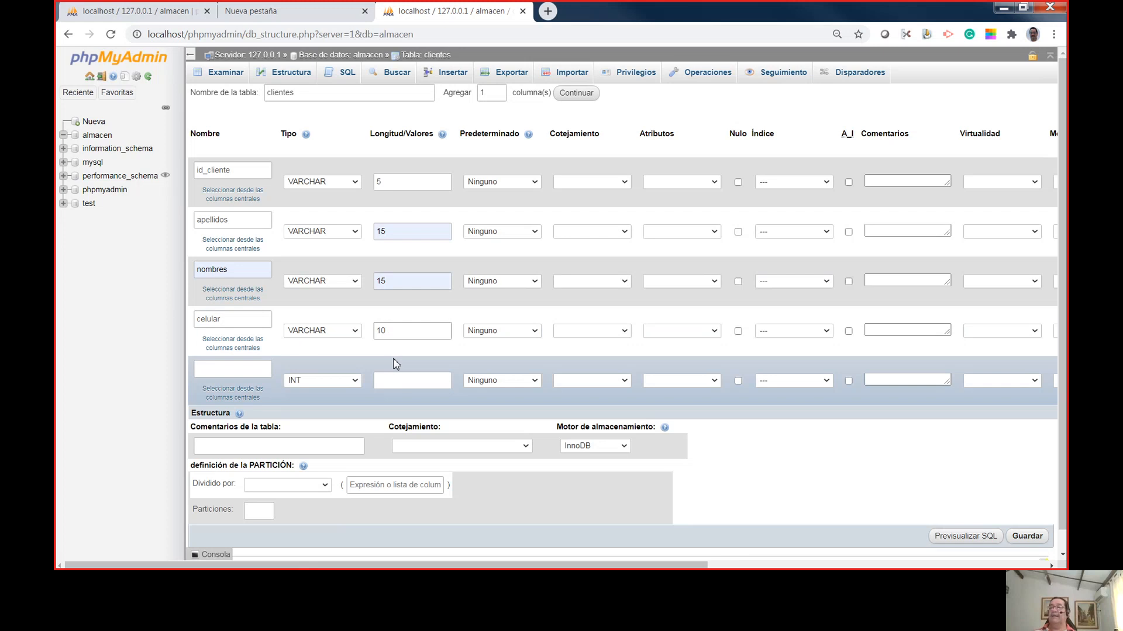
Name the fifth column correo and define it as VARCHAR with length 40.
click(232, 371)
click(232, 371)
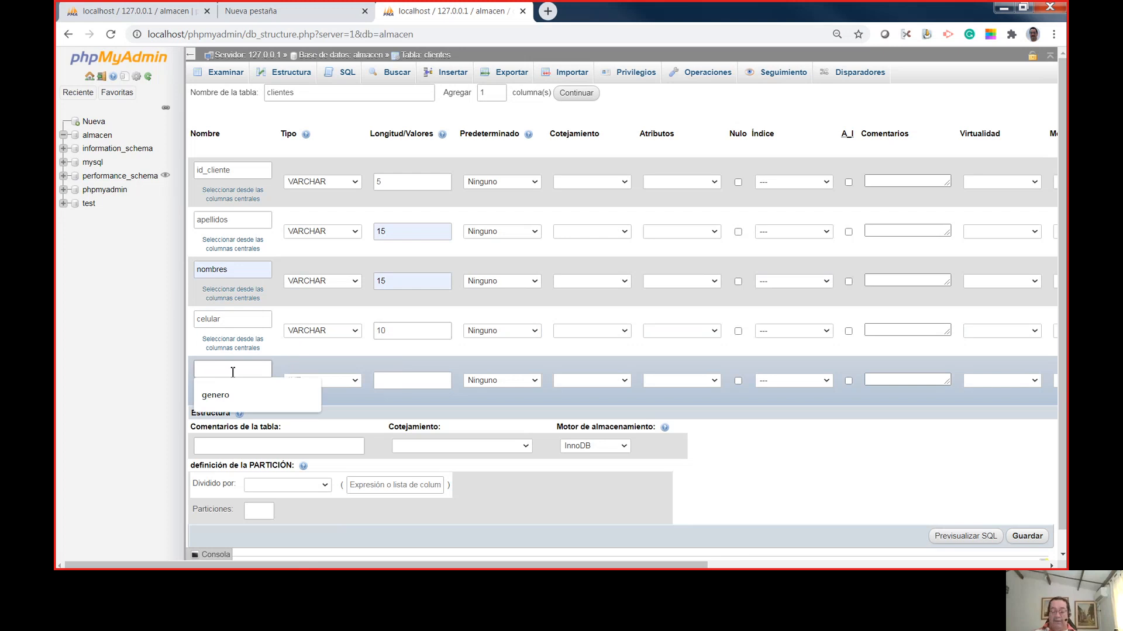
text(correo)
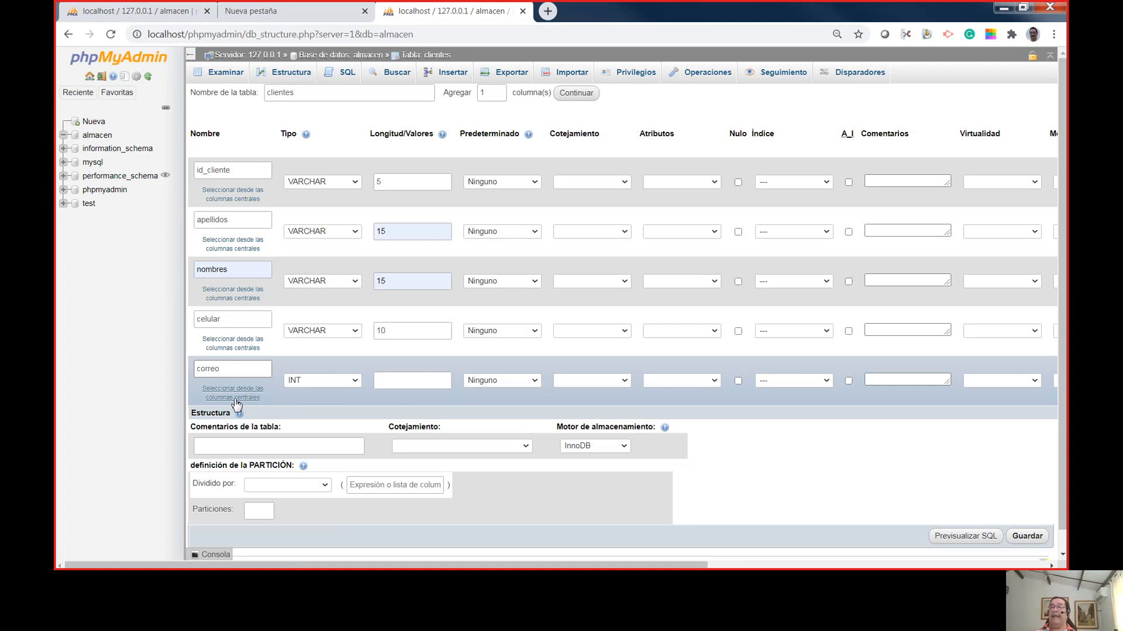
click(325, 380)
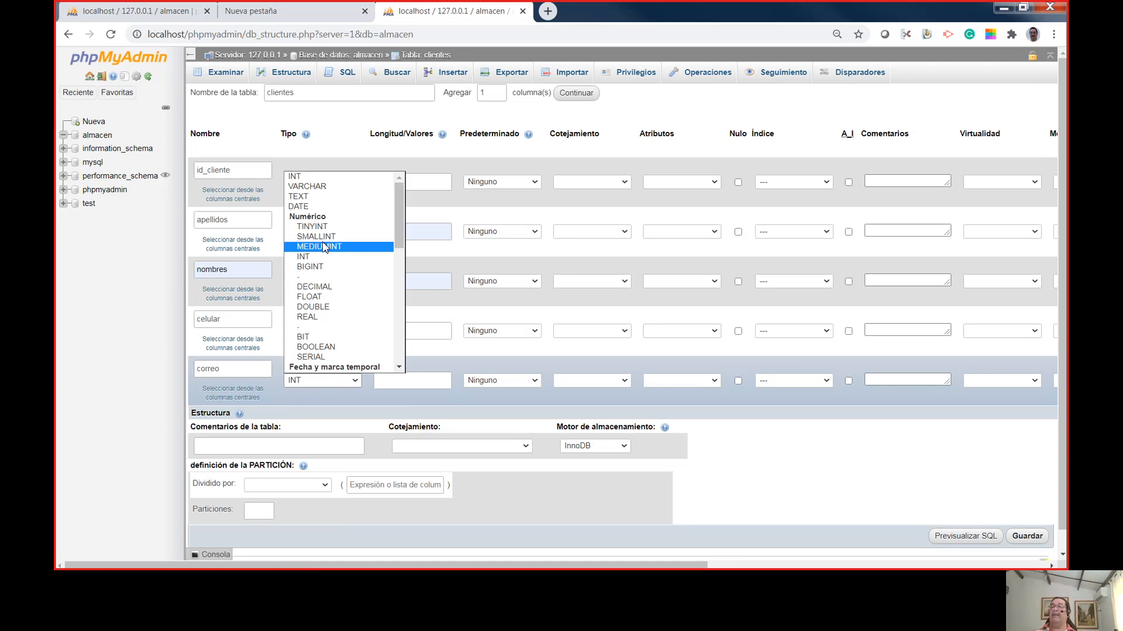
click(308, 186)
click(414, 382)
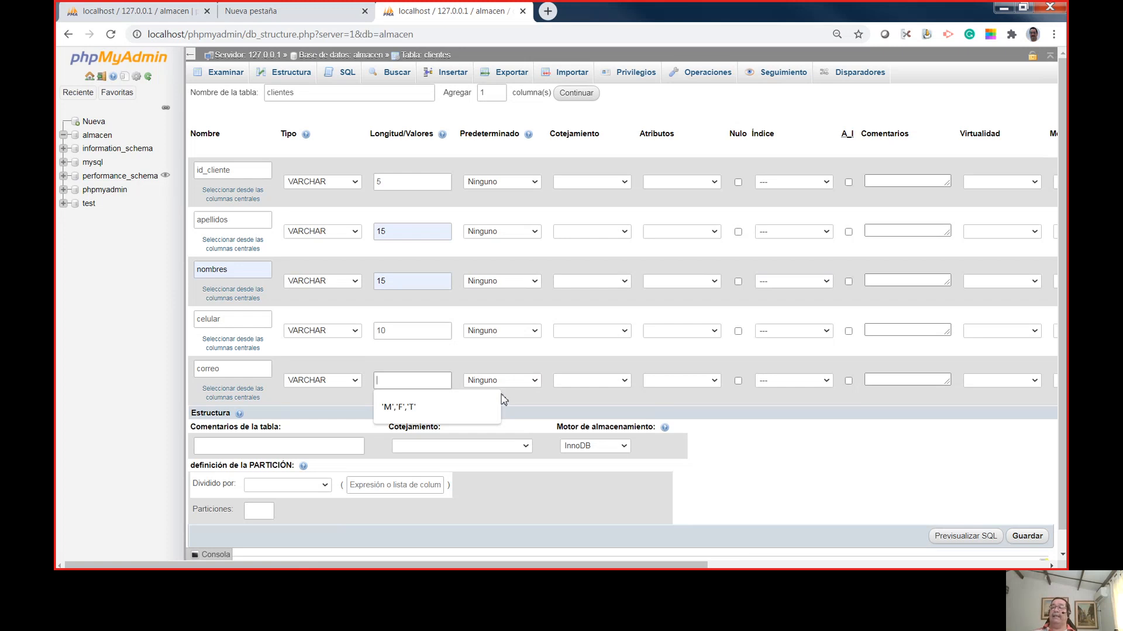
text(40)
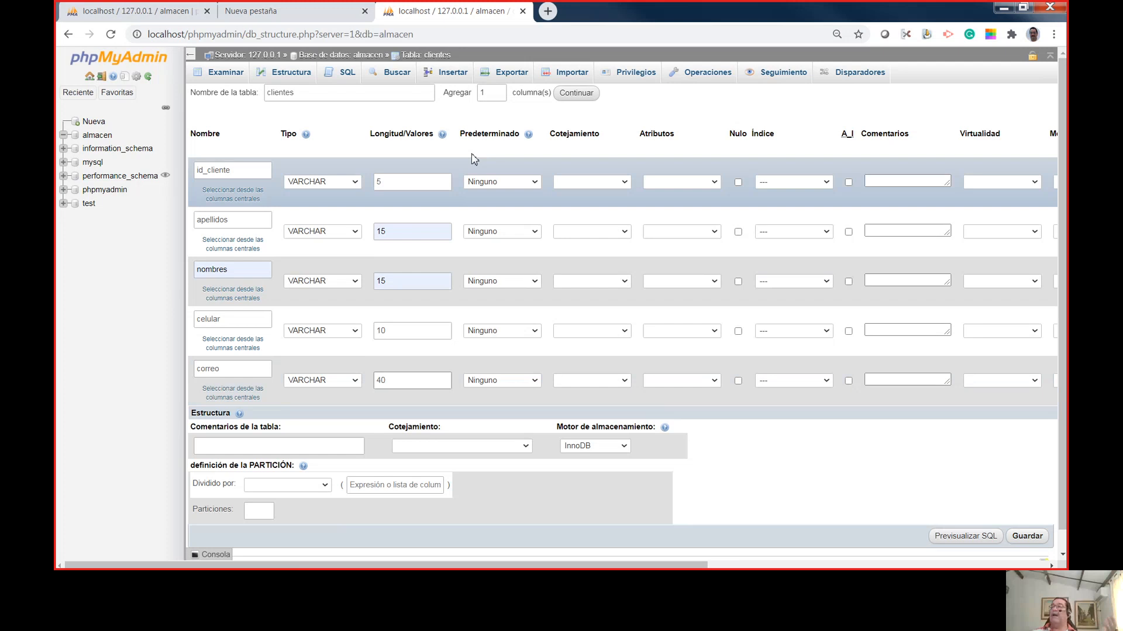
Add one more column to the clientes table, name it genero and set its data type to ENUM.
click(581, 101)
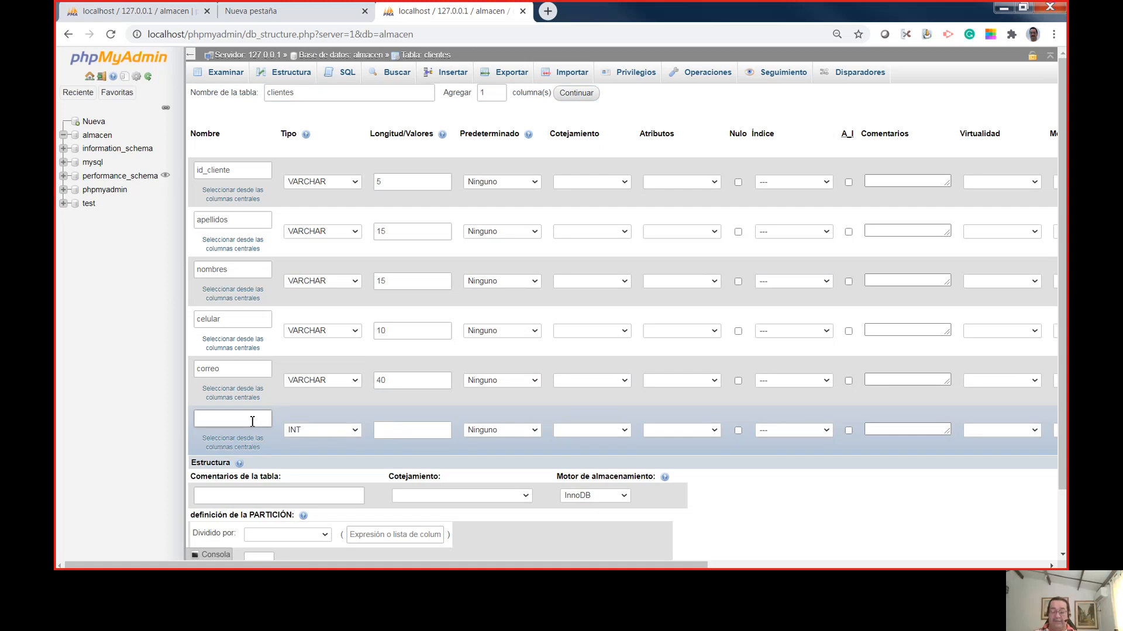
text(genero)
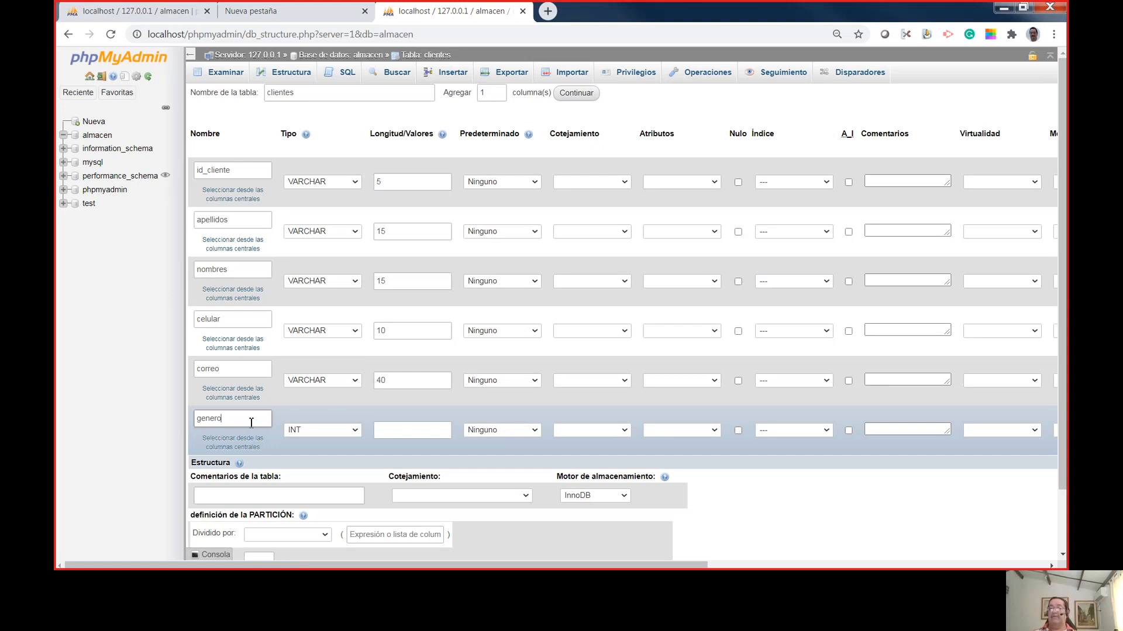
click(320, 432)
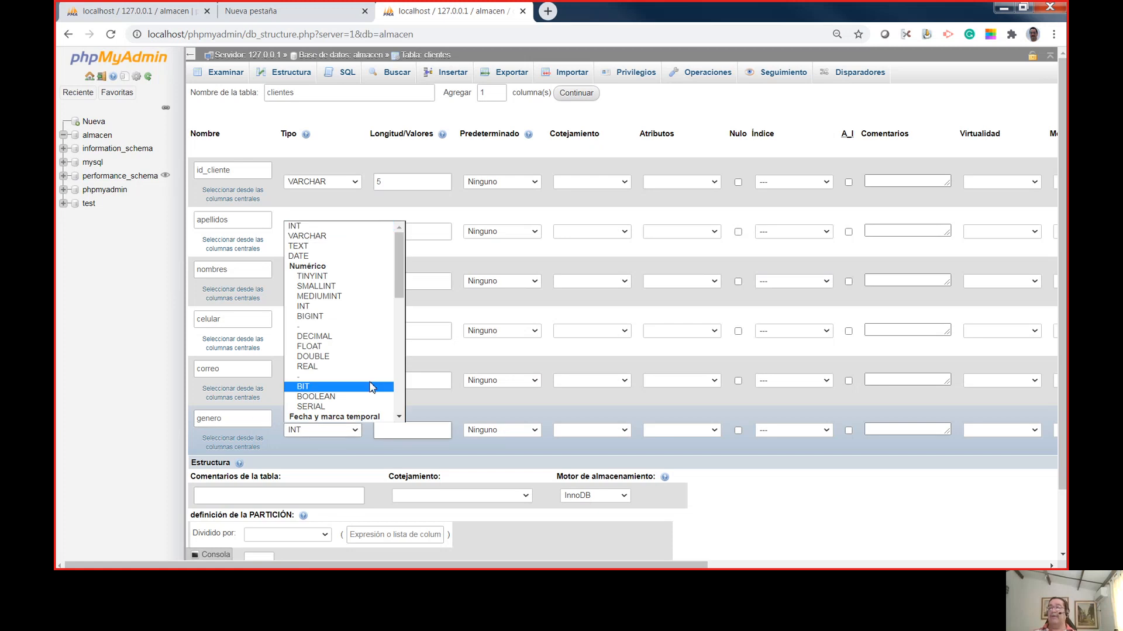
drag(399, 293, 393, 395)
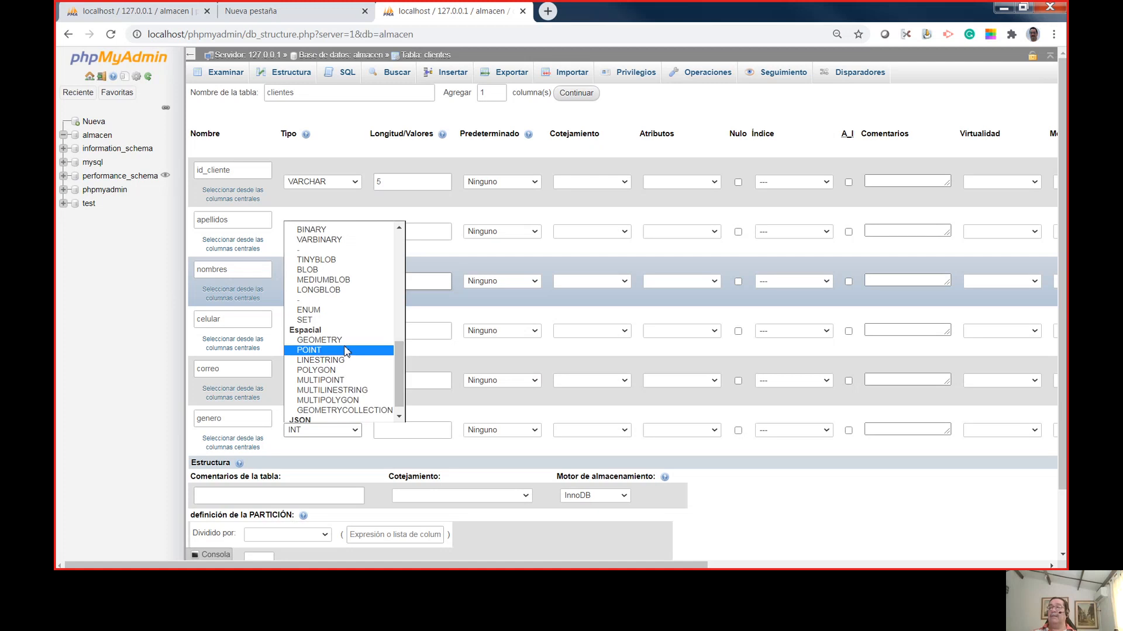
click(337, 310)
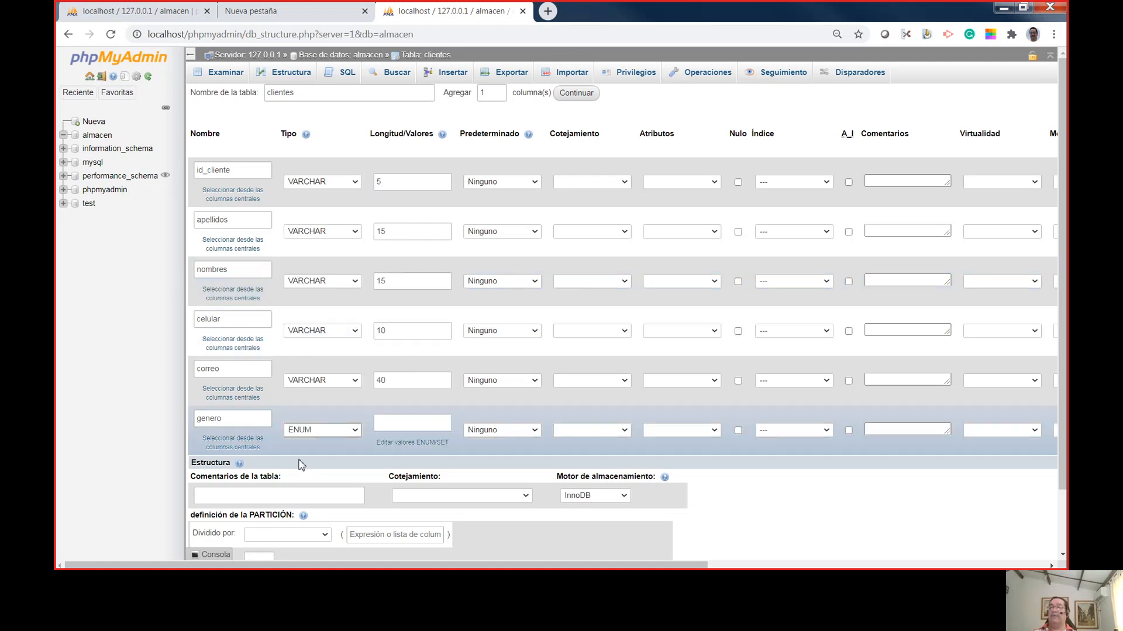
Enter M and F as separate allowed values for the genero column in the ENUM/SET editor.
click(392, 427)
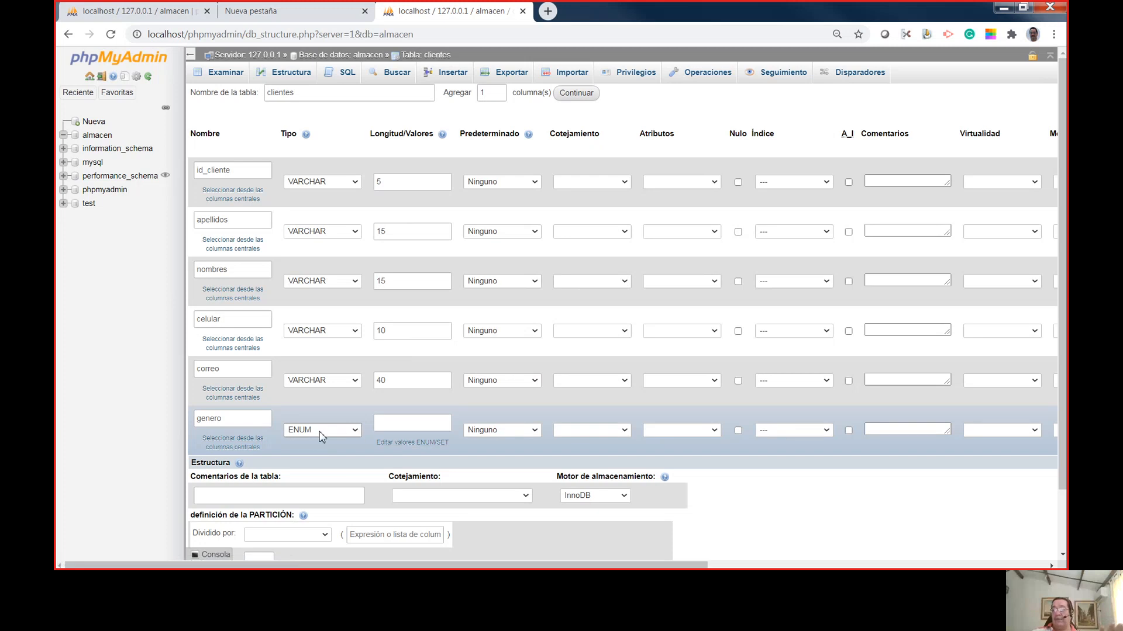
click(420, 426)
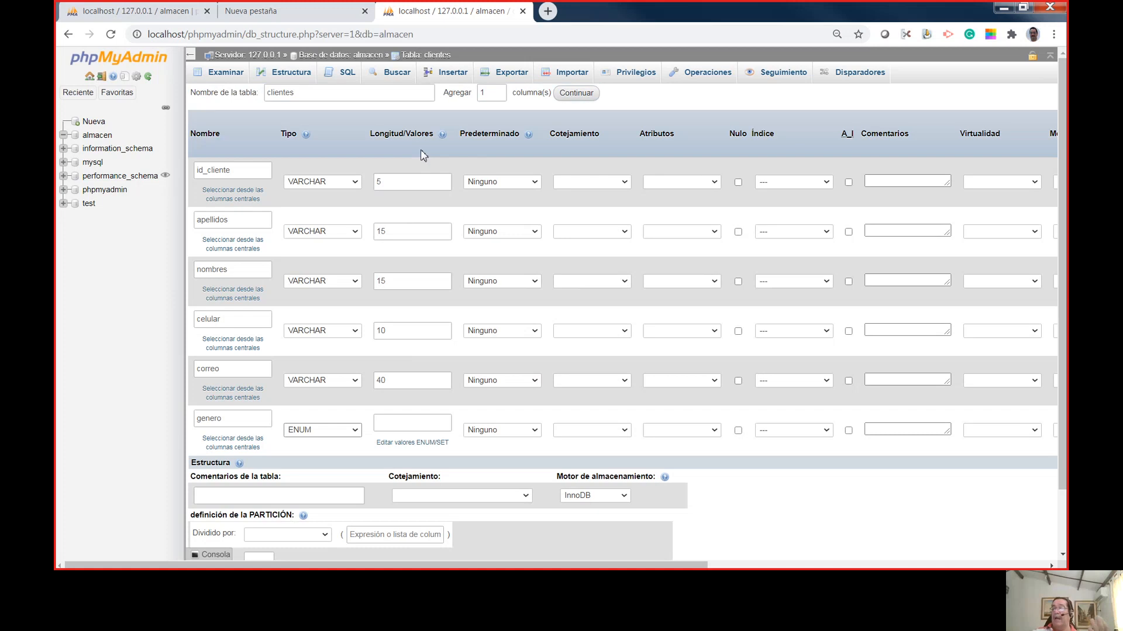
scroll(417, 443, up, 1)
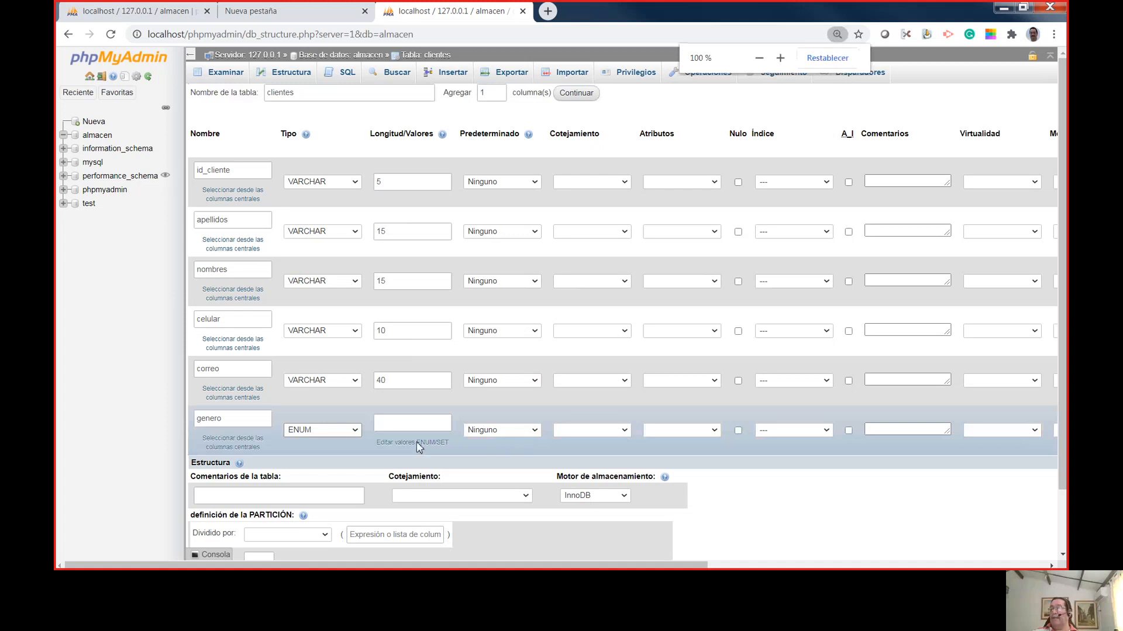
scroll(417, 446, up, 3)
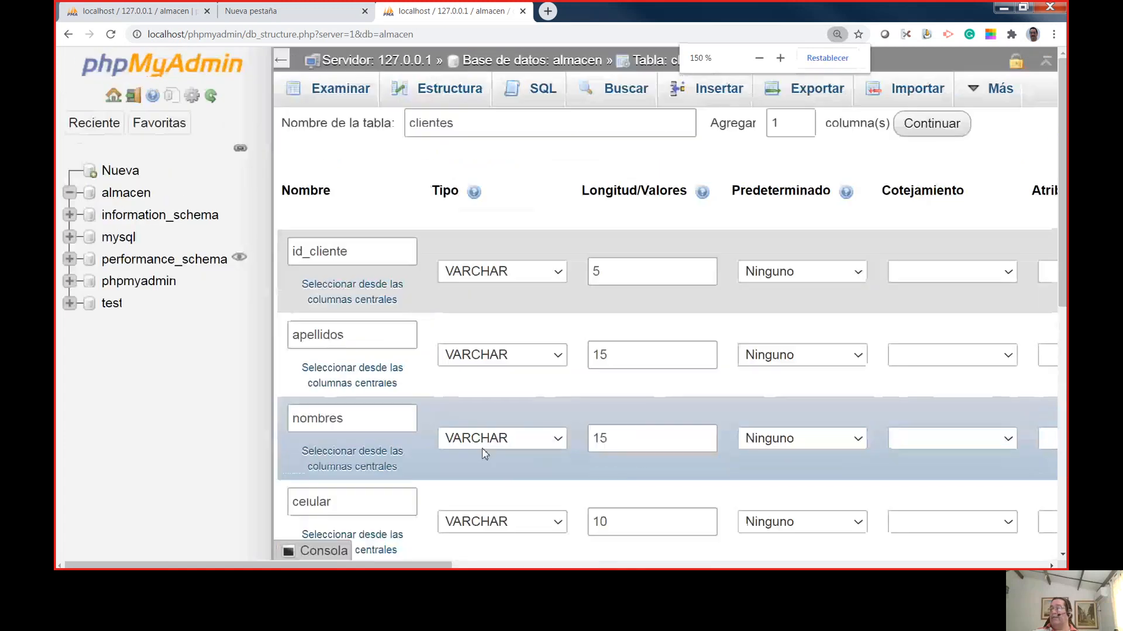
scroll(484, 453, down, 3)
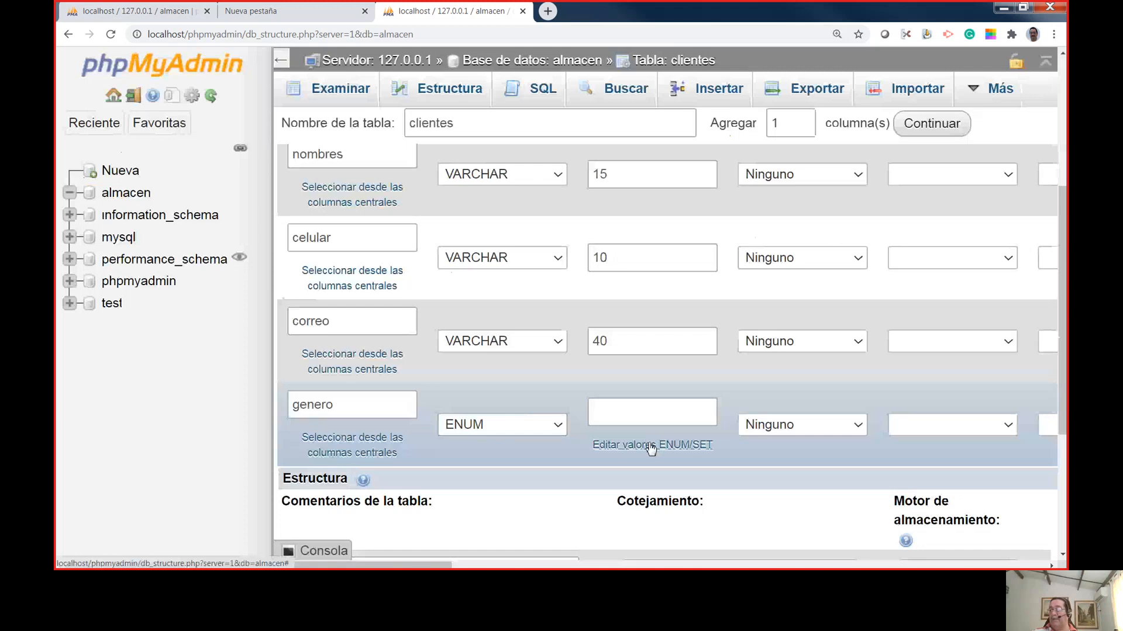
click(650, 447)
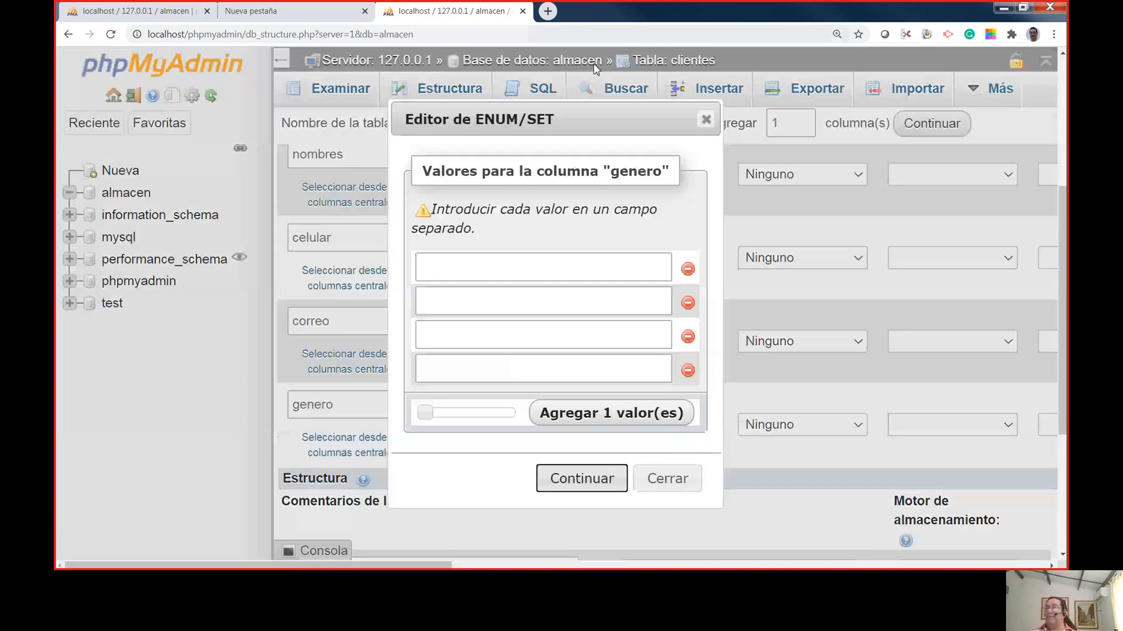
scroll(609, 152, down, 1)
scroll(608, 149, down, 1)
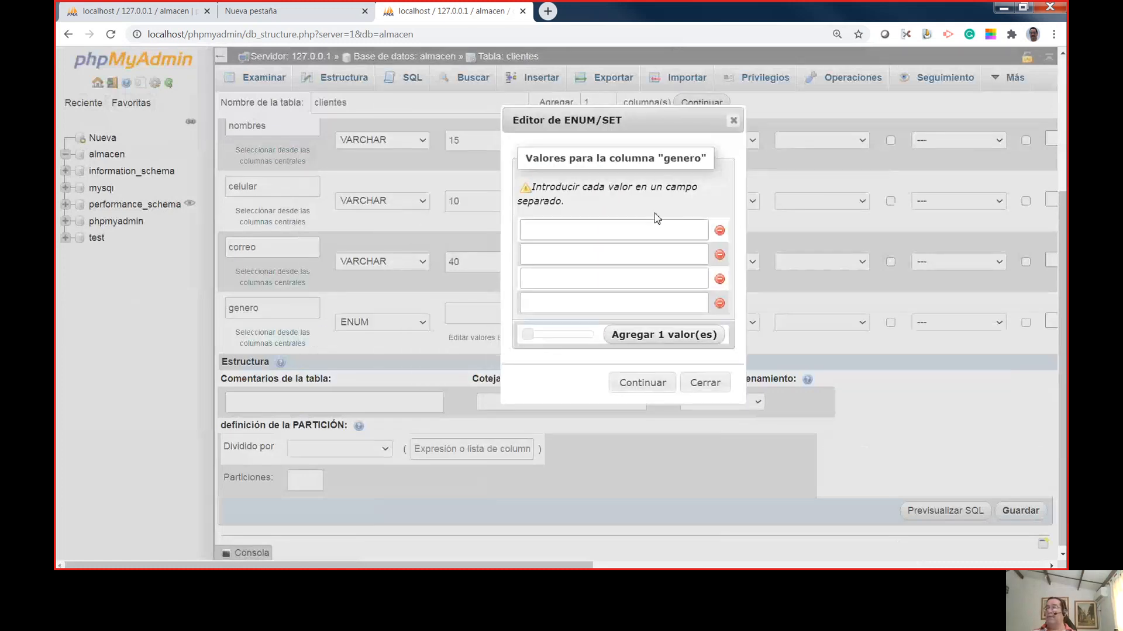
click(604, 228)
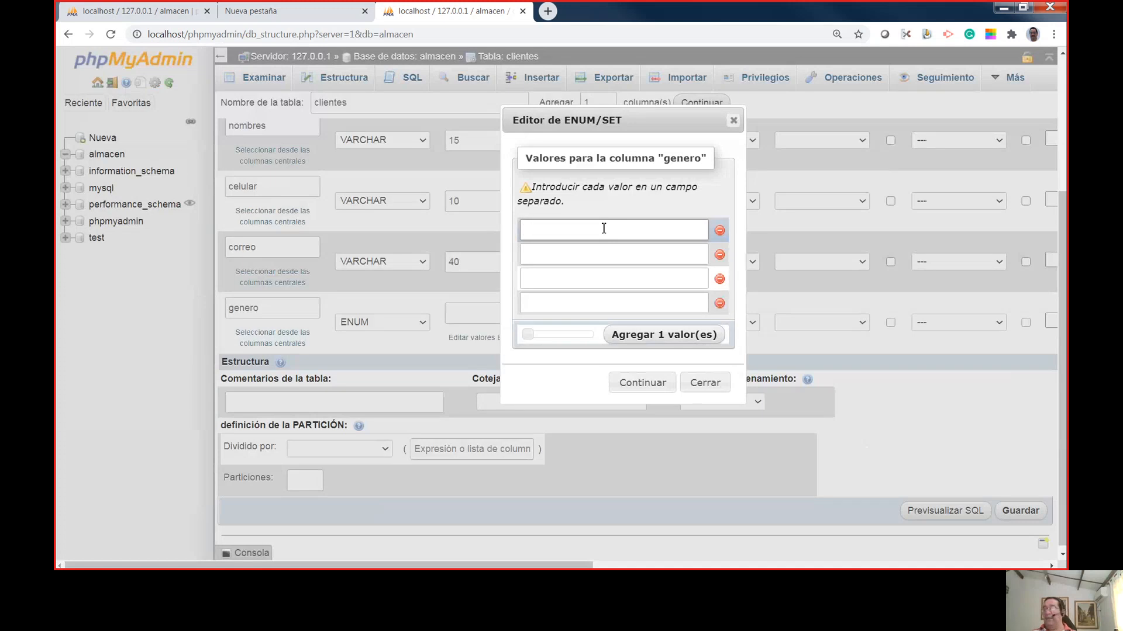
text(M)
click(596, 256)
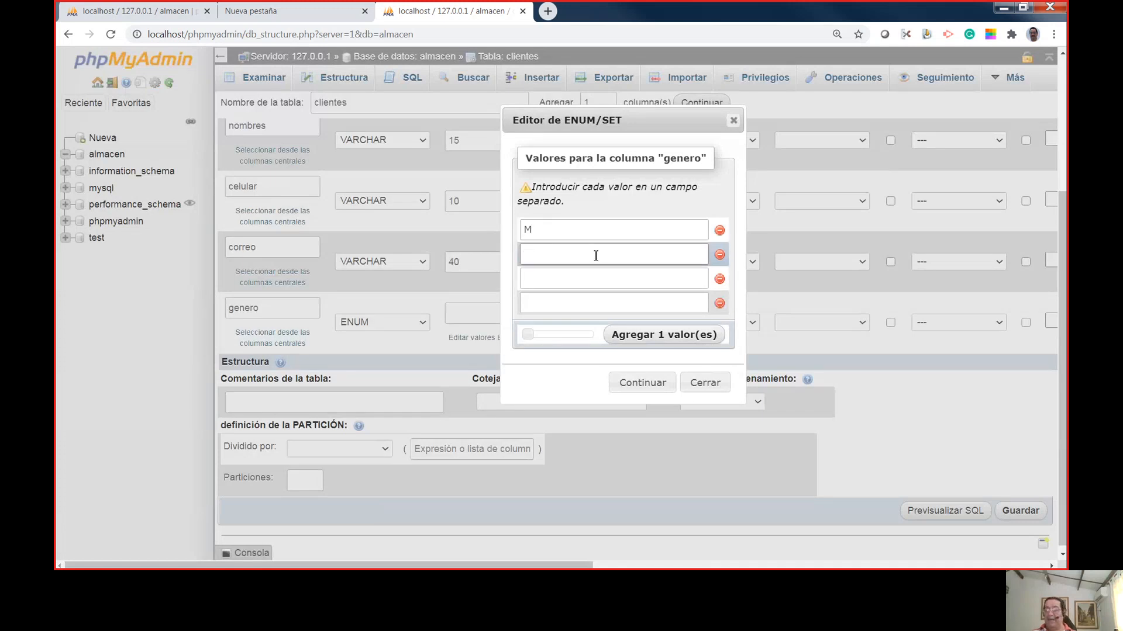
text(F)
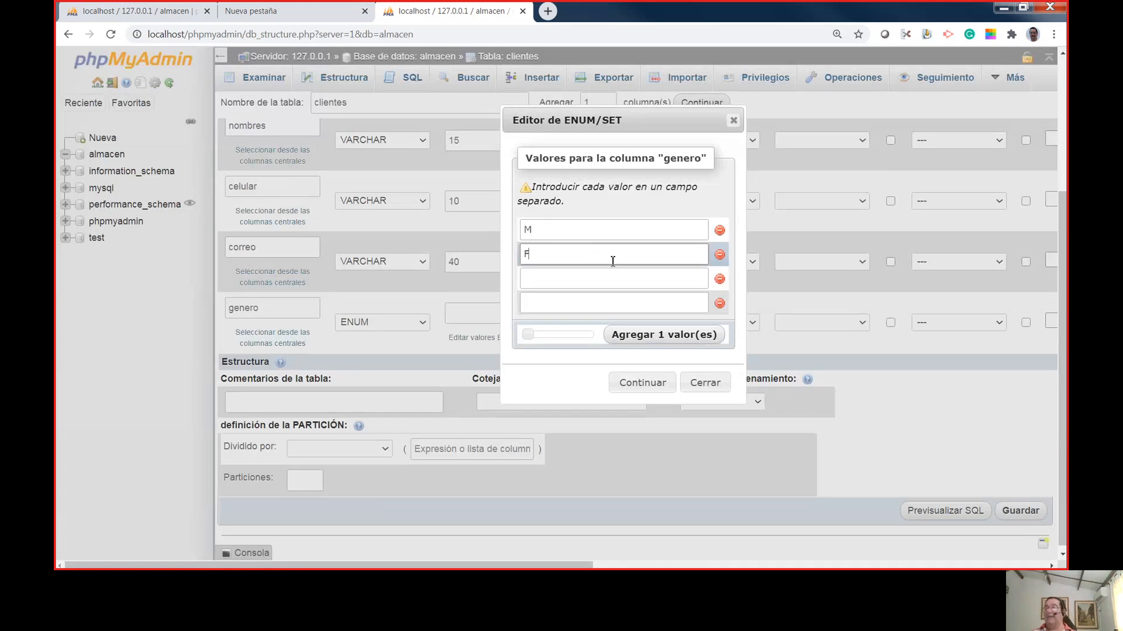
Remove the two unused value fields and apply the ENUM values to the genero column.
click(719, 281)
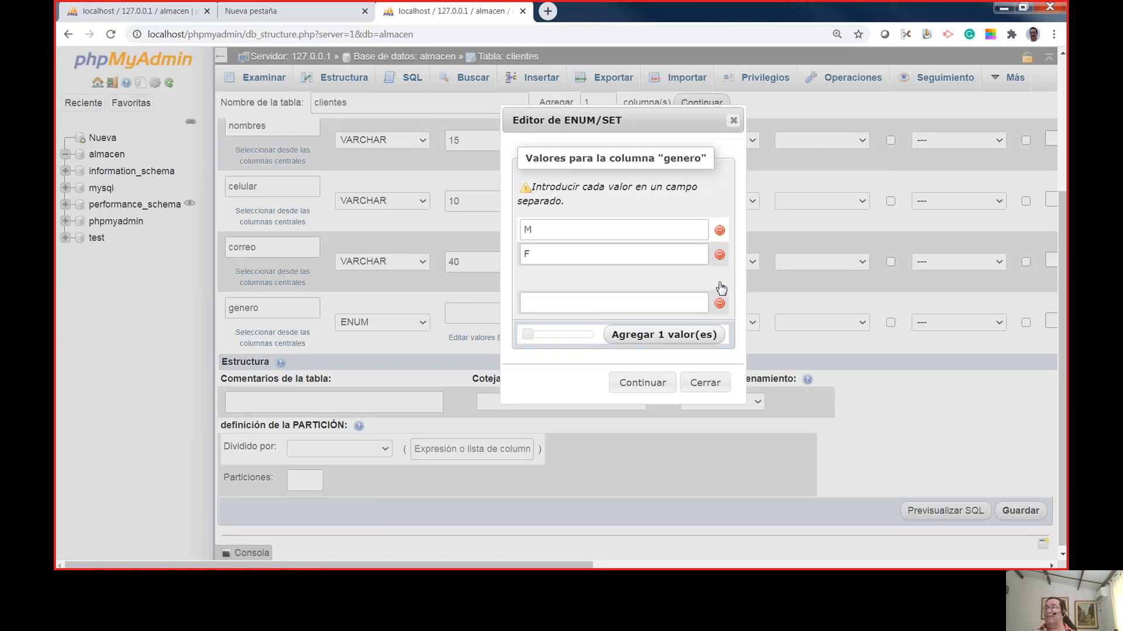
click(719, 281)
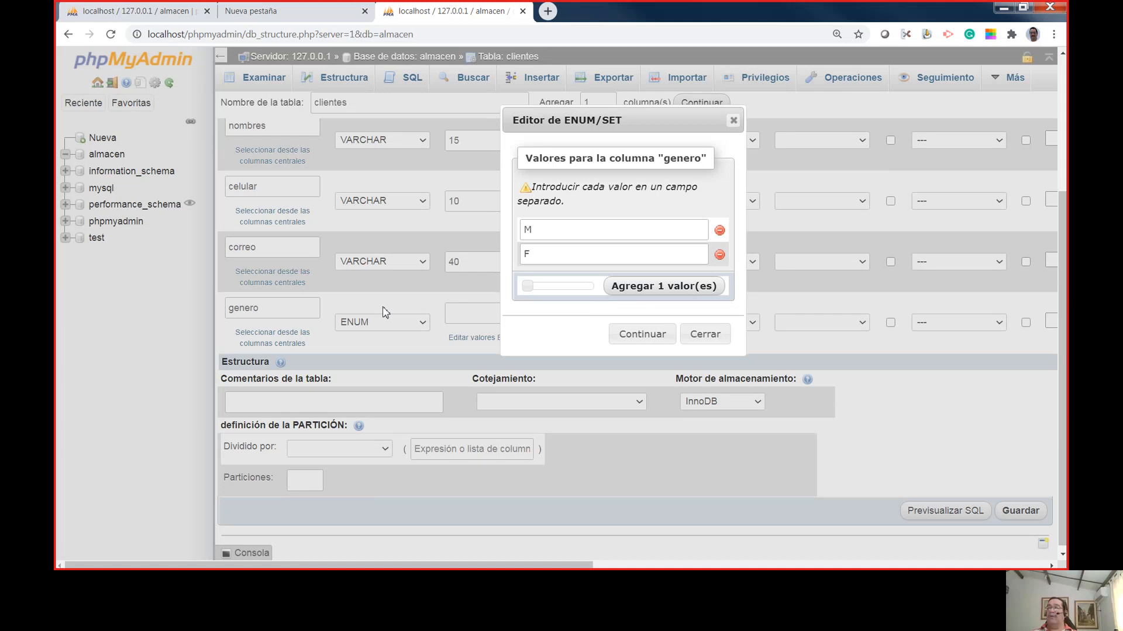
click(634, 339)
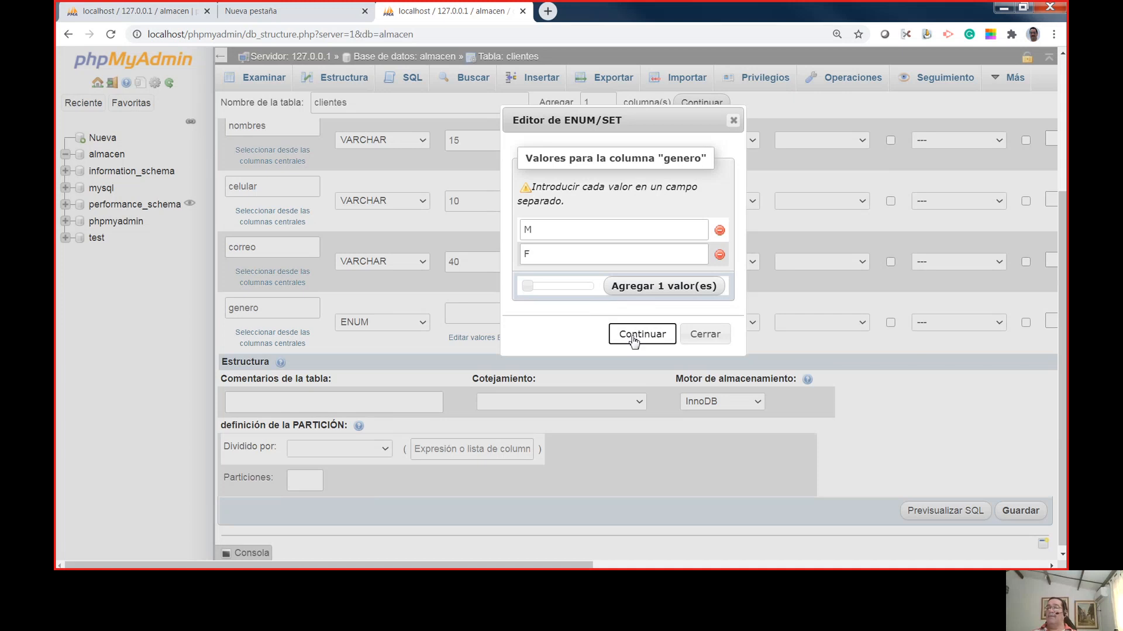
click(633, 339)
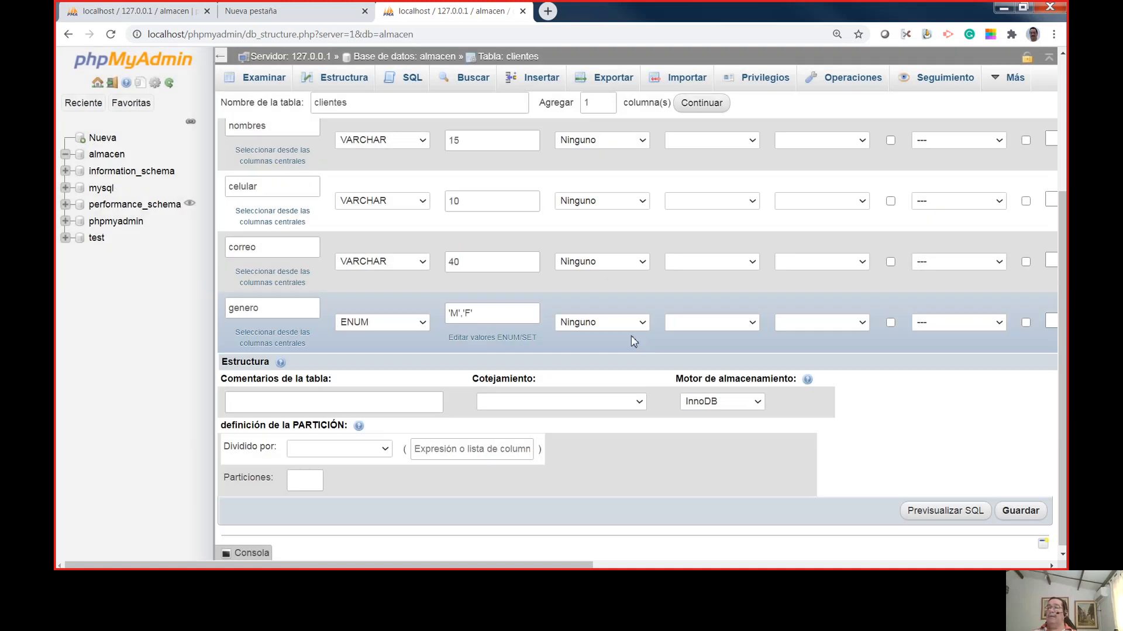
Review the column definitions and save the clientes table.
scroll(428, 364, down, 1)
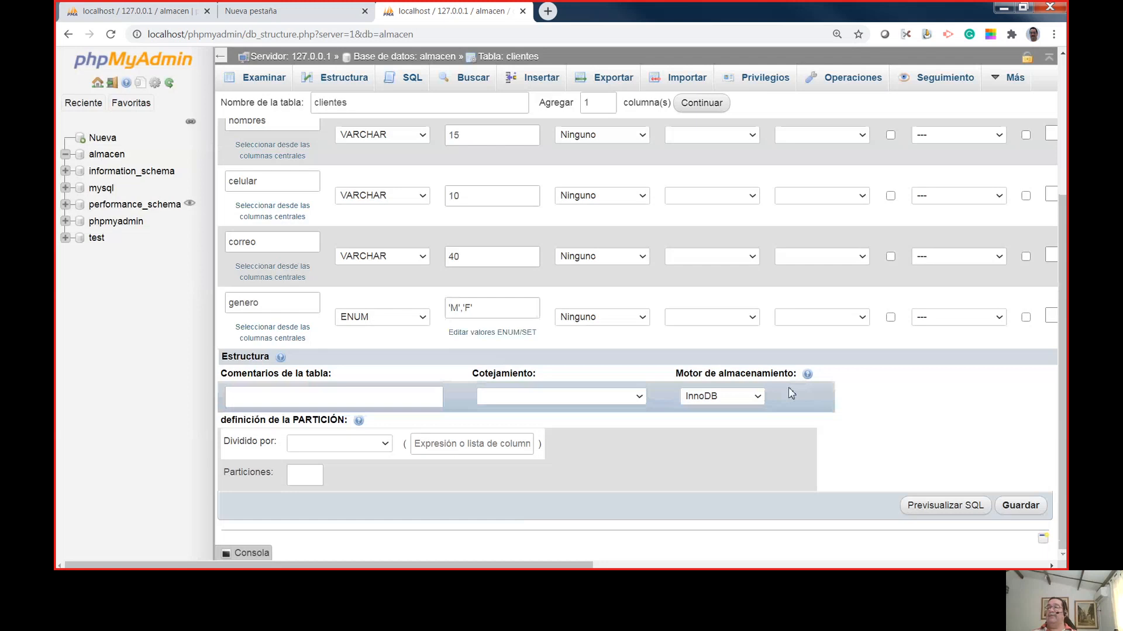
scroll(788, 387, up, 3)
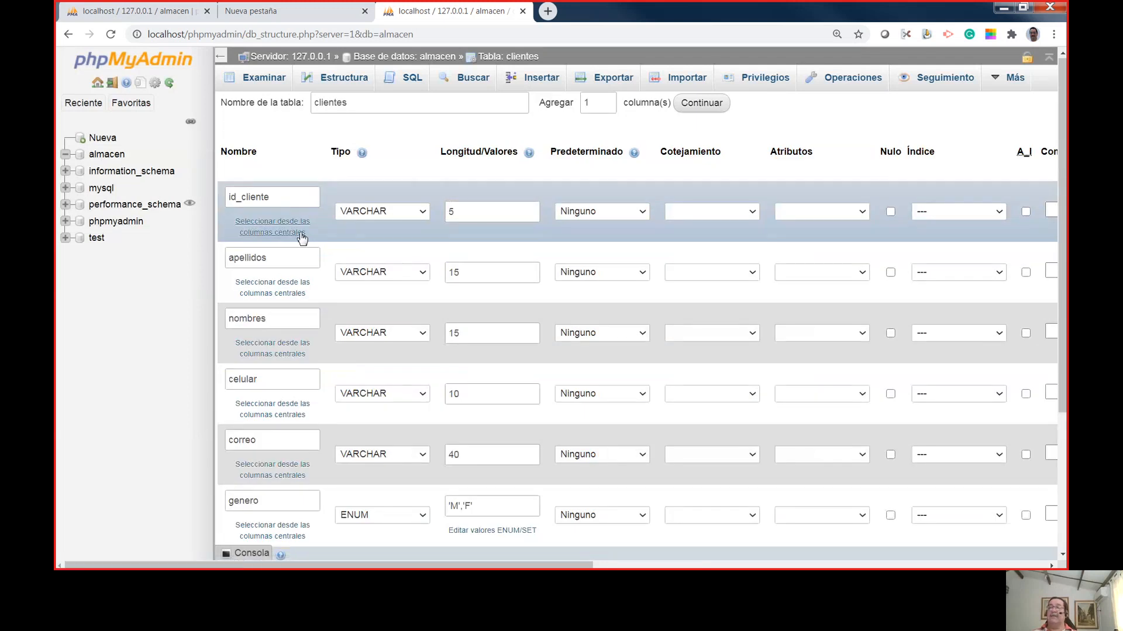
scroll(321, 280, down, 3)
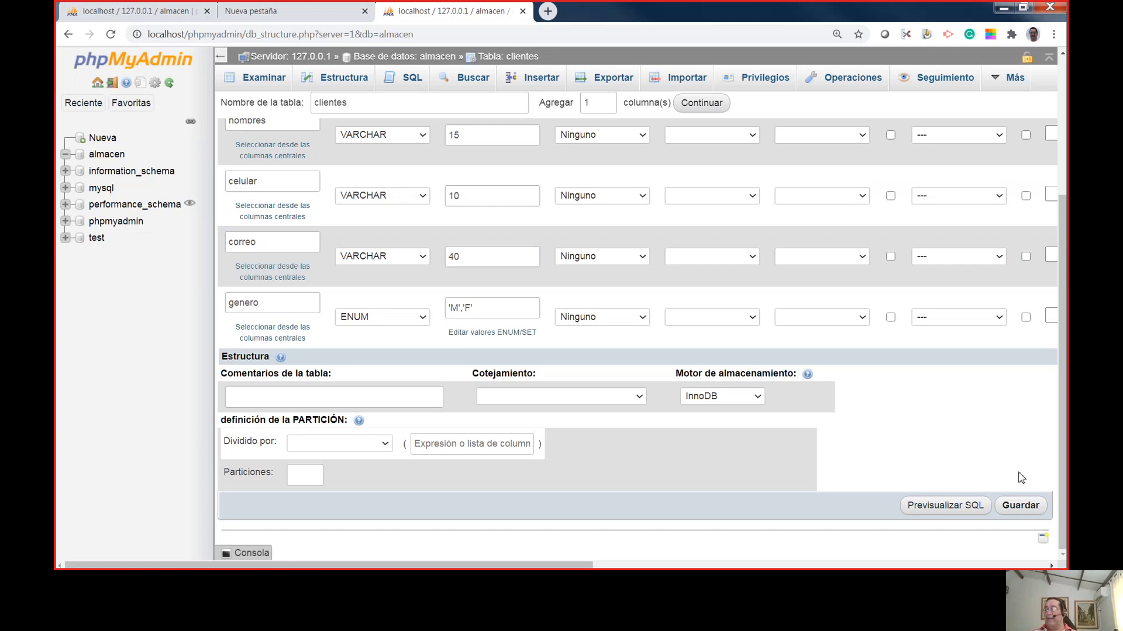
click(1021, 507)
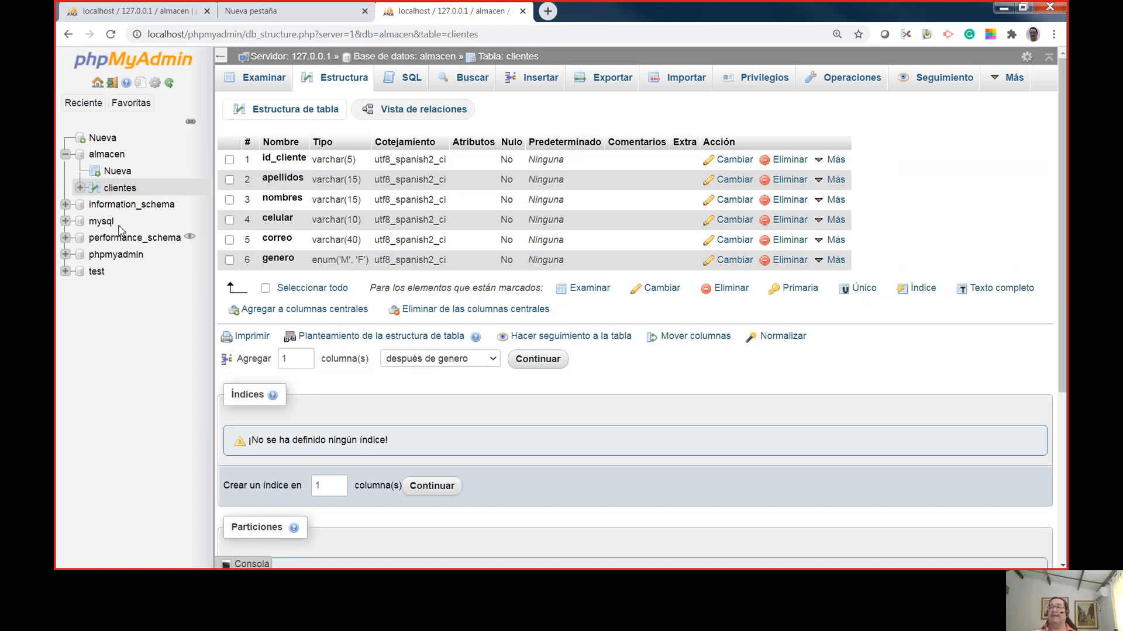
Start creating a new table in the almacen database.
click(124, 177)
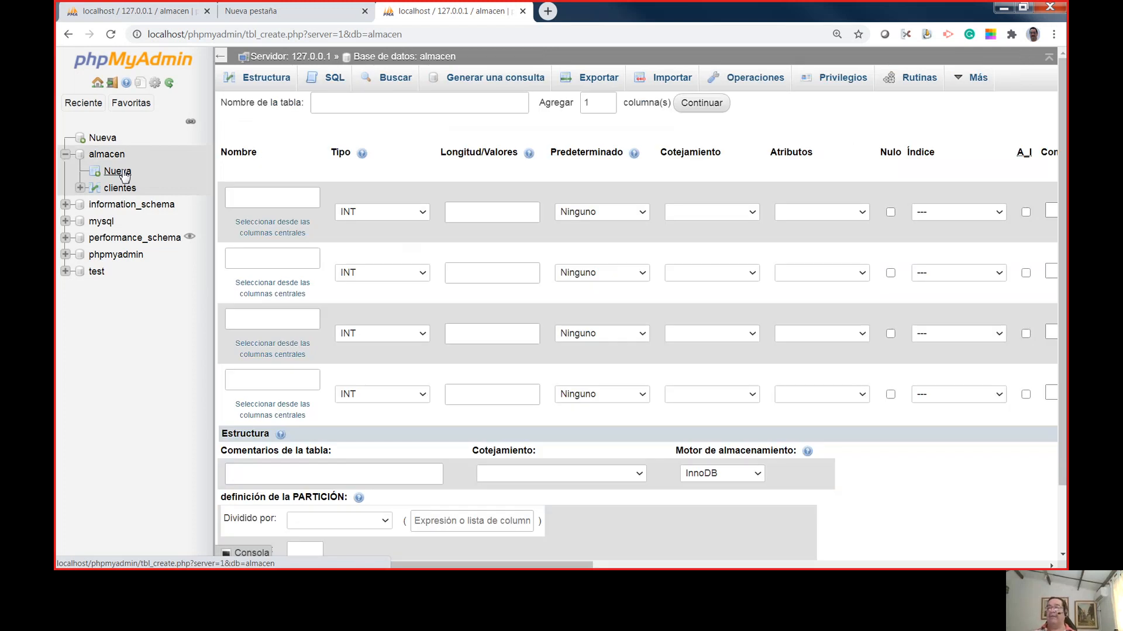
click(414, 106)
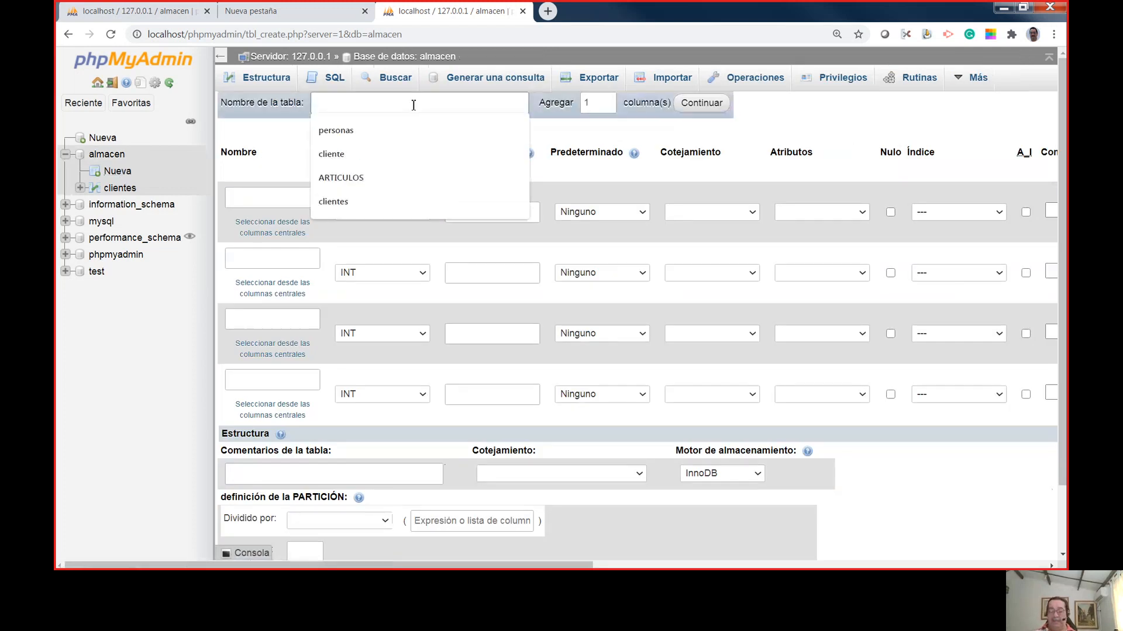
text(PRODUCTO)
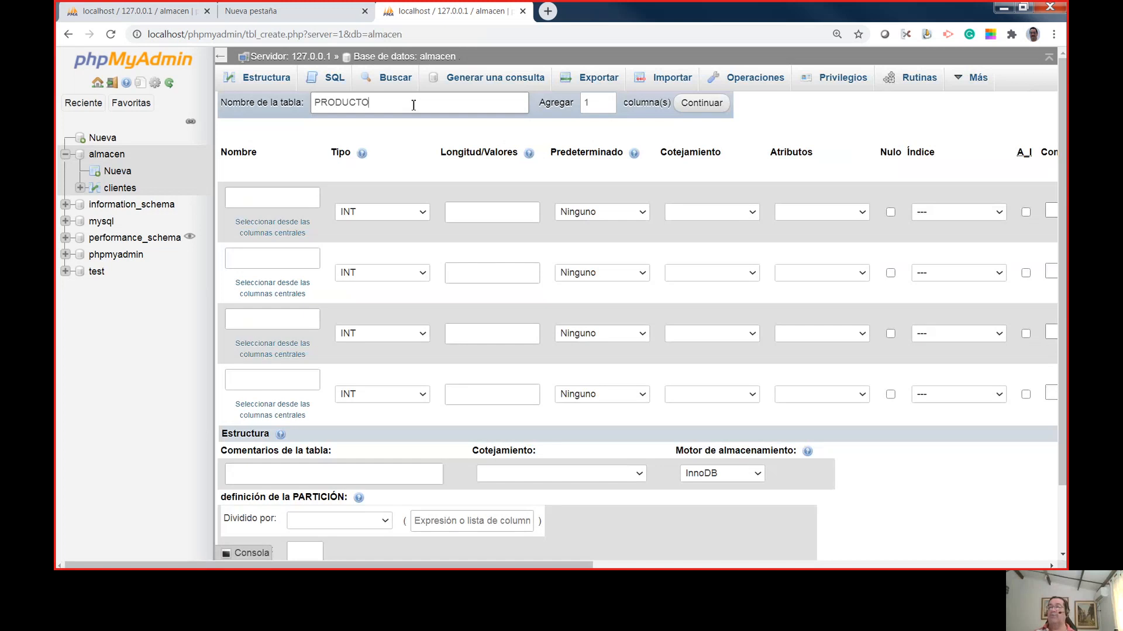
key(BackSpace)
key(BackSpace)
key(BackSpace)
key(BackSpace)
key(BackSpace)
key(BackSpace)
key(BackSpace)
key(BackSpace)
text(P)
key(BackSpace)
Name the new table productos and add 1 more column to its definition.
text(p)
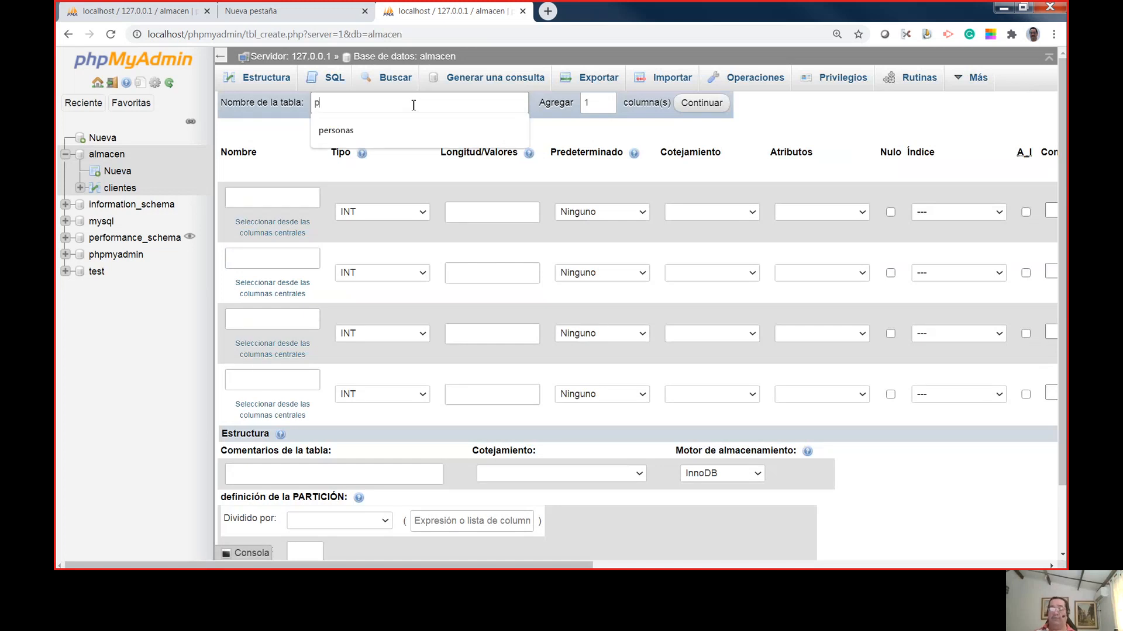
text(roductos)
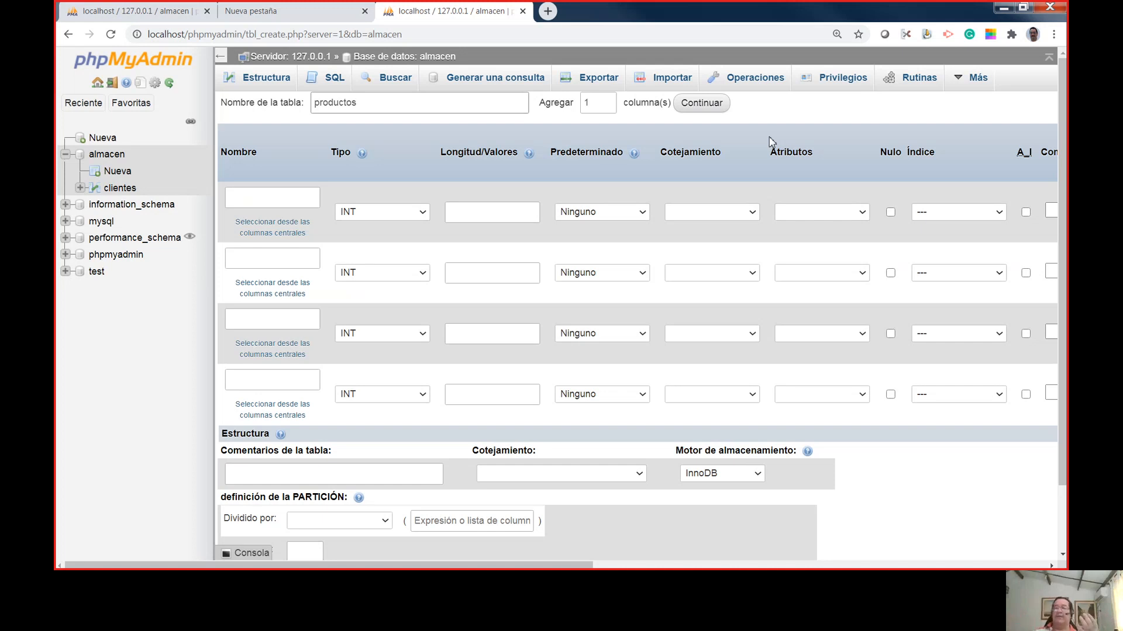
click(597, 107)
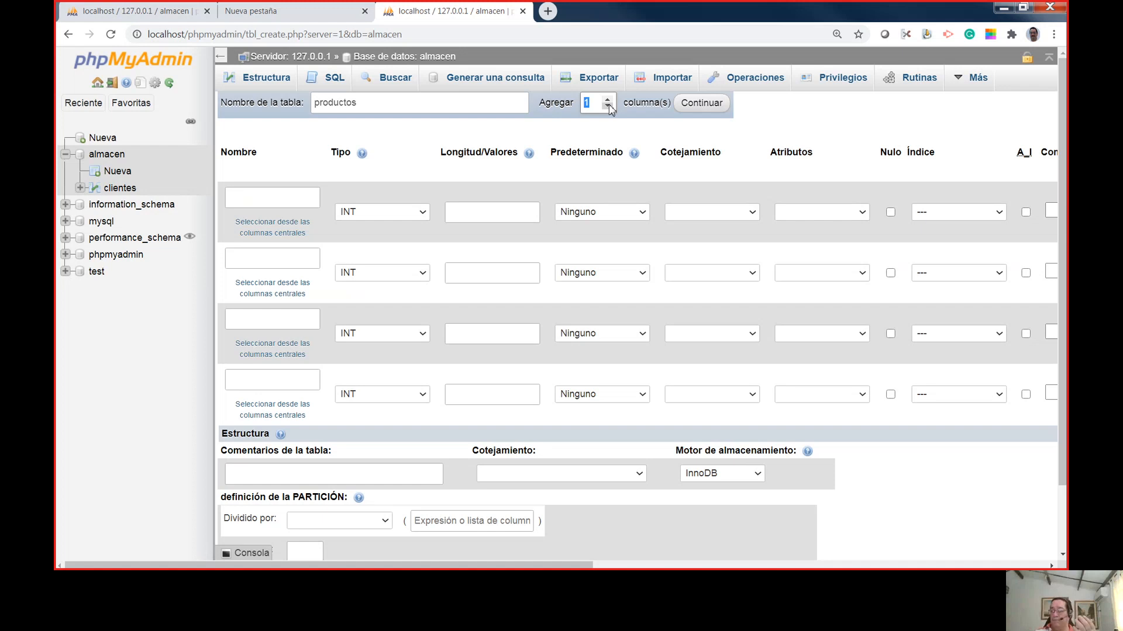
text(5)
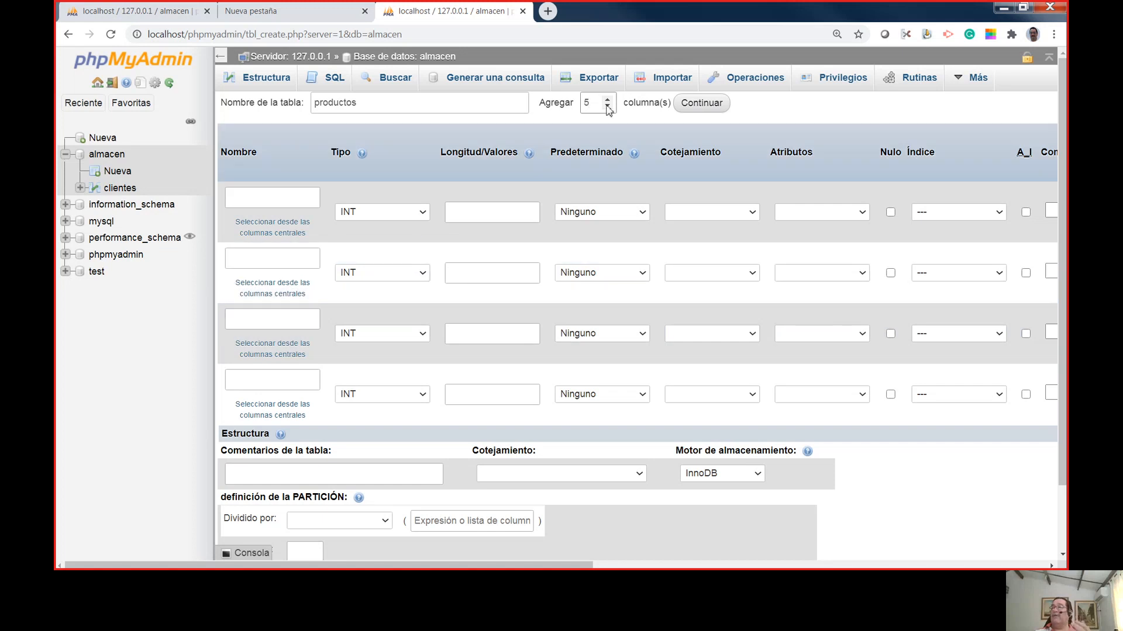
double_click(583, 103)
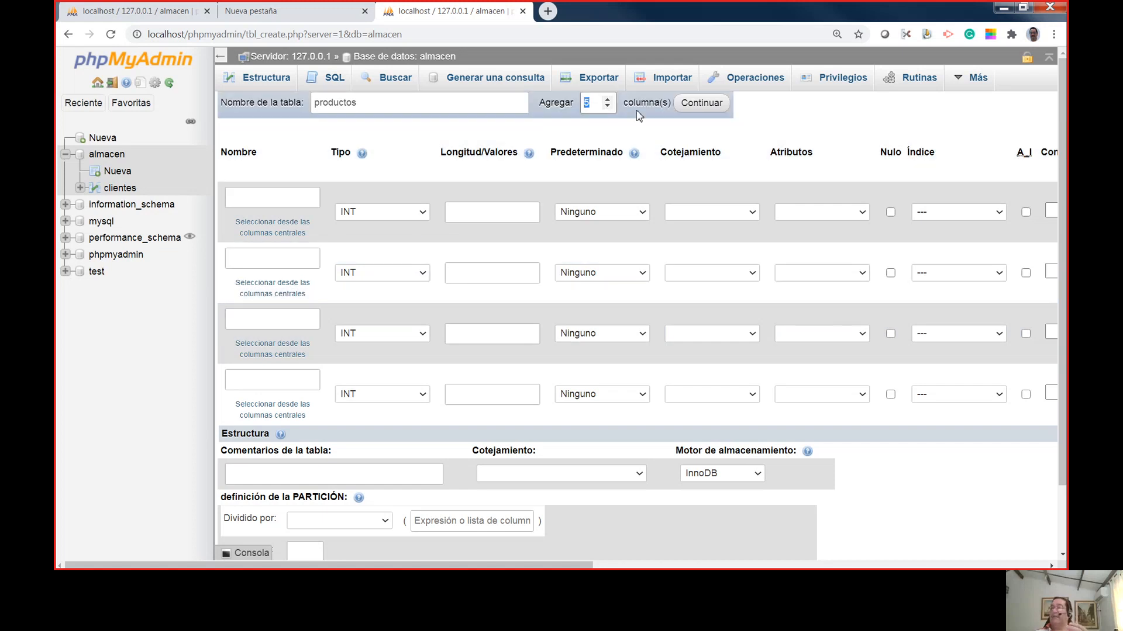
text(1)
click(723, 104)
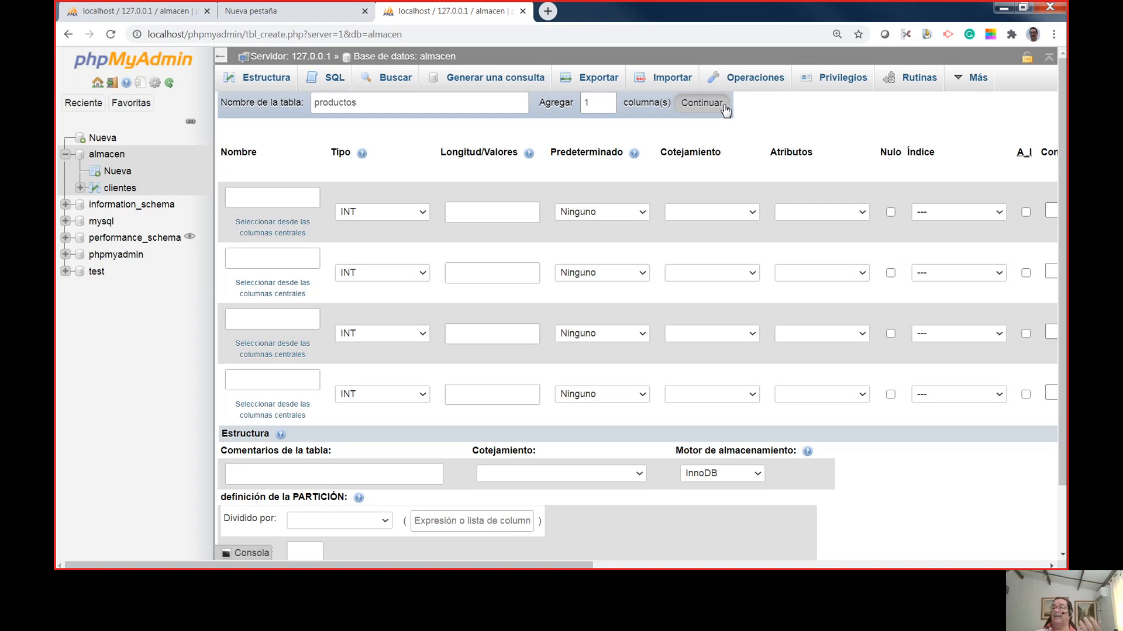
Define the first column as id_producto with type VARCHAR and length 5.
click(281, 195)
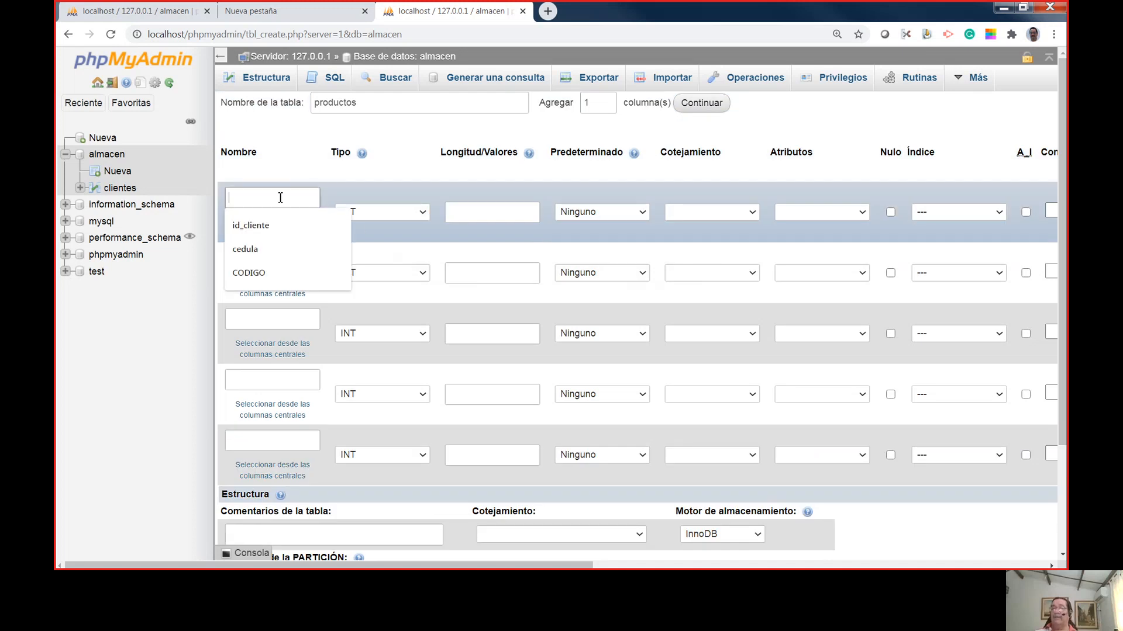
text(id_producto)
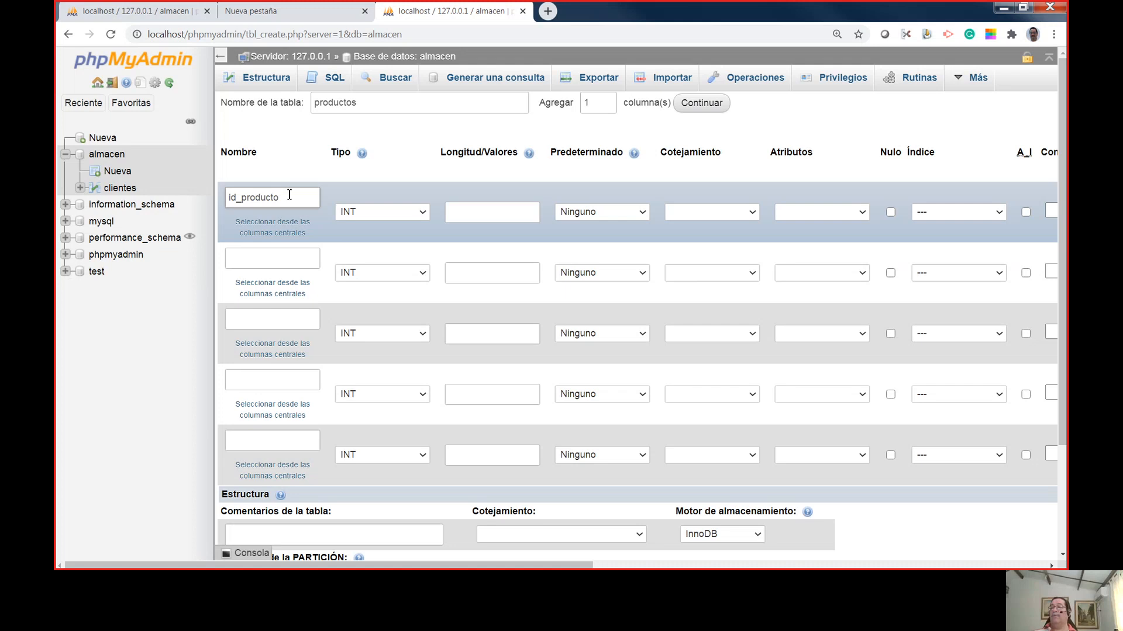
click(427, 217)
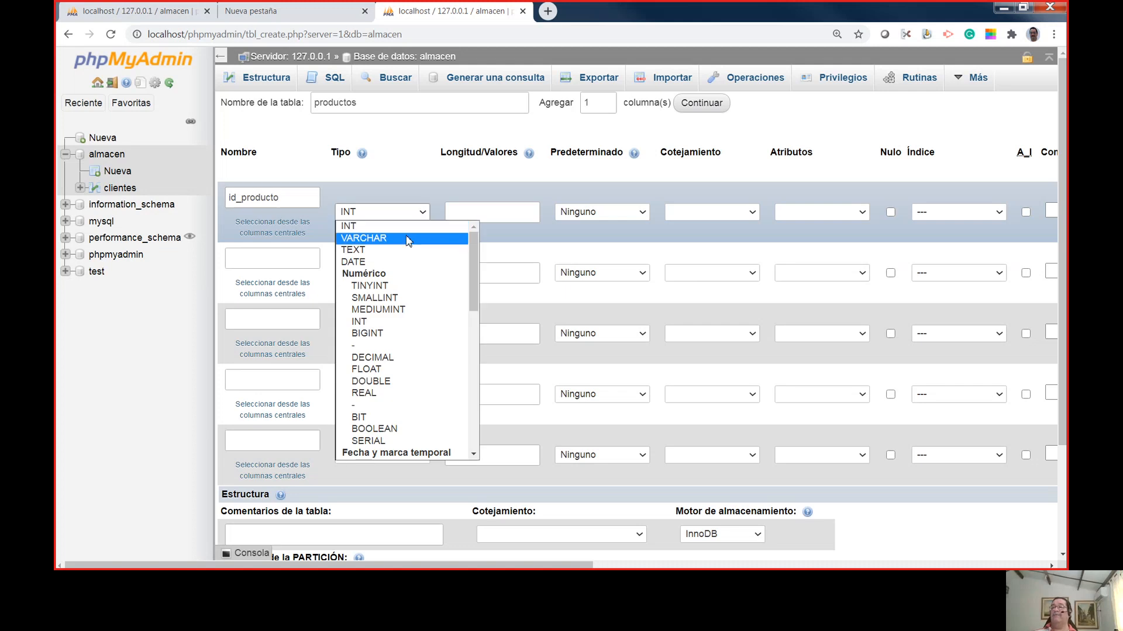
click(386, 238)
click(479, 212)
click(471, 235)
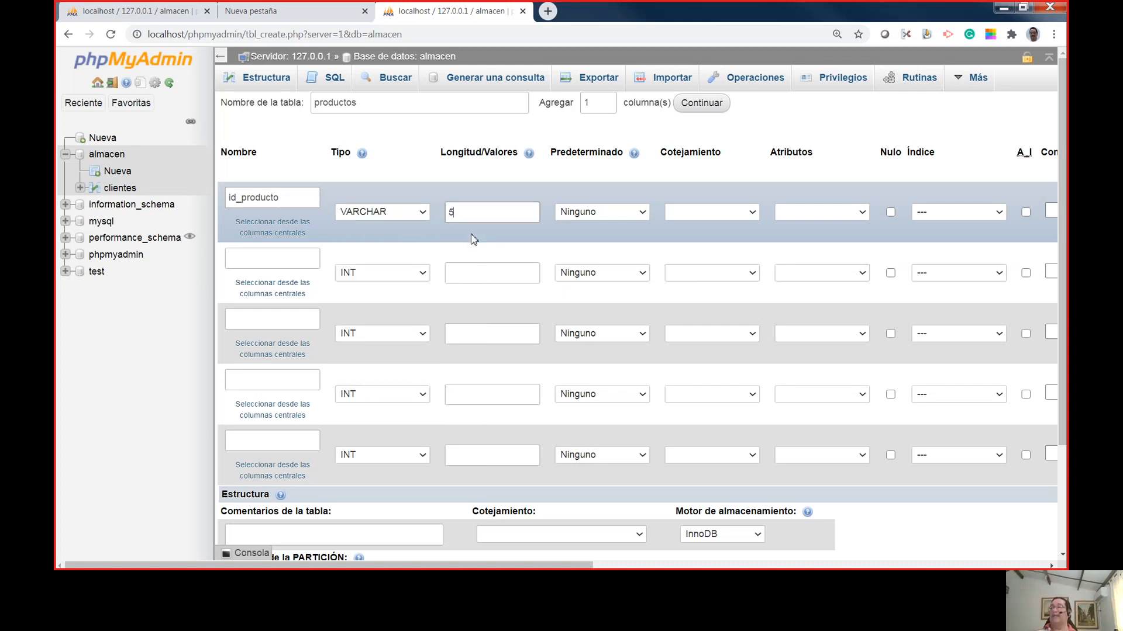
Define the second column as nombre_producto with type VARCHAR and length 50.
click(297, 255)
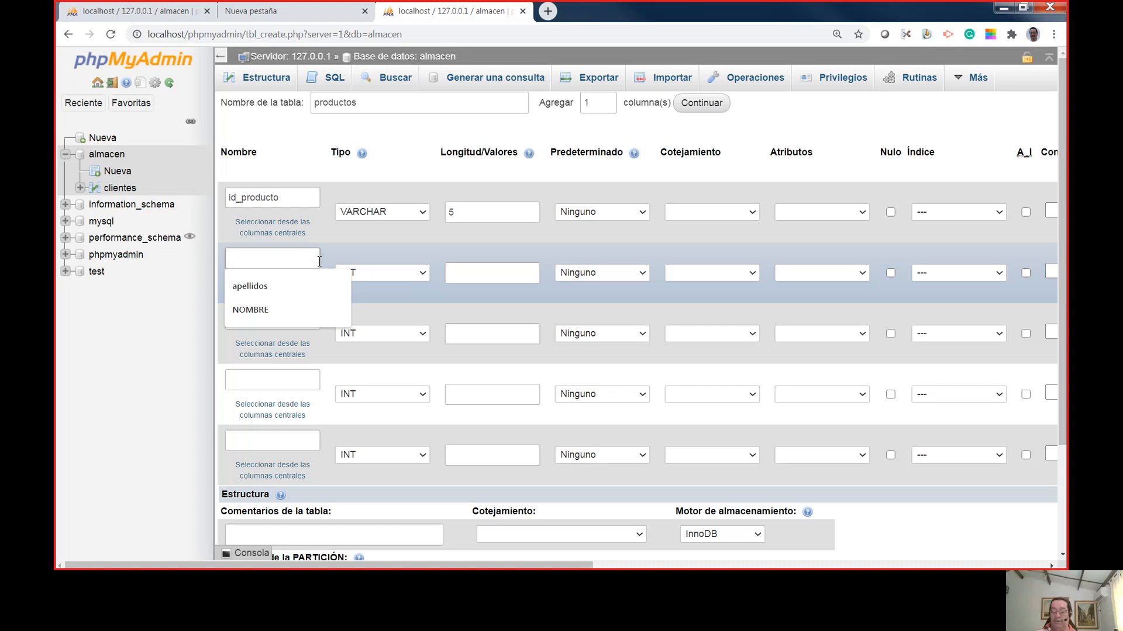
text(nombre_pro)
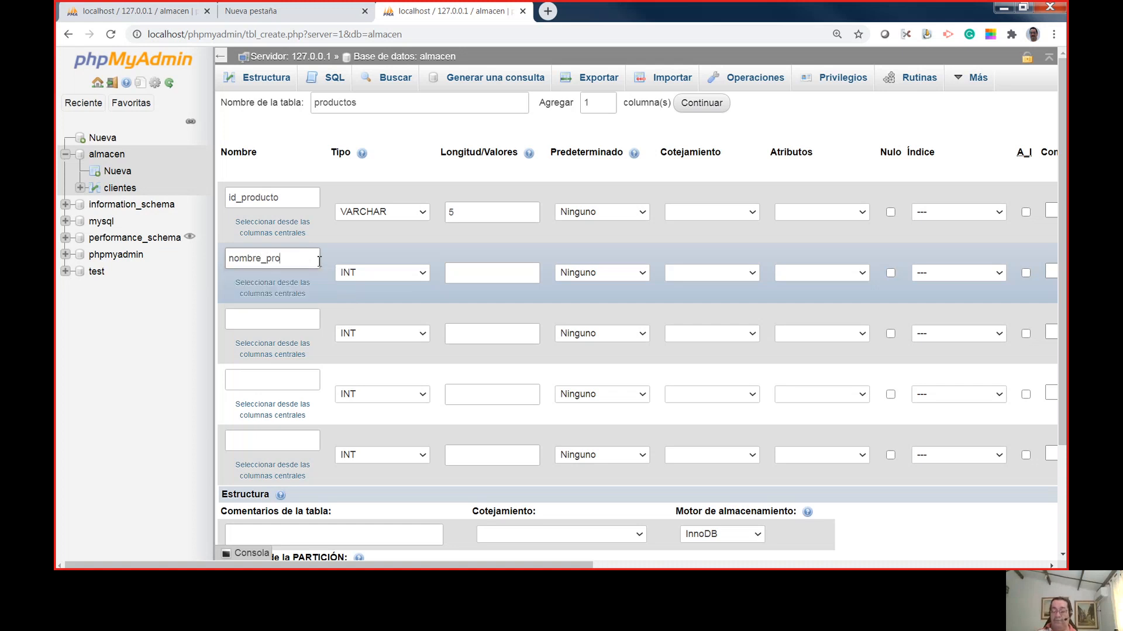
text(ducto)
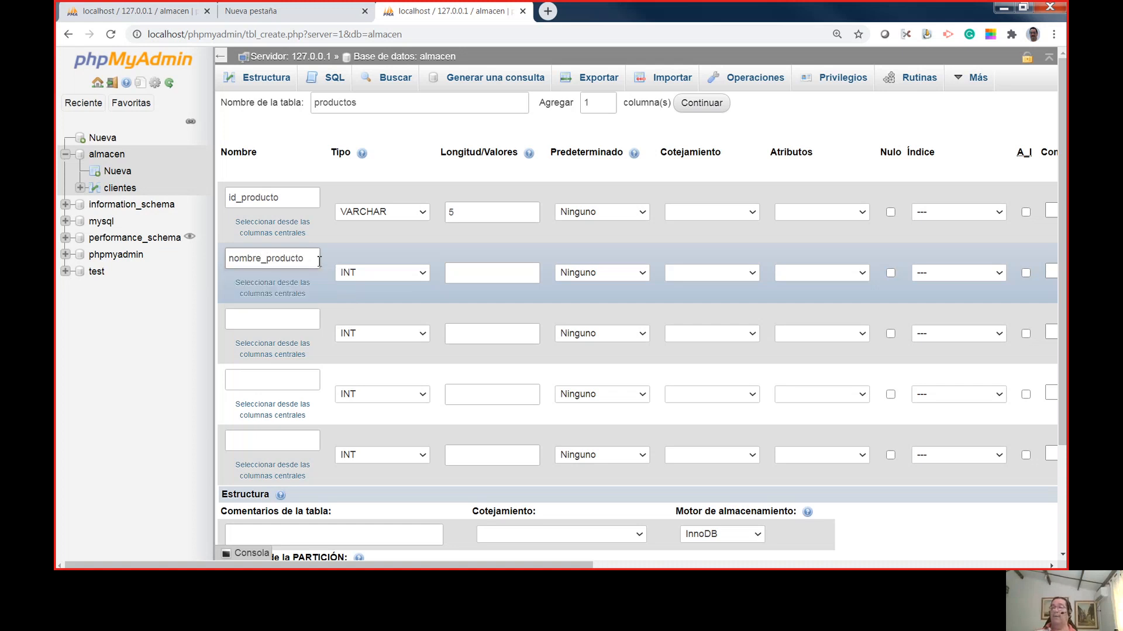
click(420, 274)
click(404, 298)
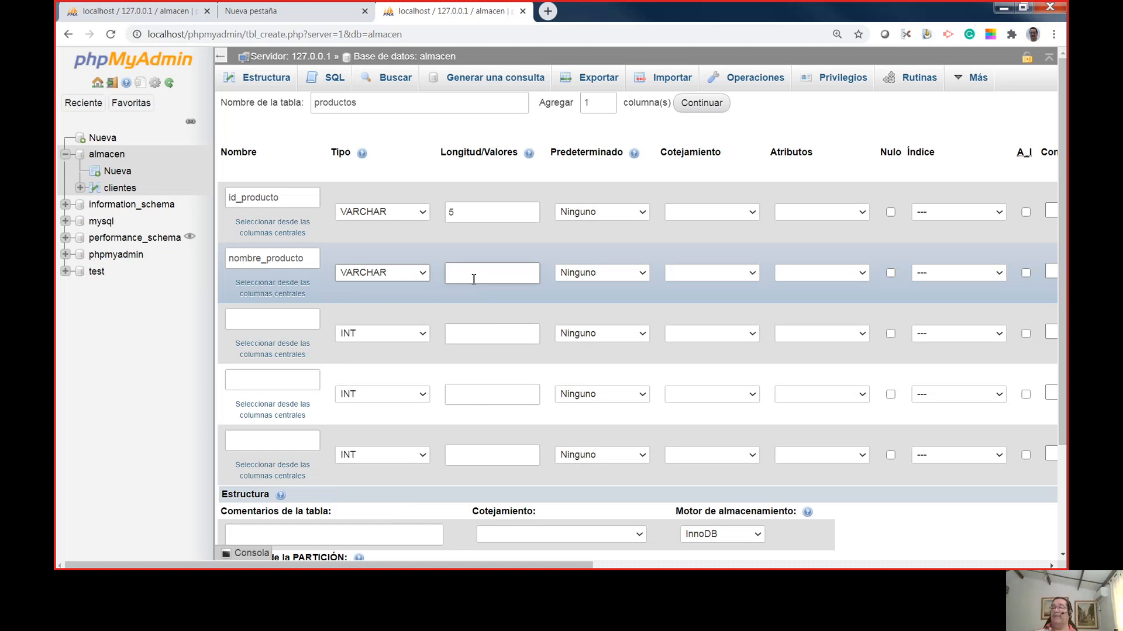
click(497, 270)
text(50)
Name the third column unidad_medida and set its type to ENUM.
click(288, 319)
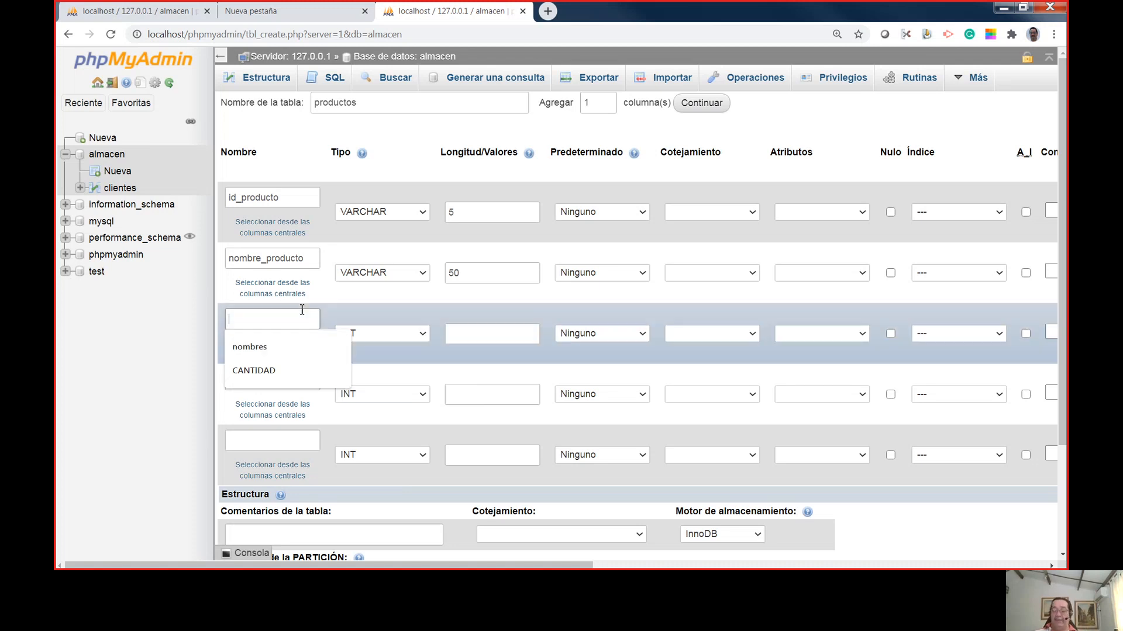
text(unidad)
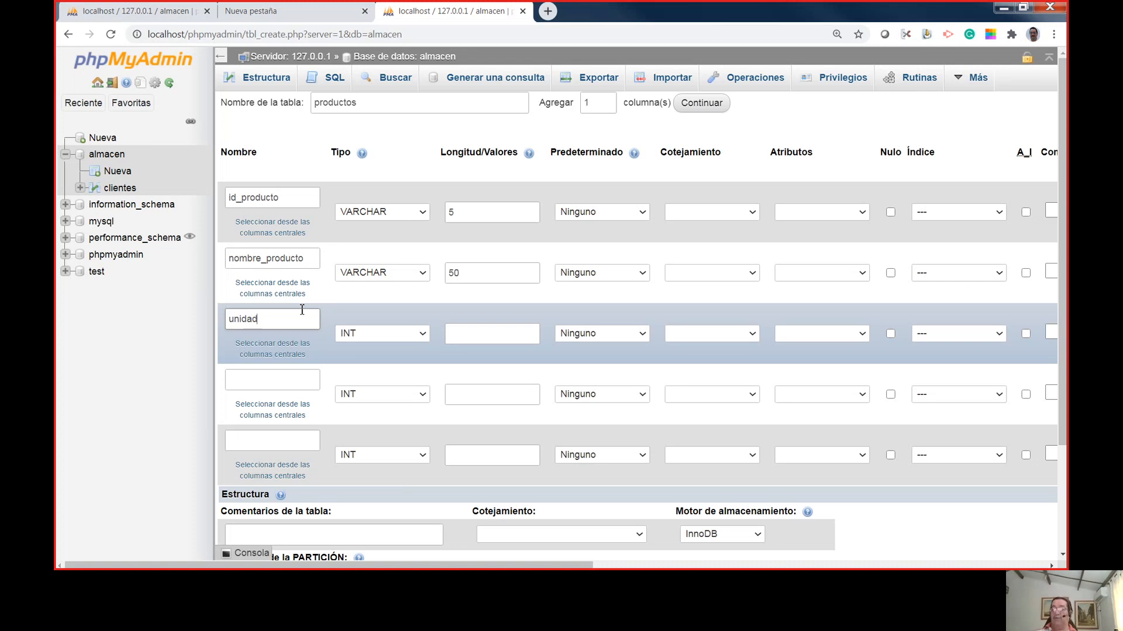
text(_medida)
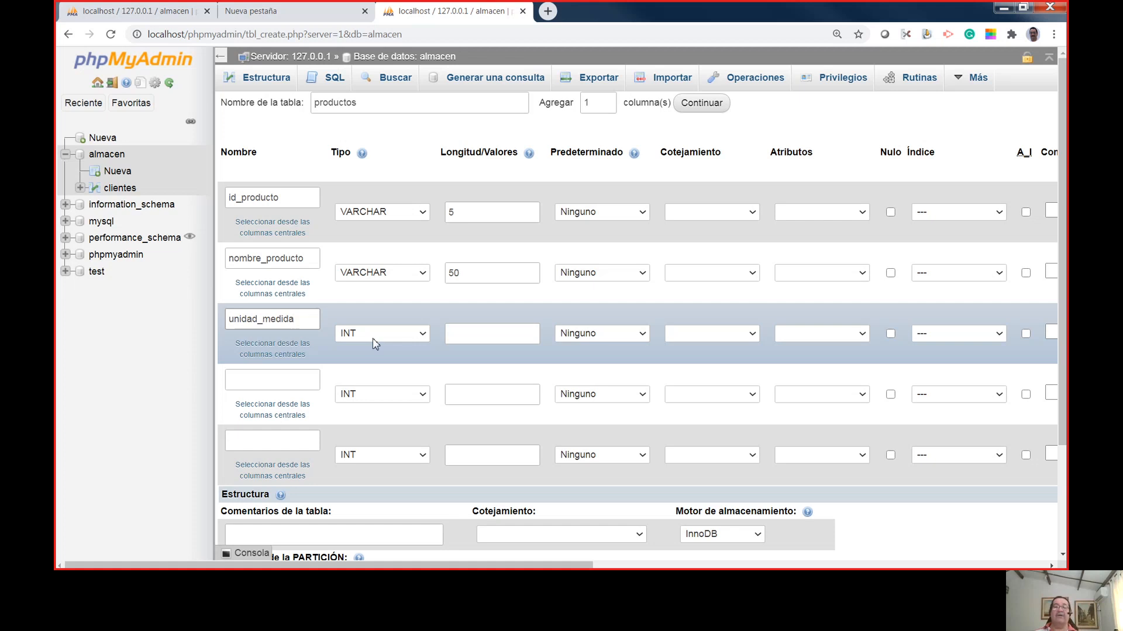
click(419, 333)
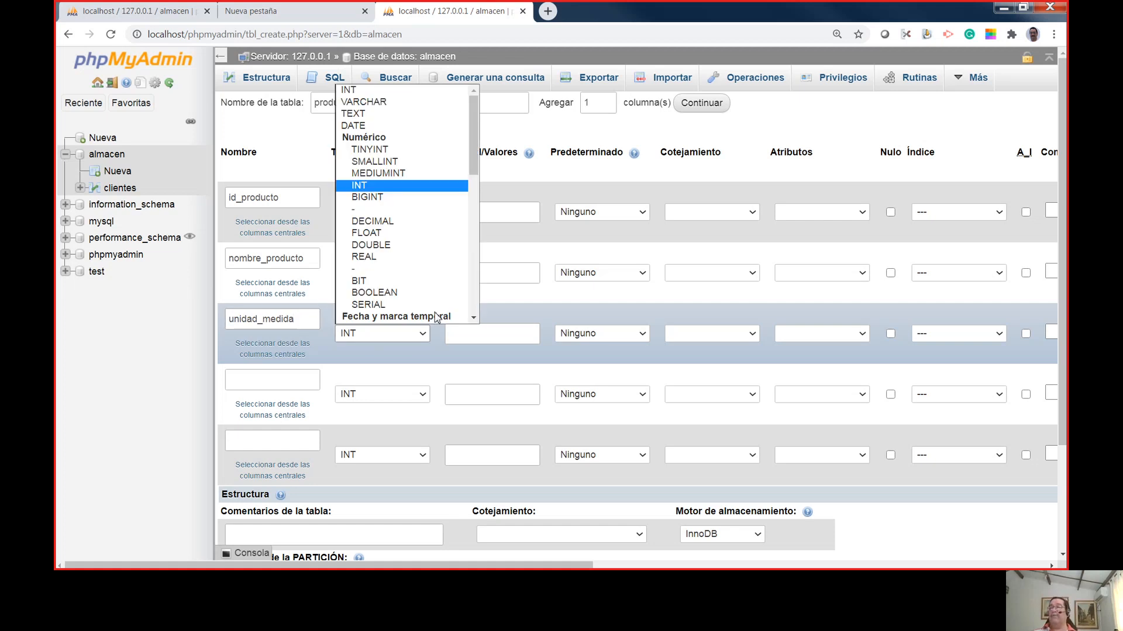
scroll(439, 298, down, 5)
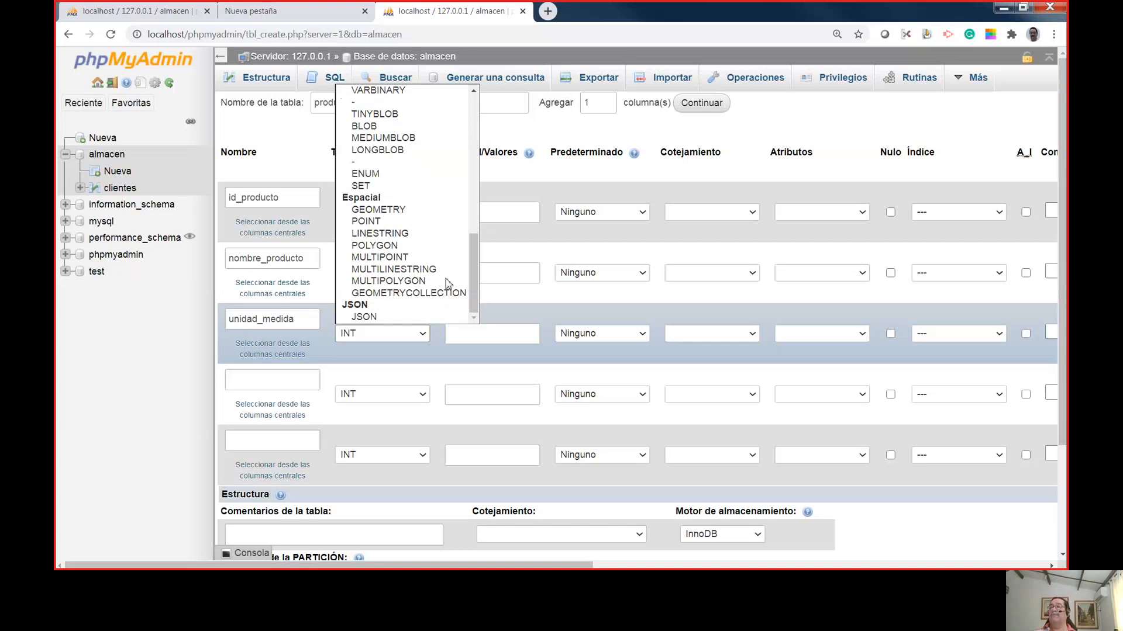
click(418, 175)
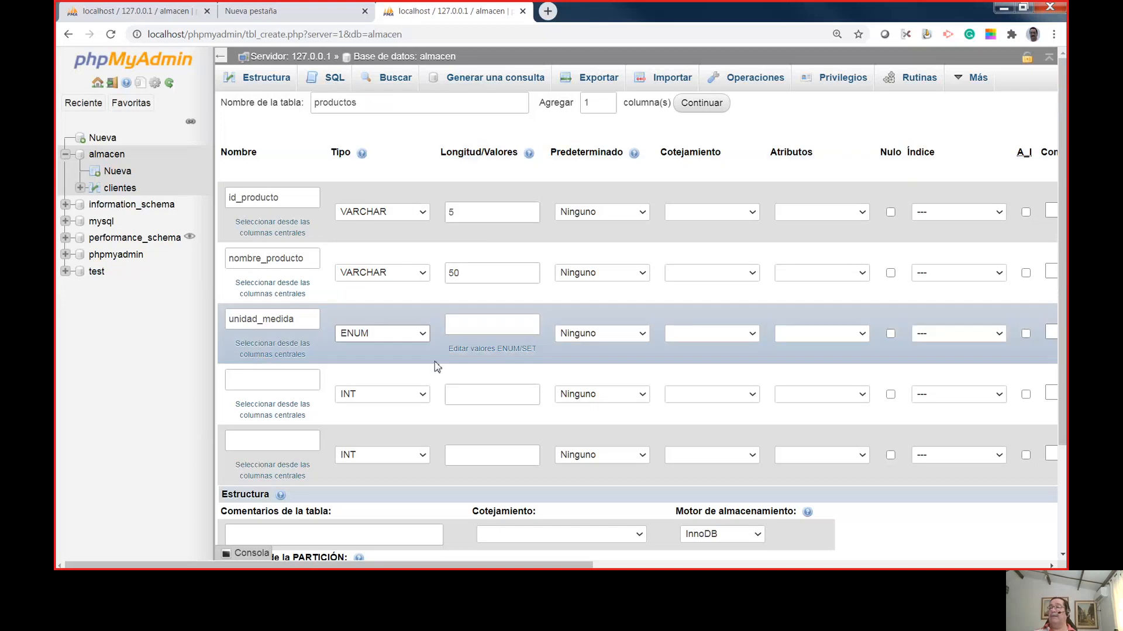
Enter unidad, kilo and litro as separate allowed values for unidad_medida in the ENUM/SET editor.
click(508, 351)
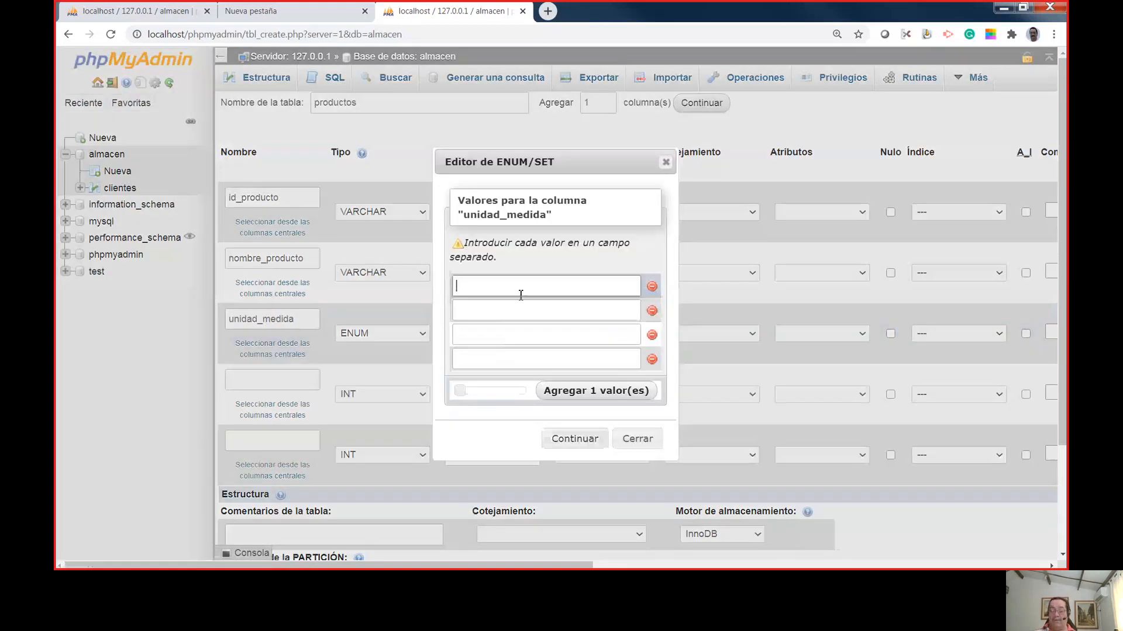
text(unidad)
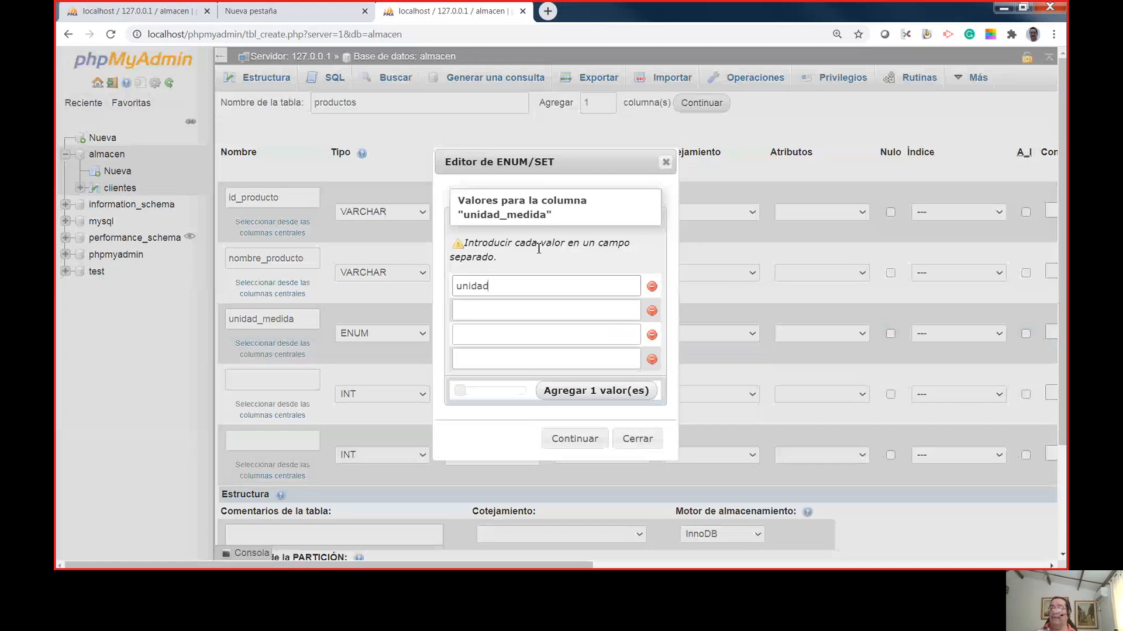
key(Tab)
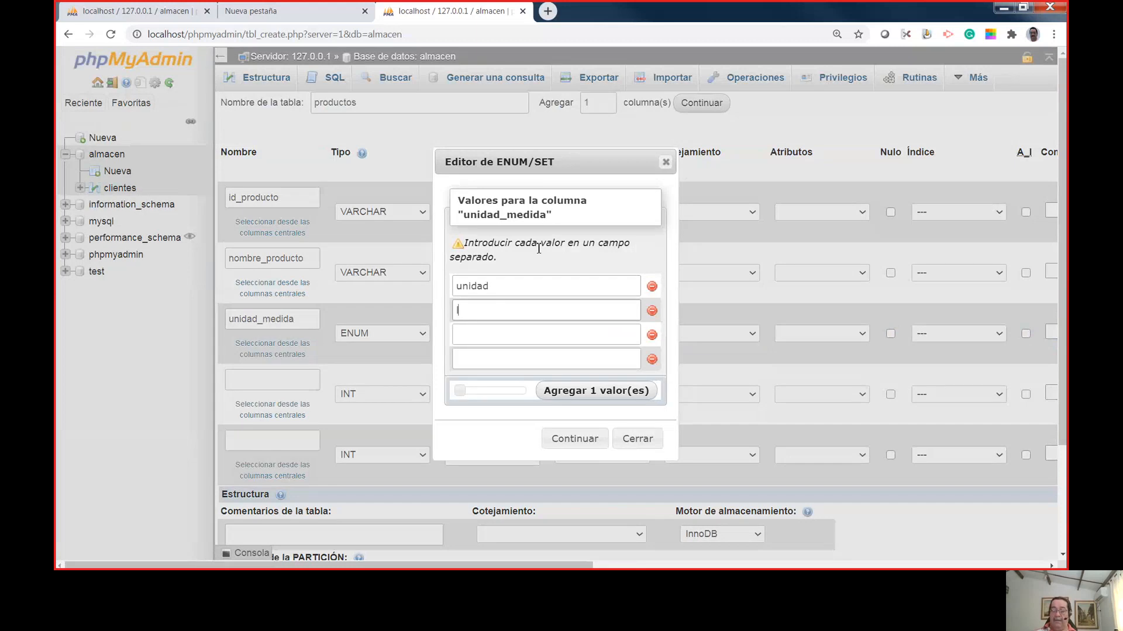
text(kilo)
key(Tab)
text(litro)
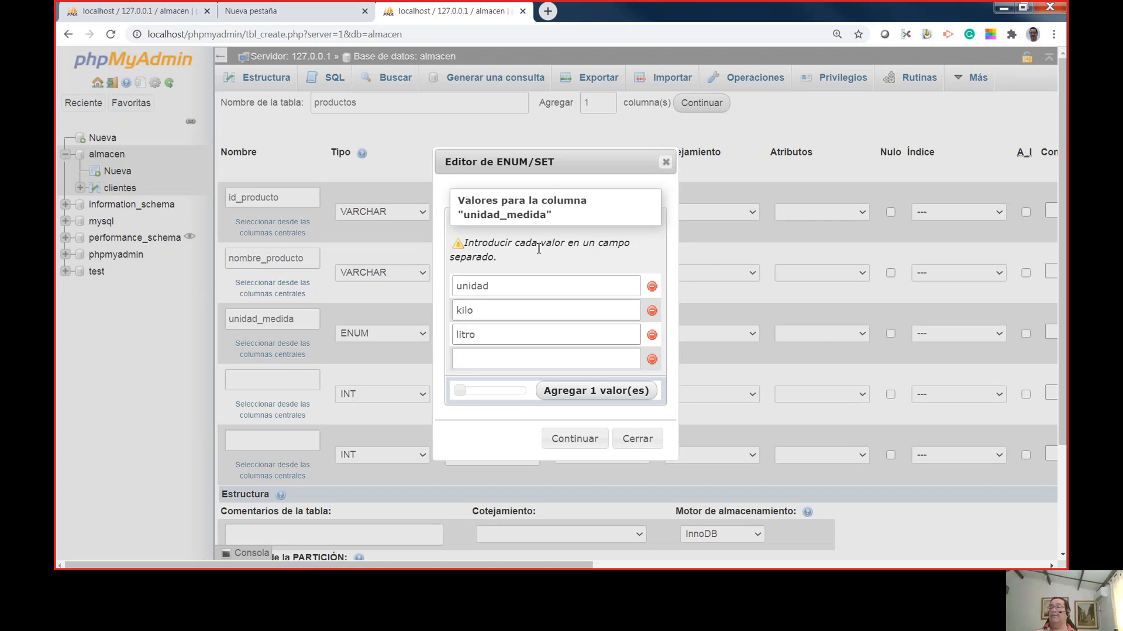
Enter display as the fourth allowed value and apply the ENUM values to the unidad_medida column.
key(Tab)
text(s)
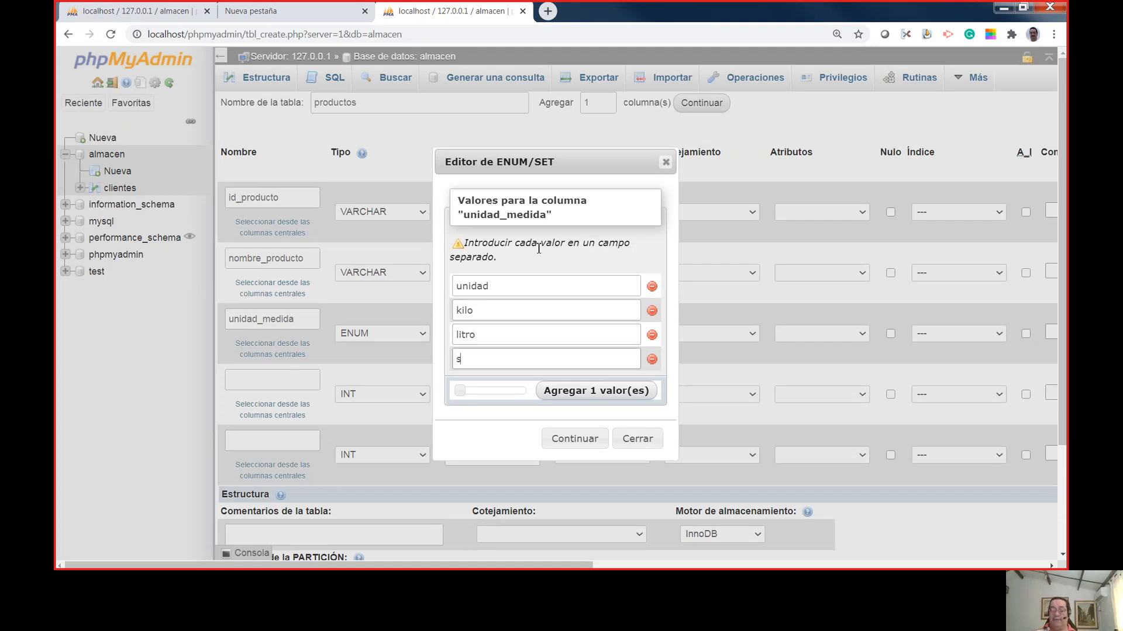
text(iplad)
key(BackSpace)
key(BackSpace)
key(BackSpace)
key(BackSpace)
key(BackSpace)
key(BackSpace)
text(display)
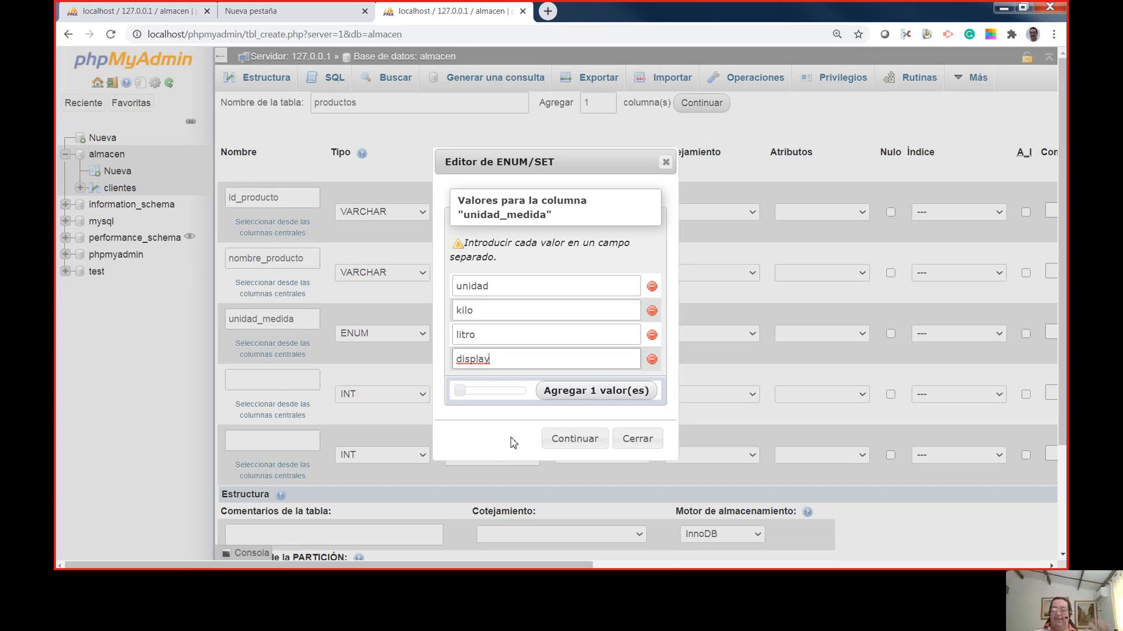
click(575, 440)
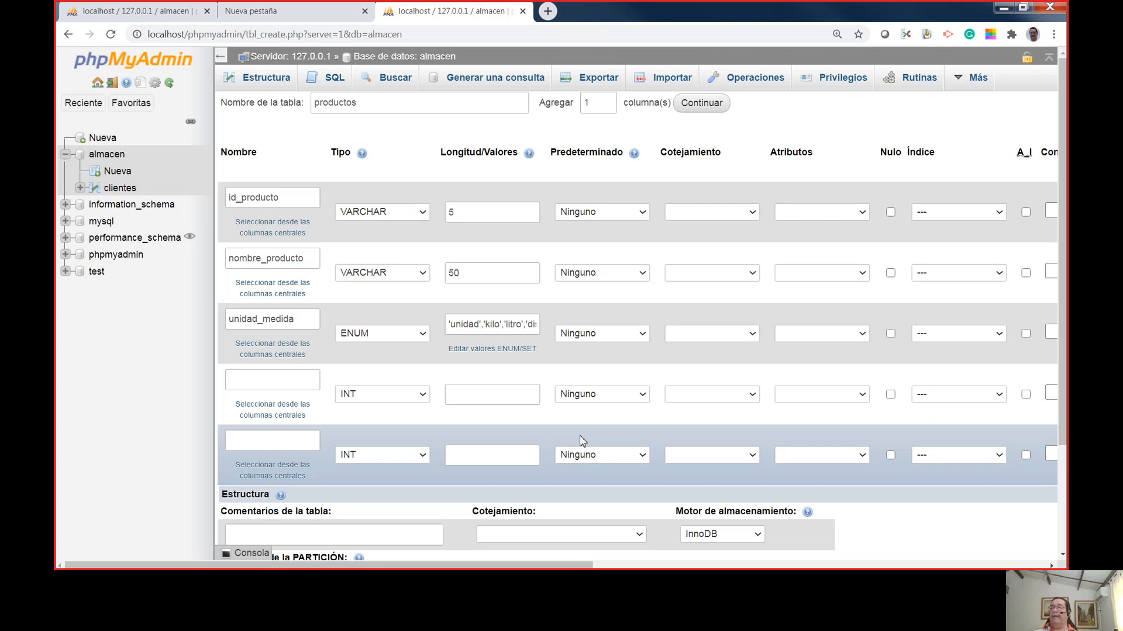
Define the fourth column as precio with type DOUBLE and no length.
click(285, 384)
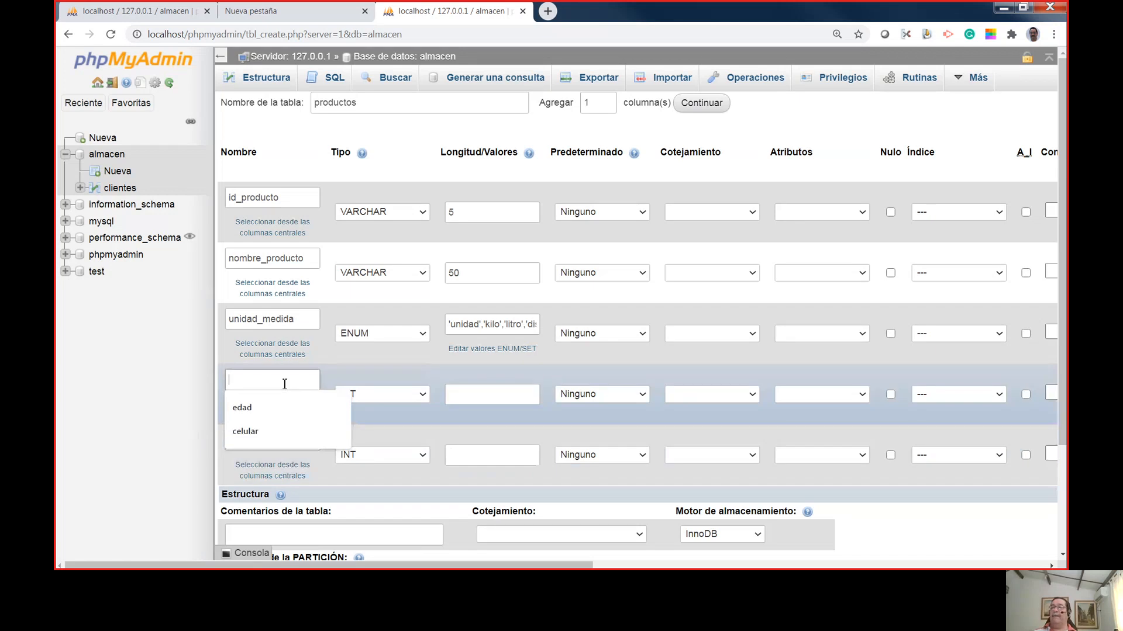
text(precio)
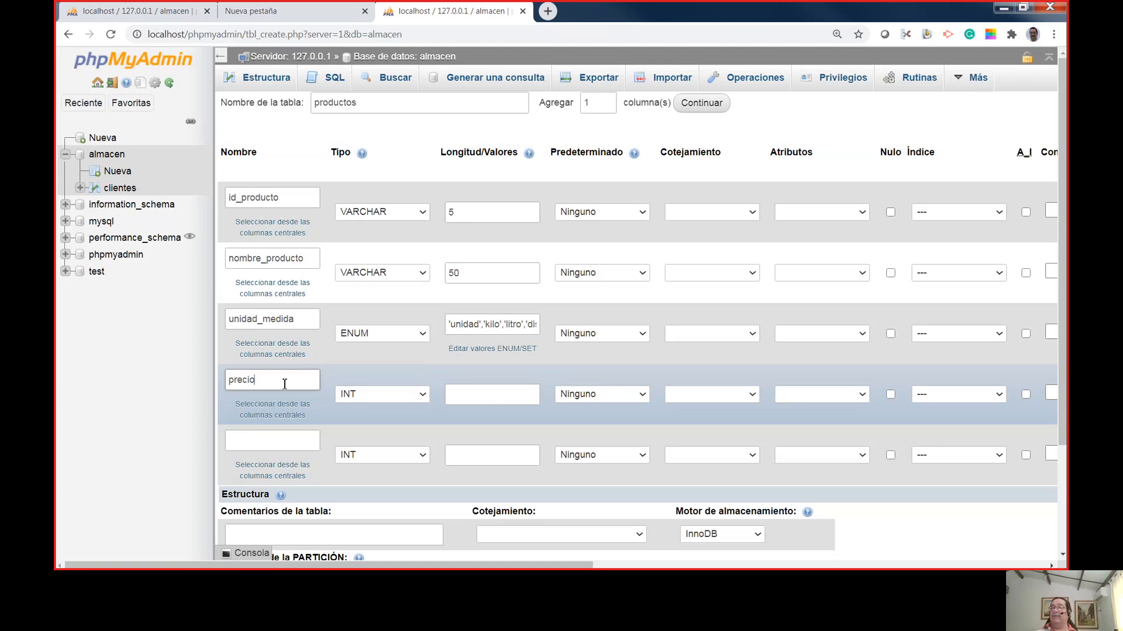
click(379, 396)
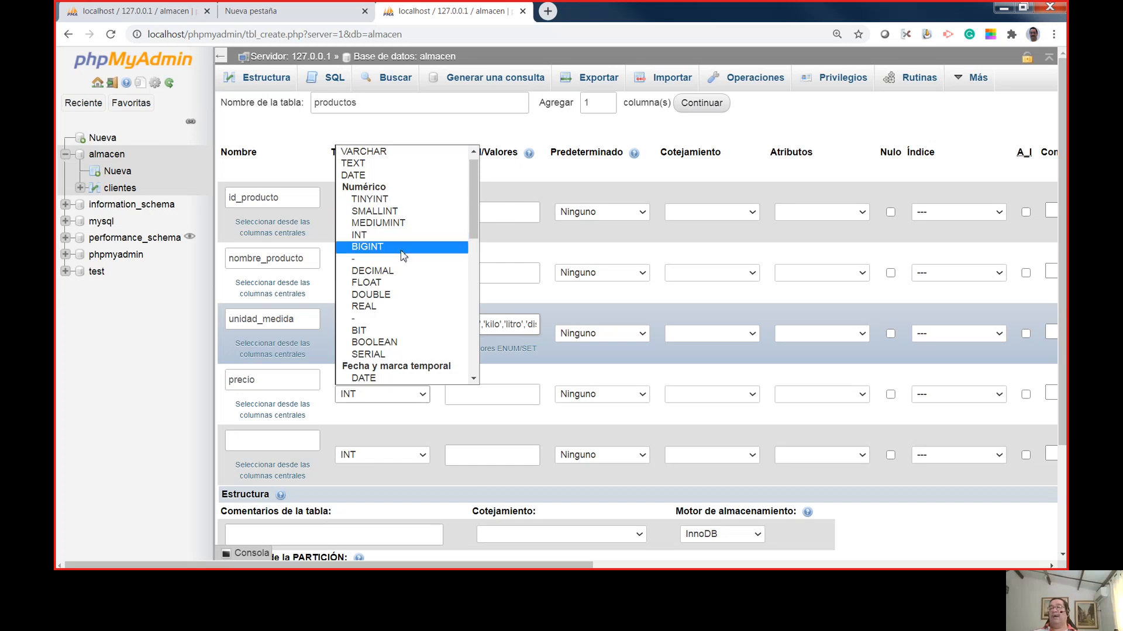
click(404, 295)
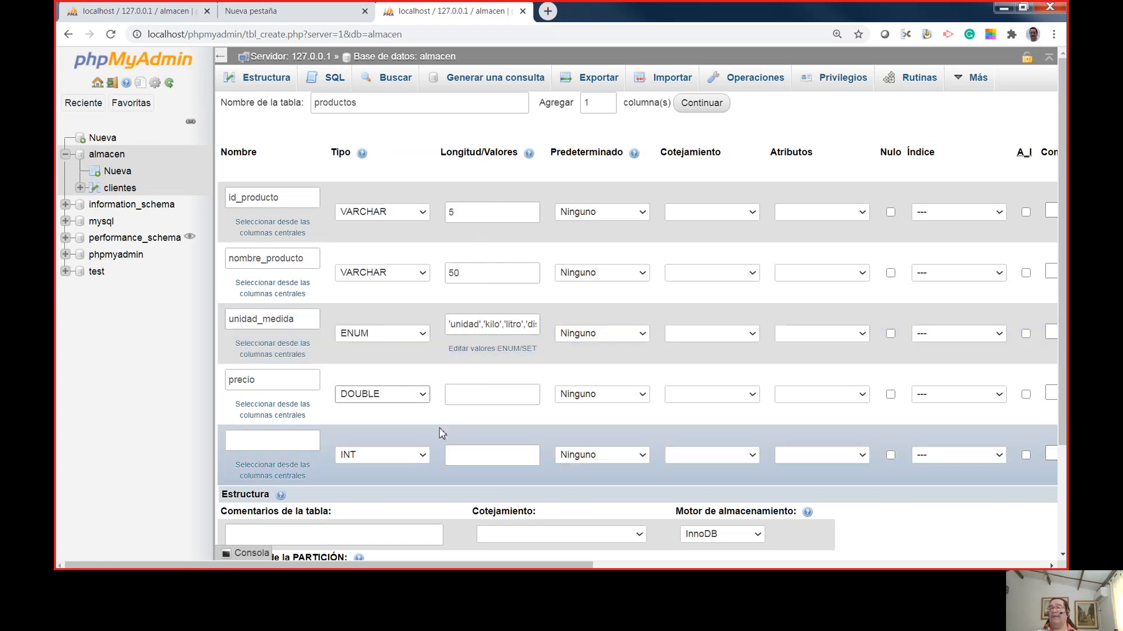
click(460, 392)
Define the fifth column as cantidad with type INT and no length.
click(253, 440)
text(cantidad)
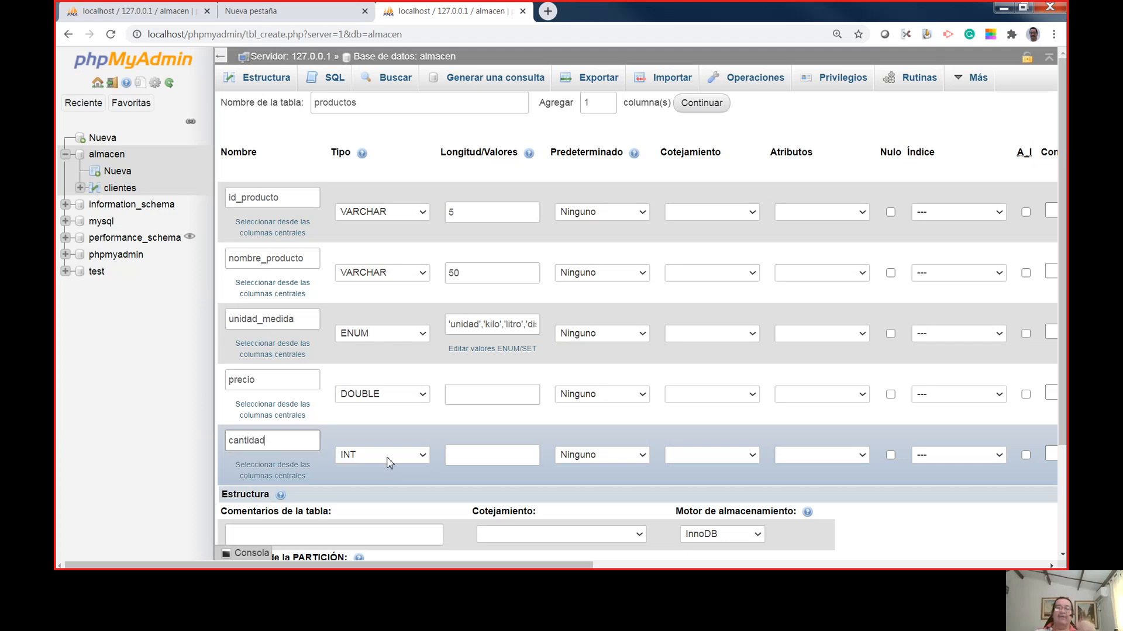
click(424, 457)
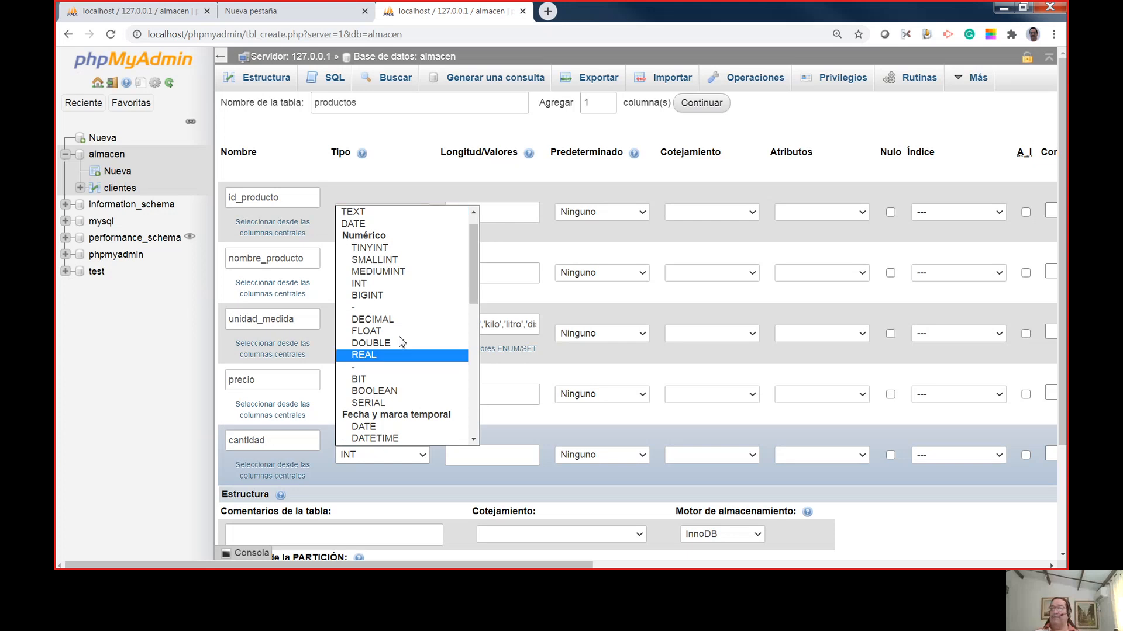
click(401, 288)
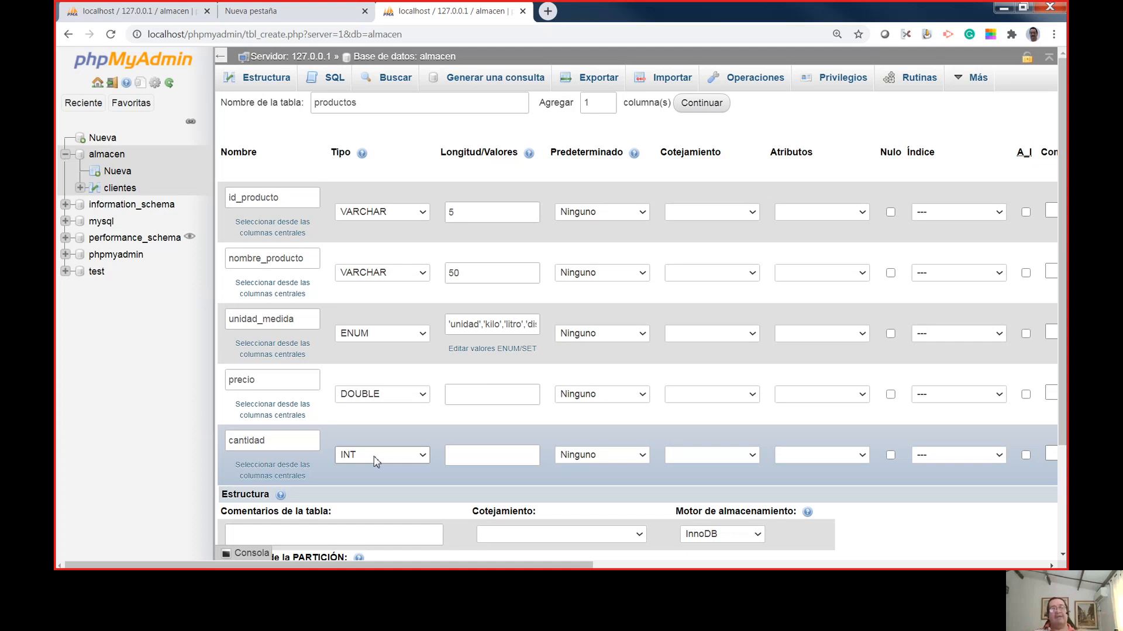
click(506, 459)
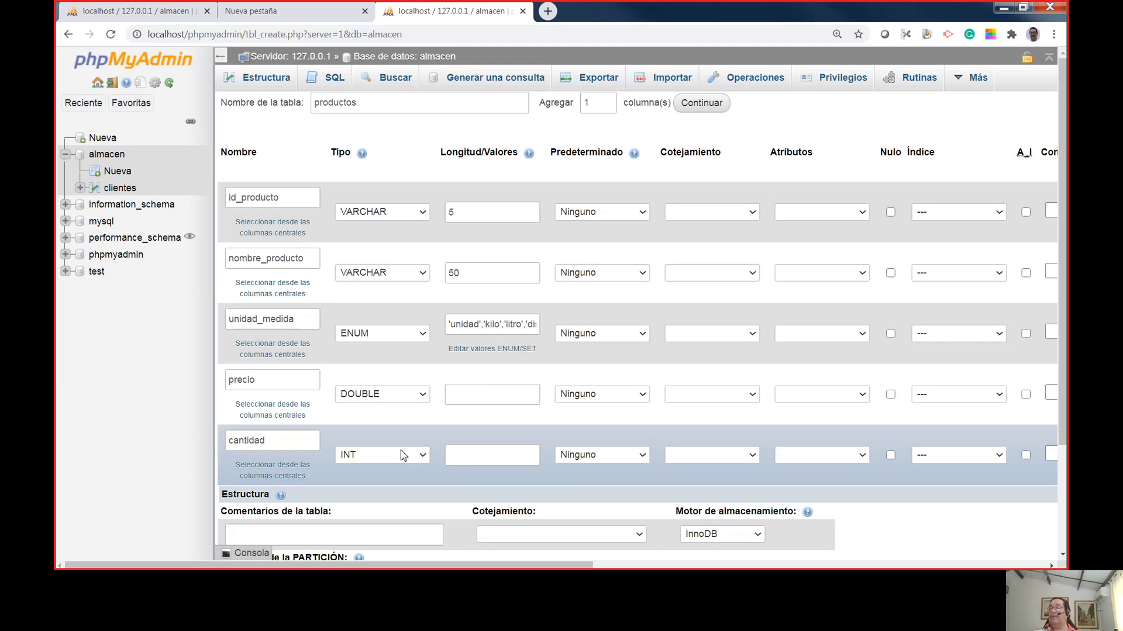
Save the productos table definition in the almacen database.
scroll(418, 456, down, 3)
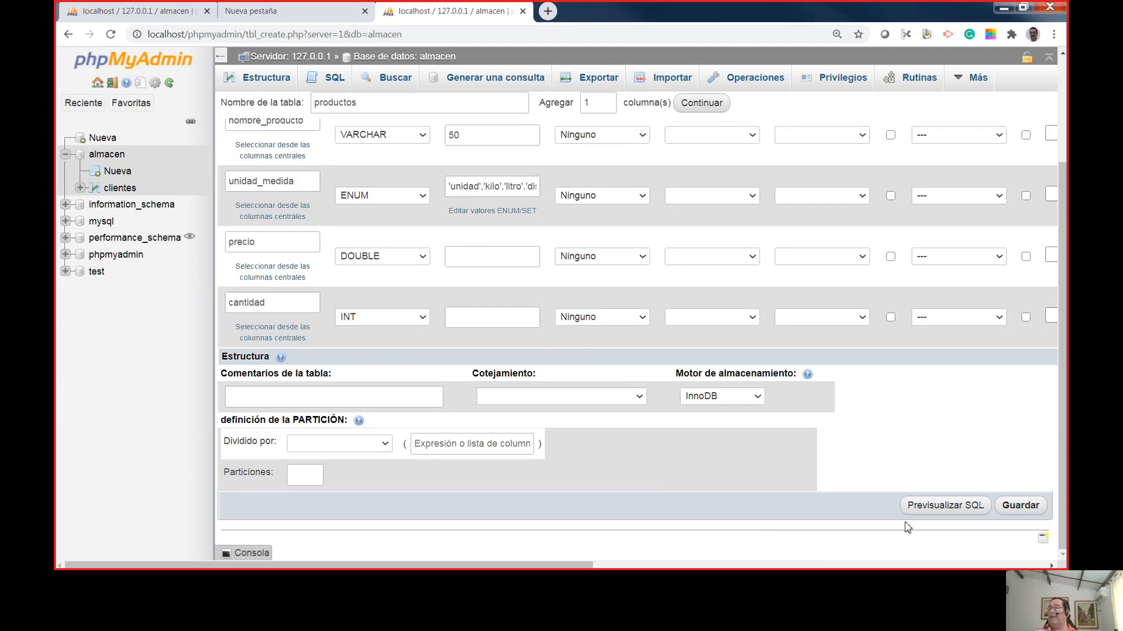
click(1024, 510)
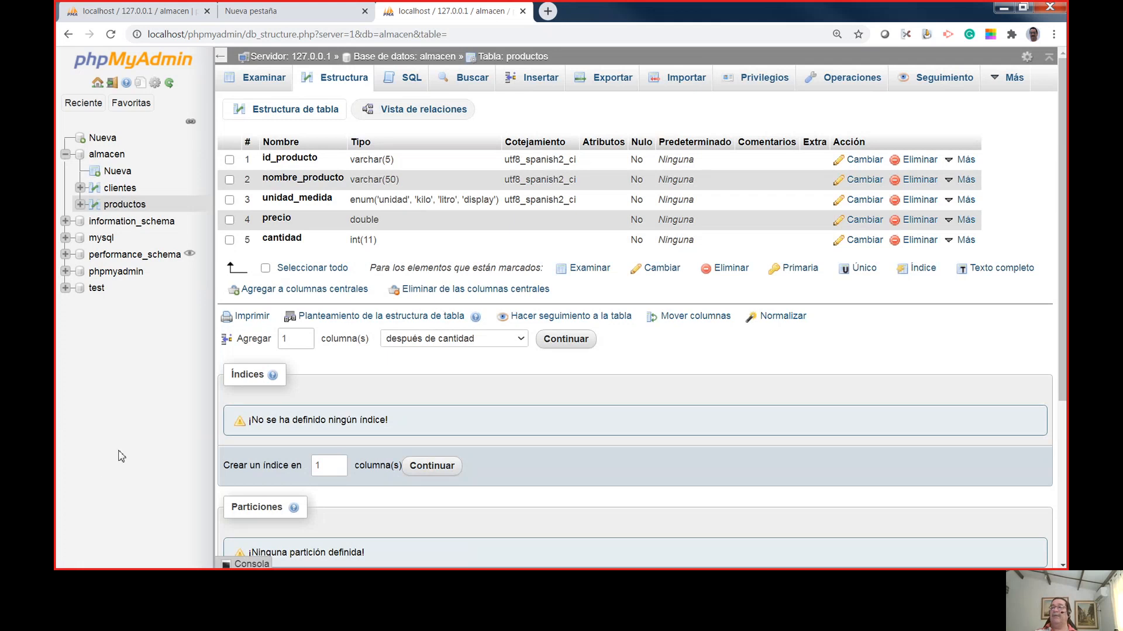
Browse the contents of the clientes and productos tables and return to the almacen table list.
click(106, 155)
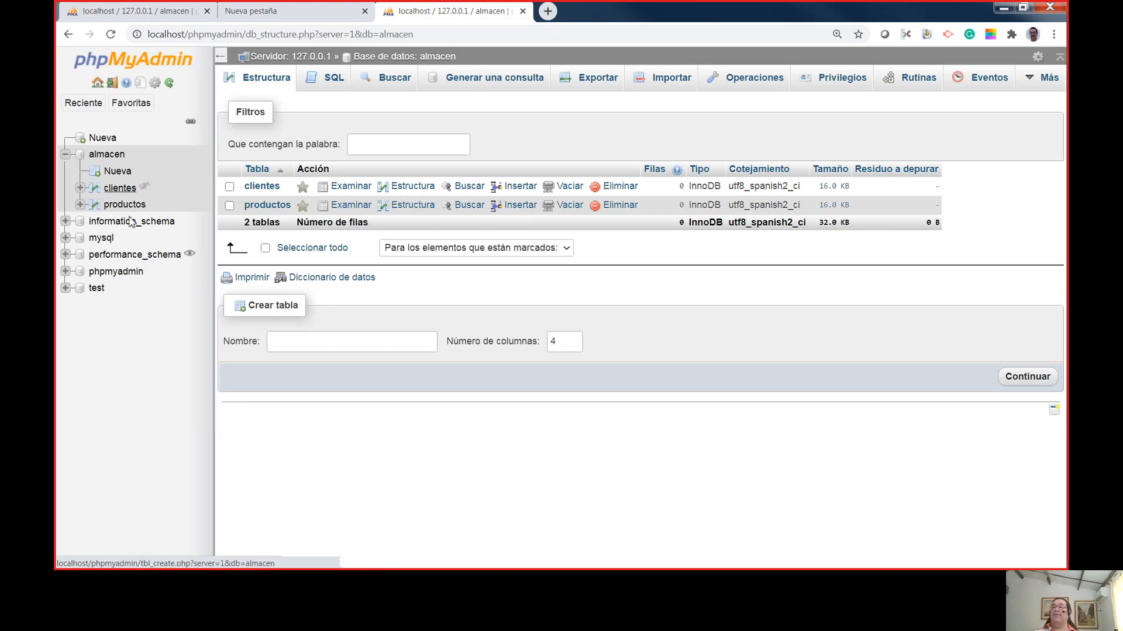
click(121, 206)
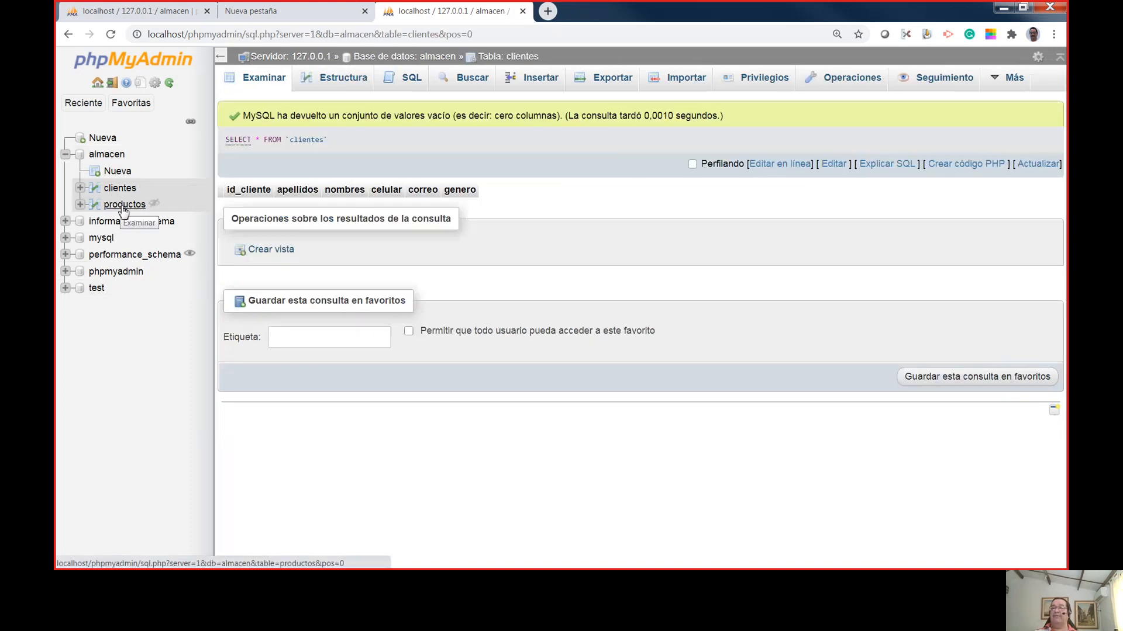
click(123, 206)
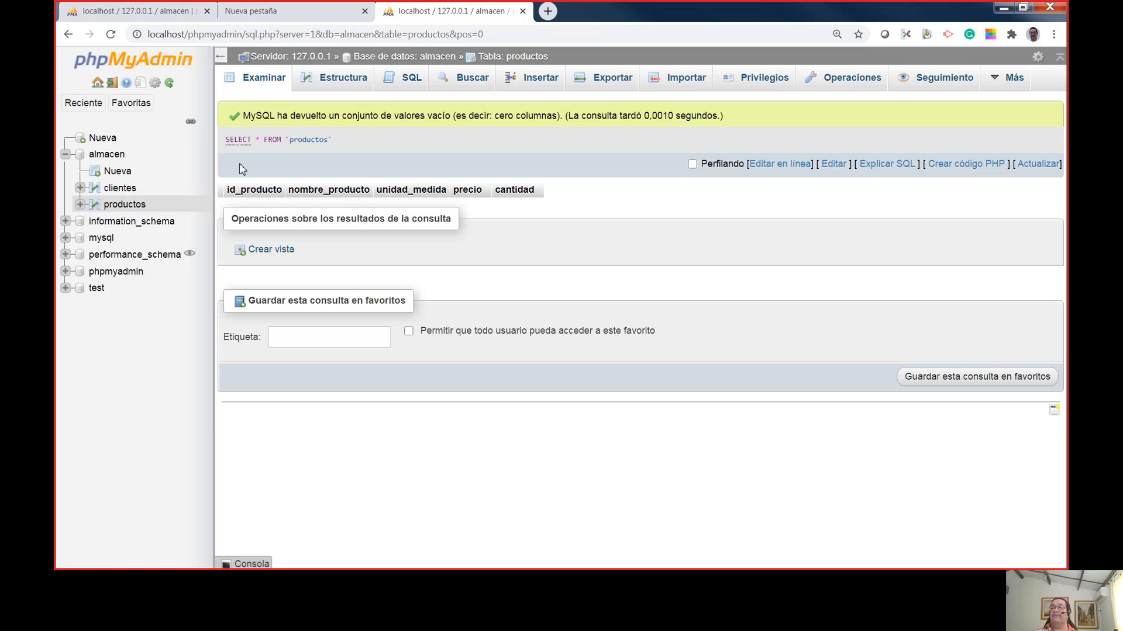
click(113, 161)
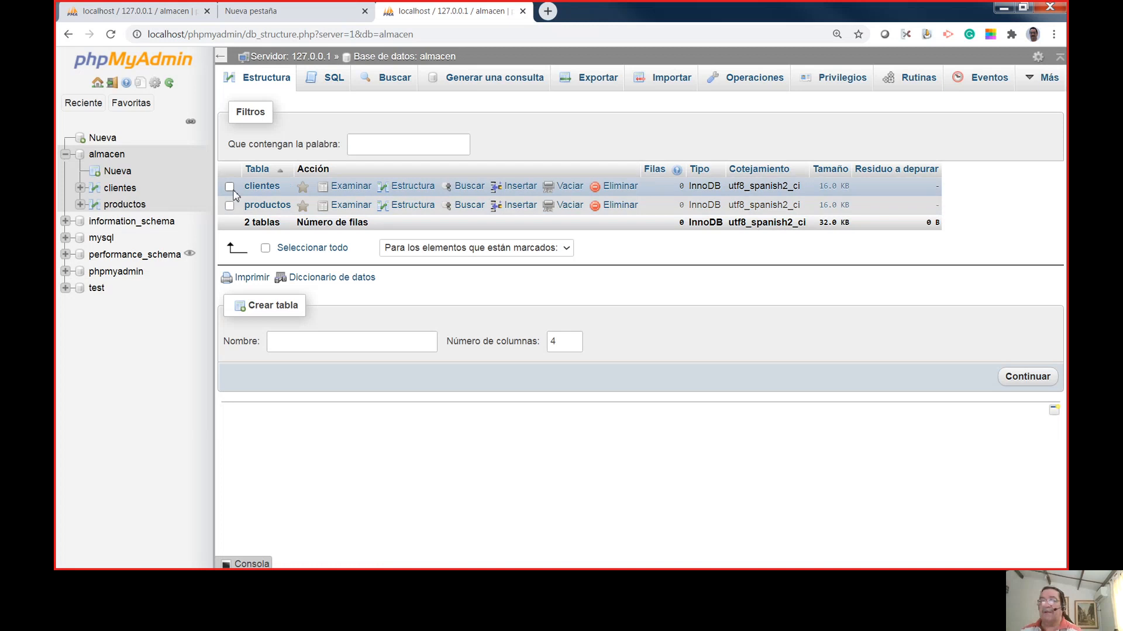
click(620, 187)
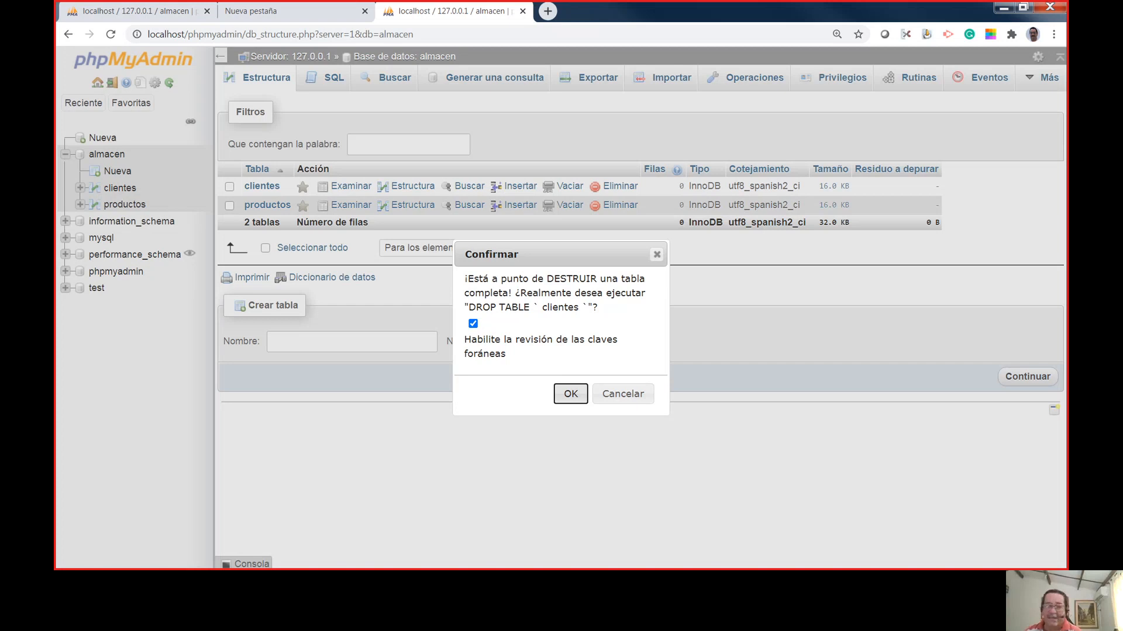
click(637, 403)
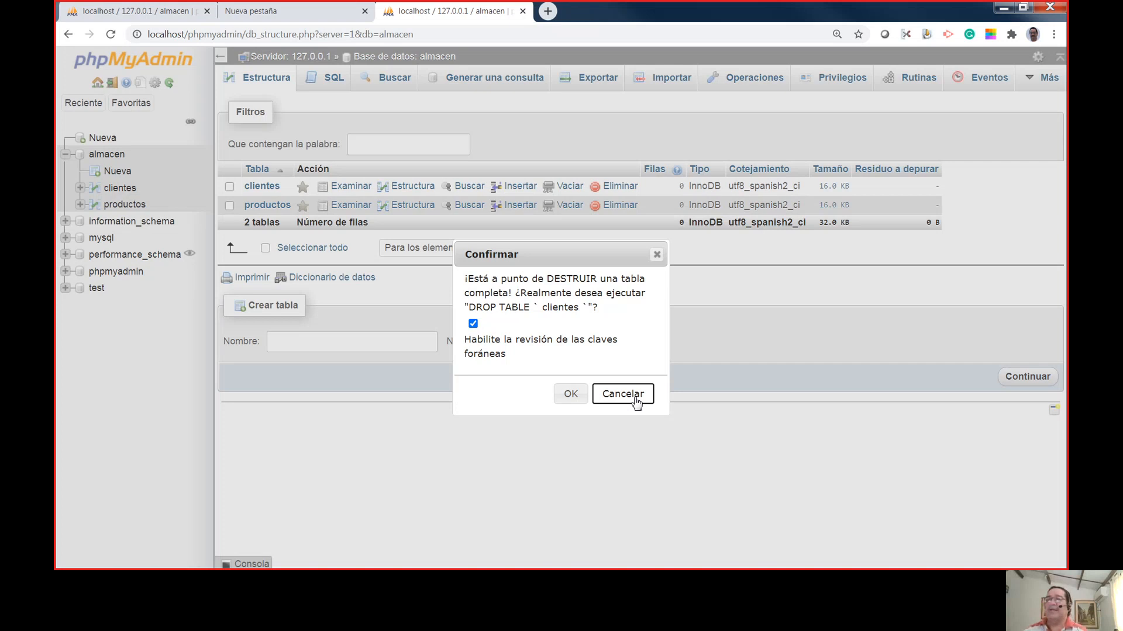
click(637, 403)
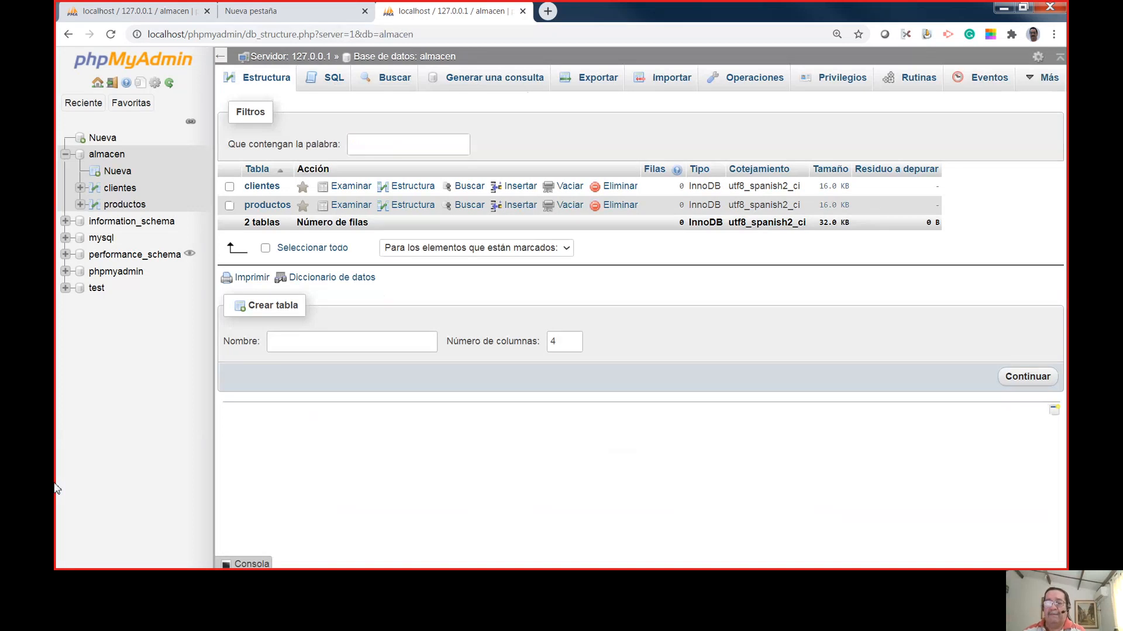
drag(57, 489, 1, 489)
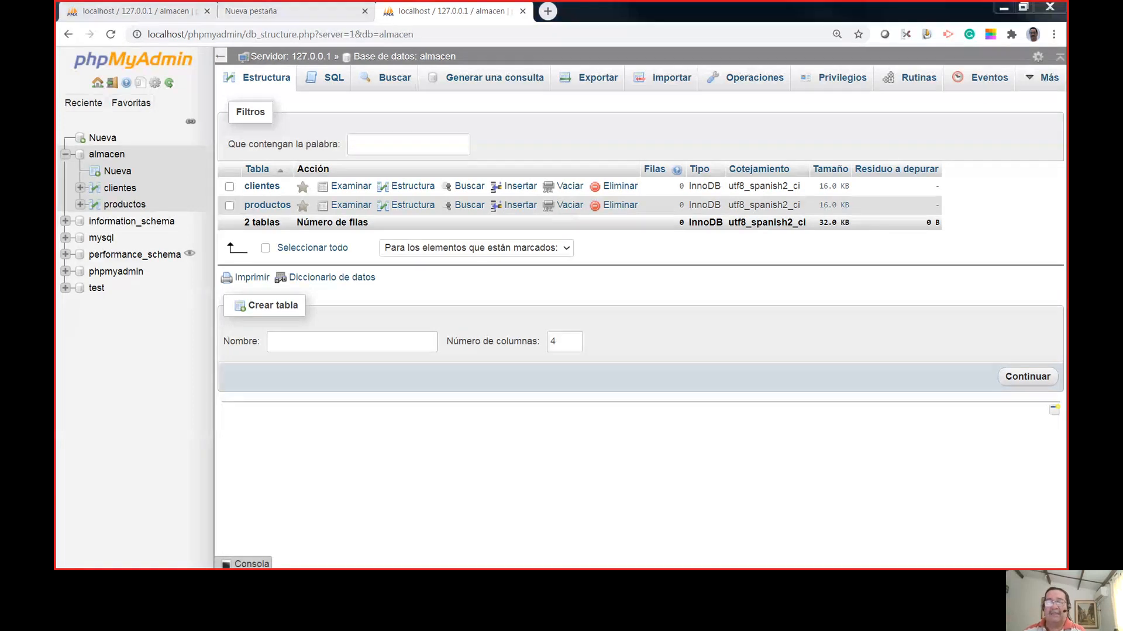